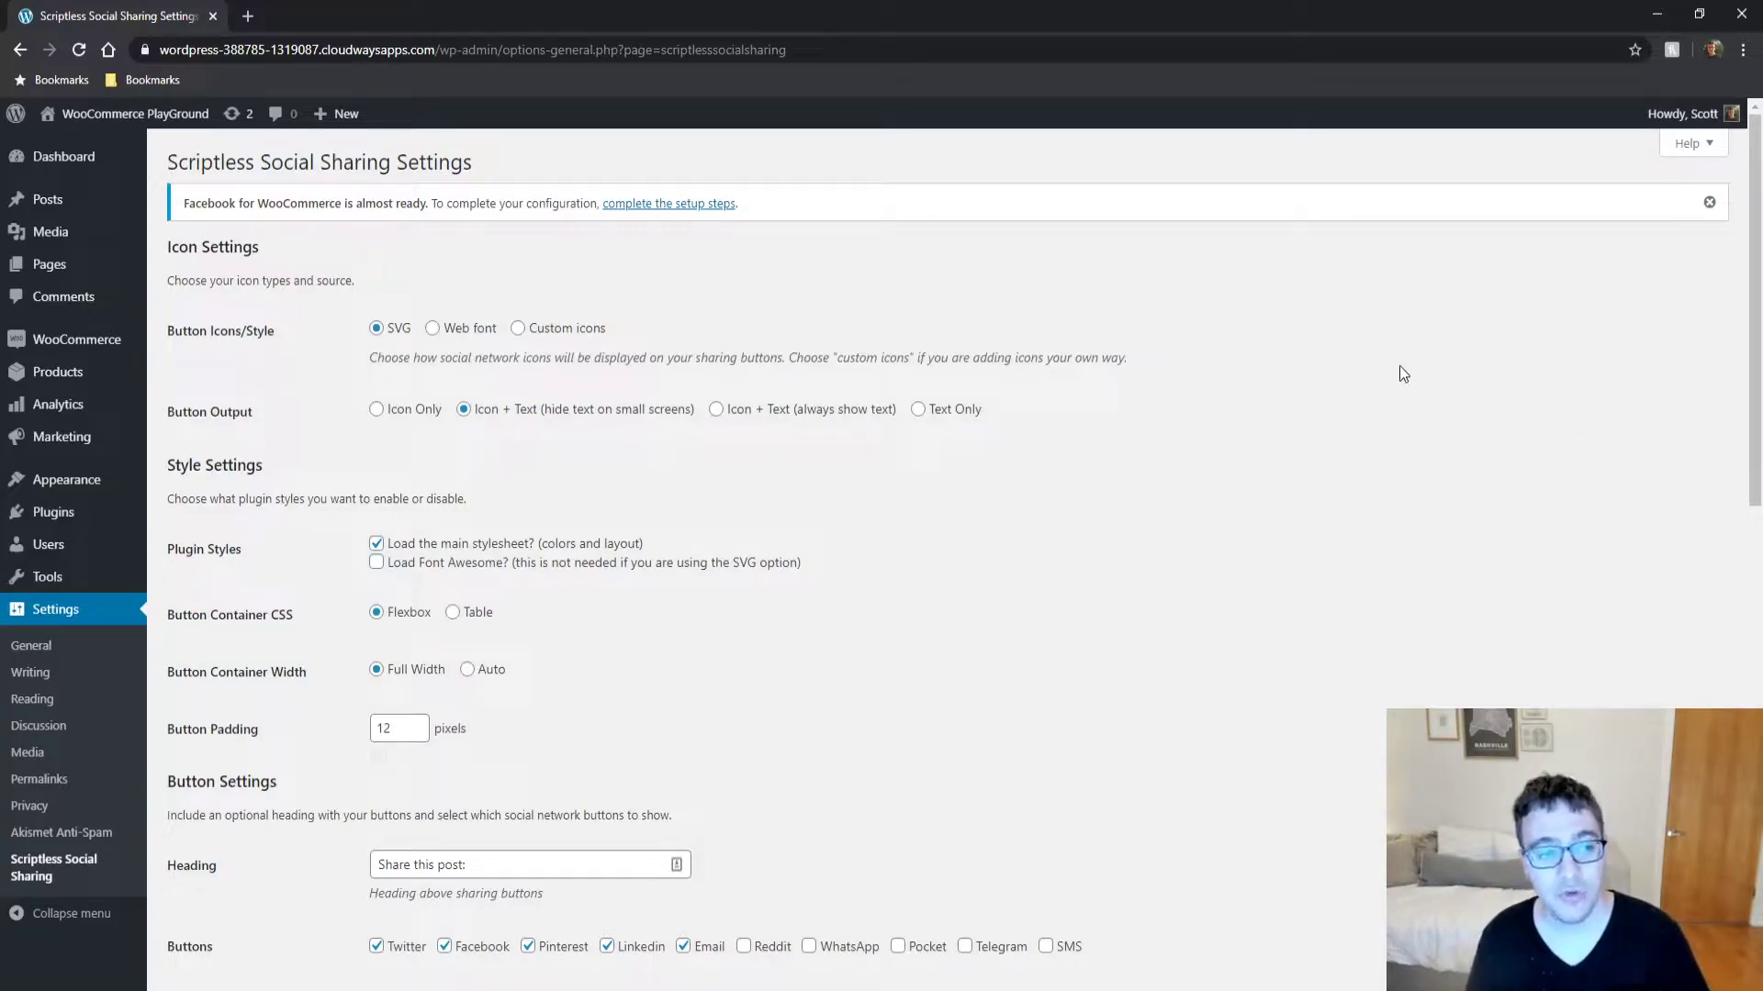
Try web font icons for the buttons, then switch the icons back to SVG.
click(434, 331)
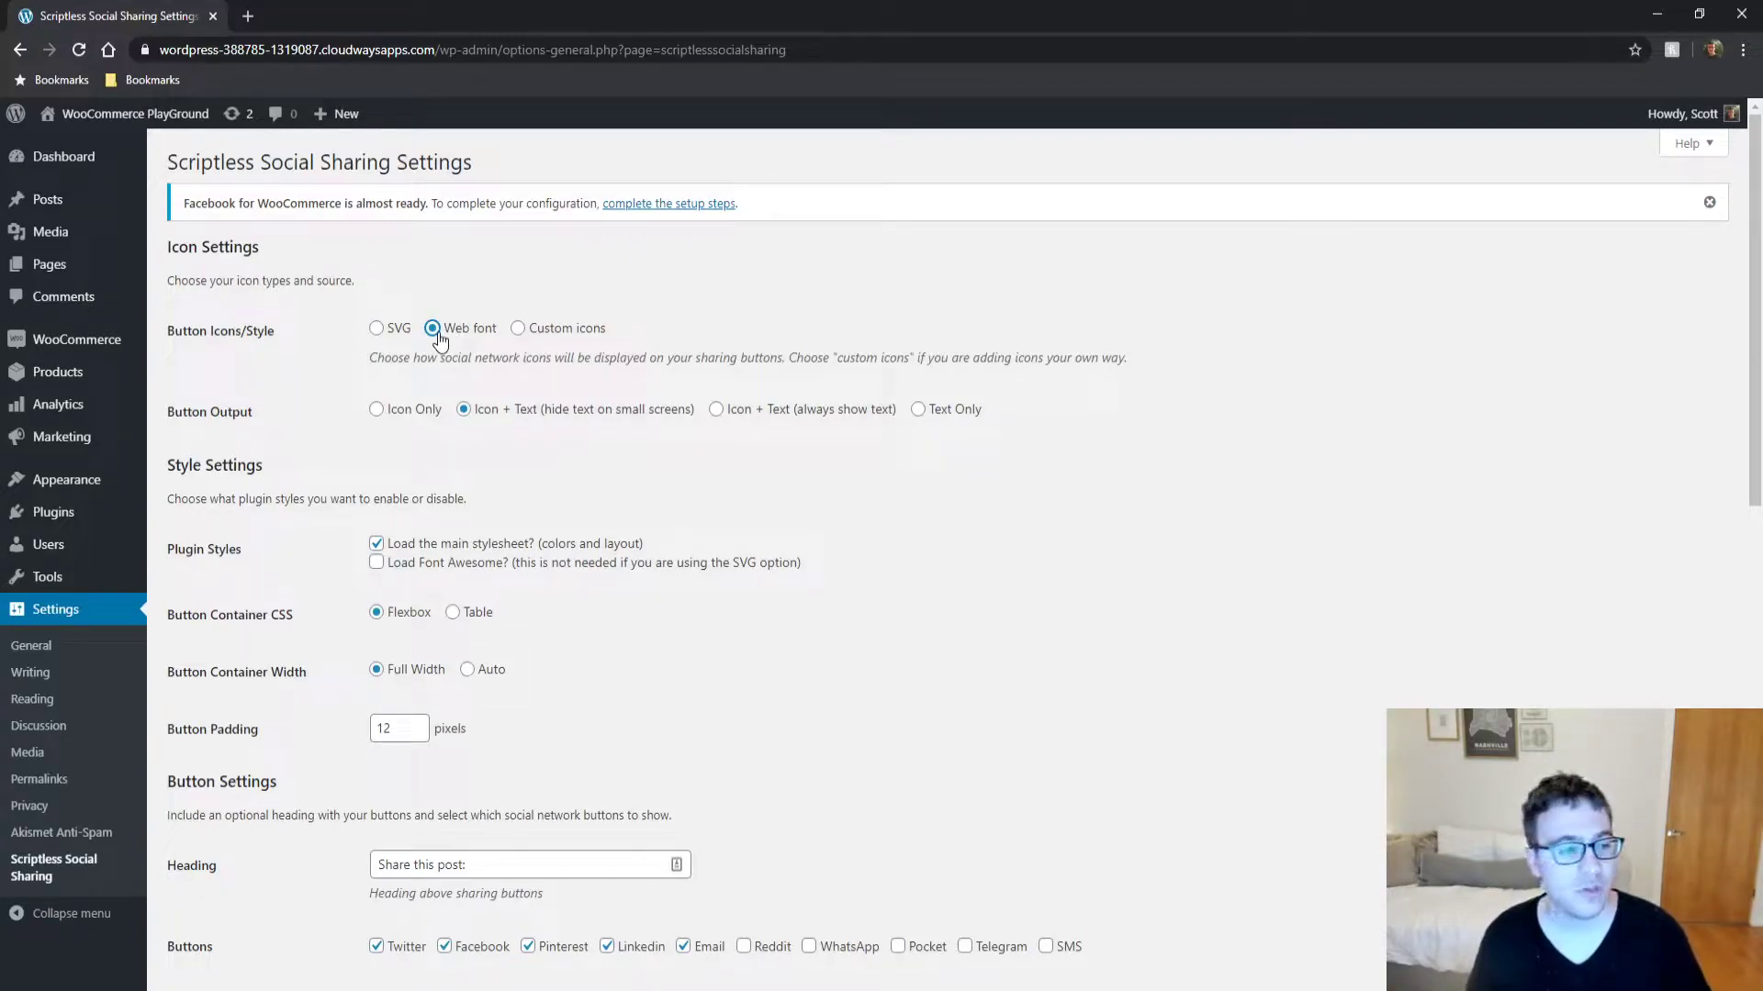
scroll(756, 389, down, 8)
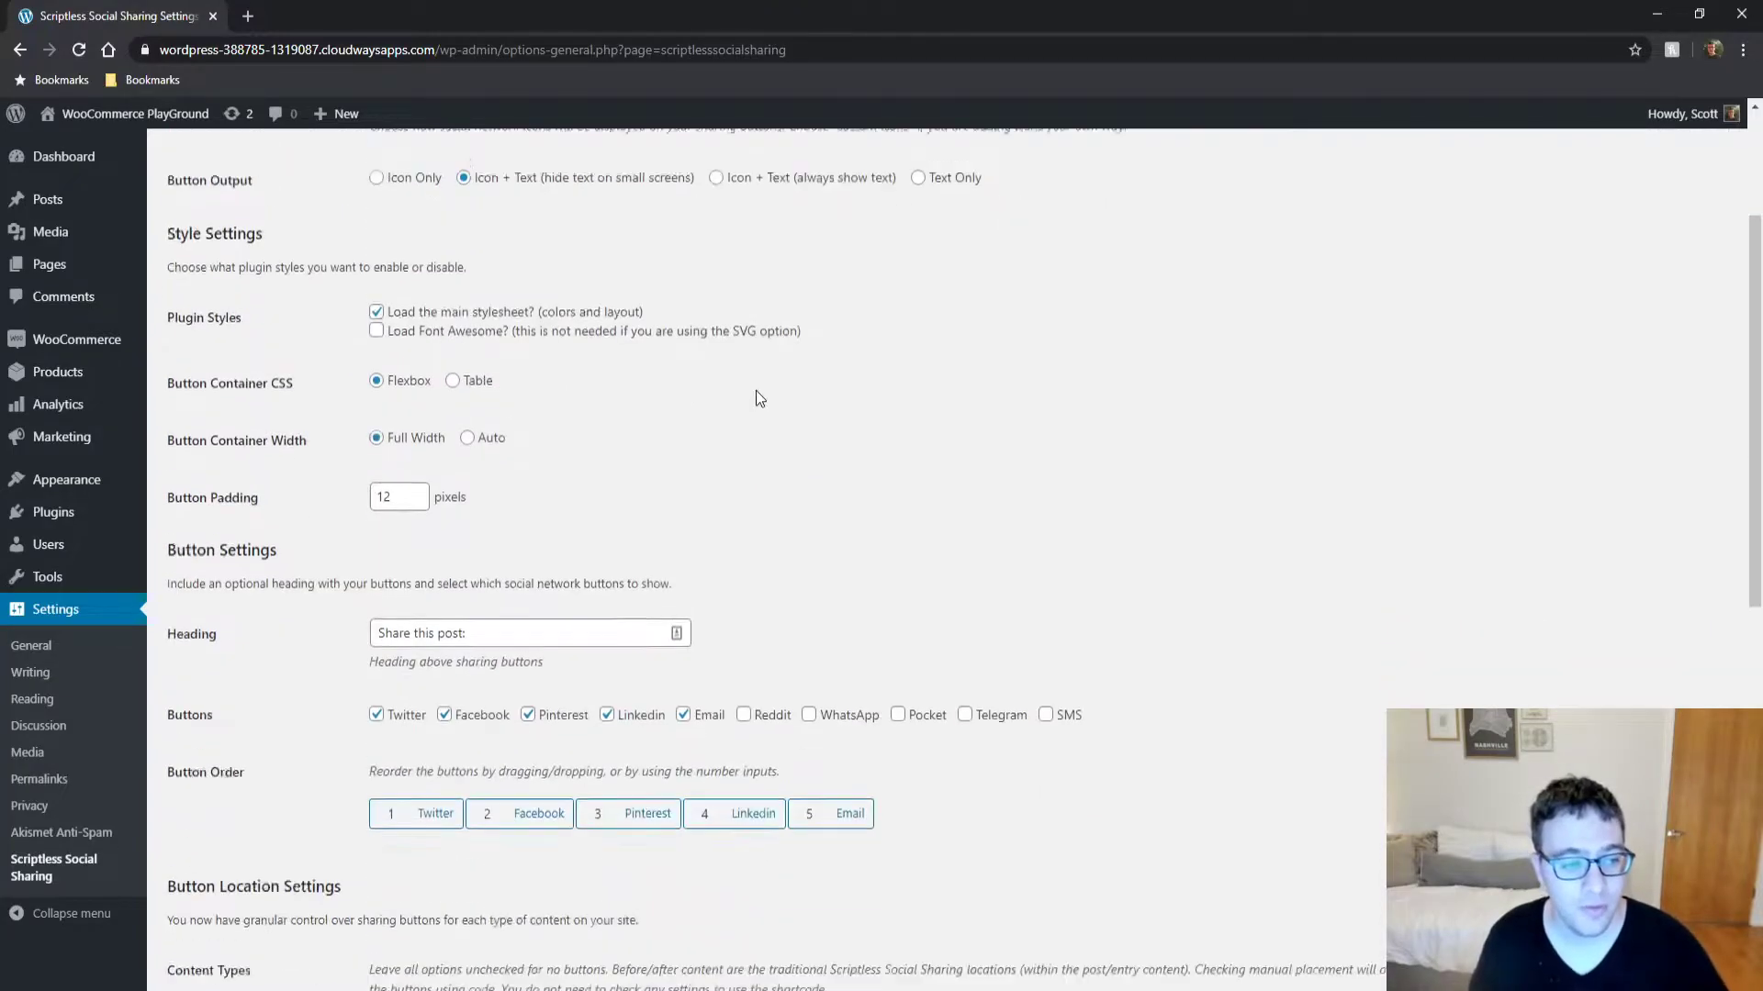
scroll(293, 627, up, 8)
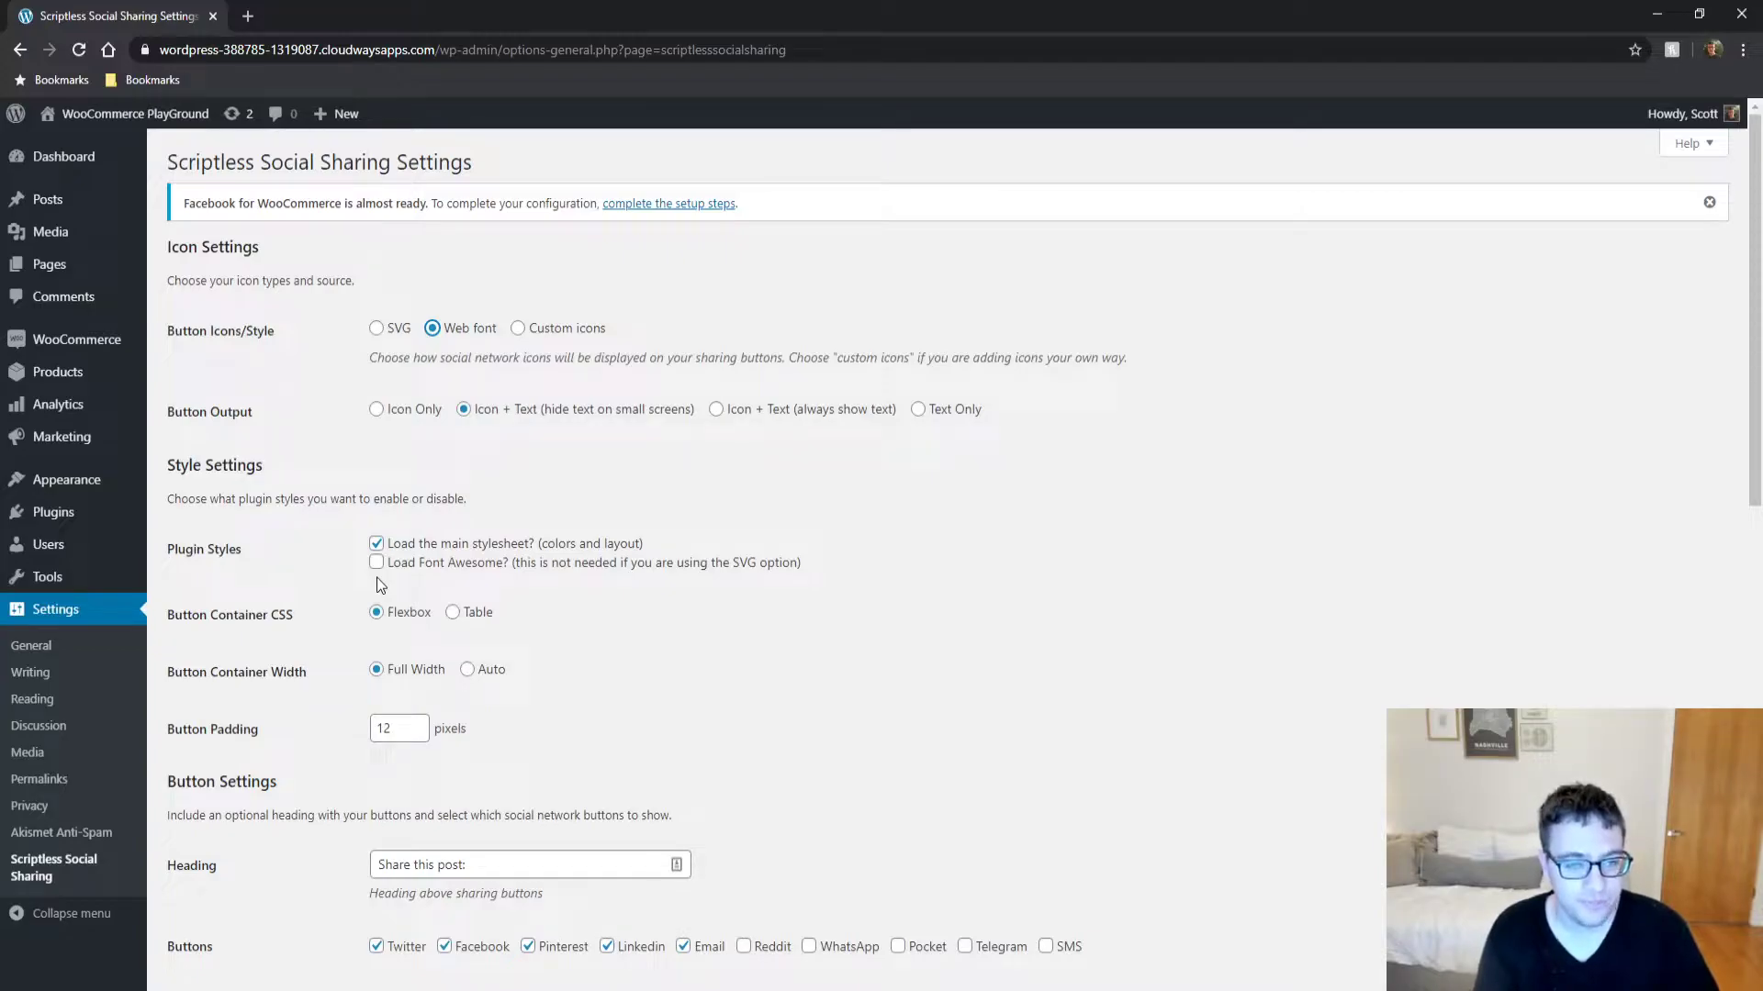
click(376, 330)
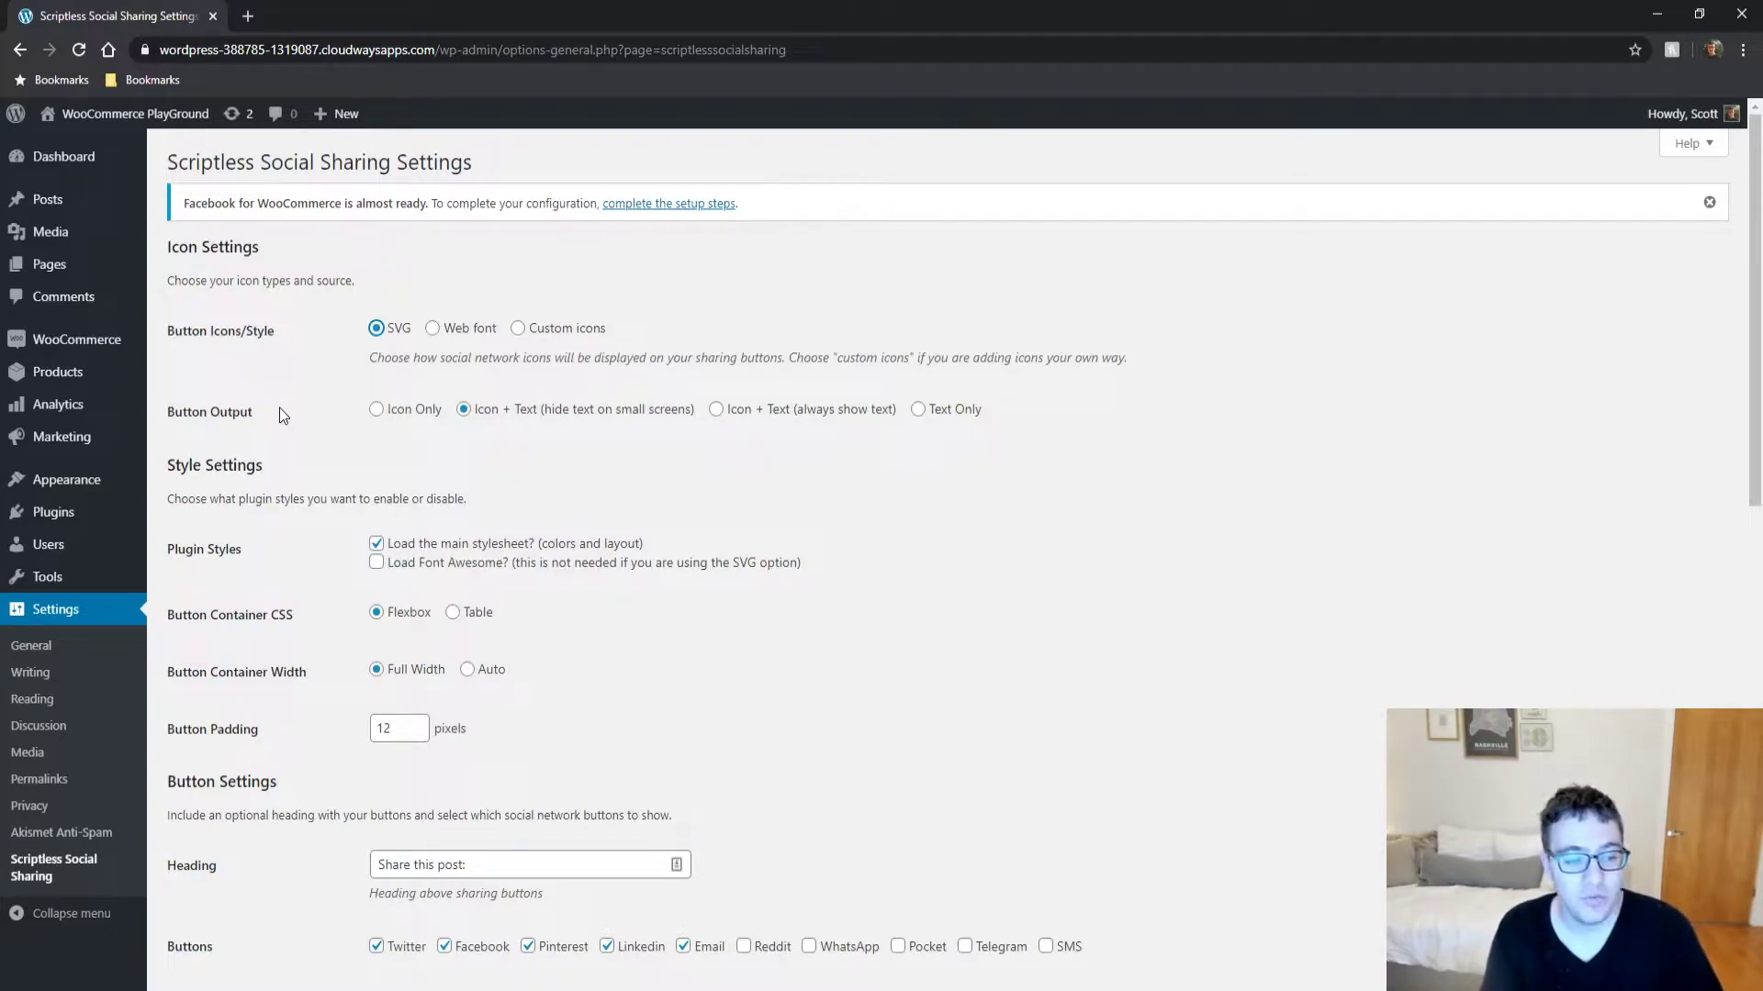
Keep the button container at Full Width and delete the 'Share this post:' heading text.
click(469, 671)
click(377, 671)
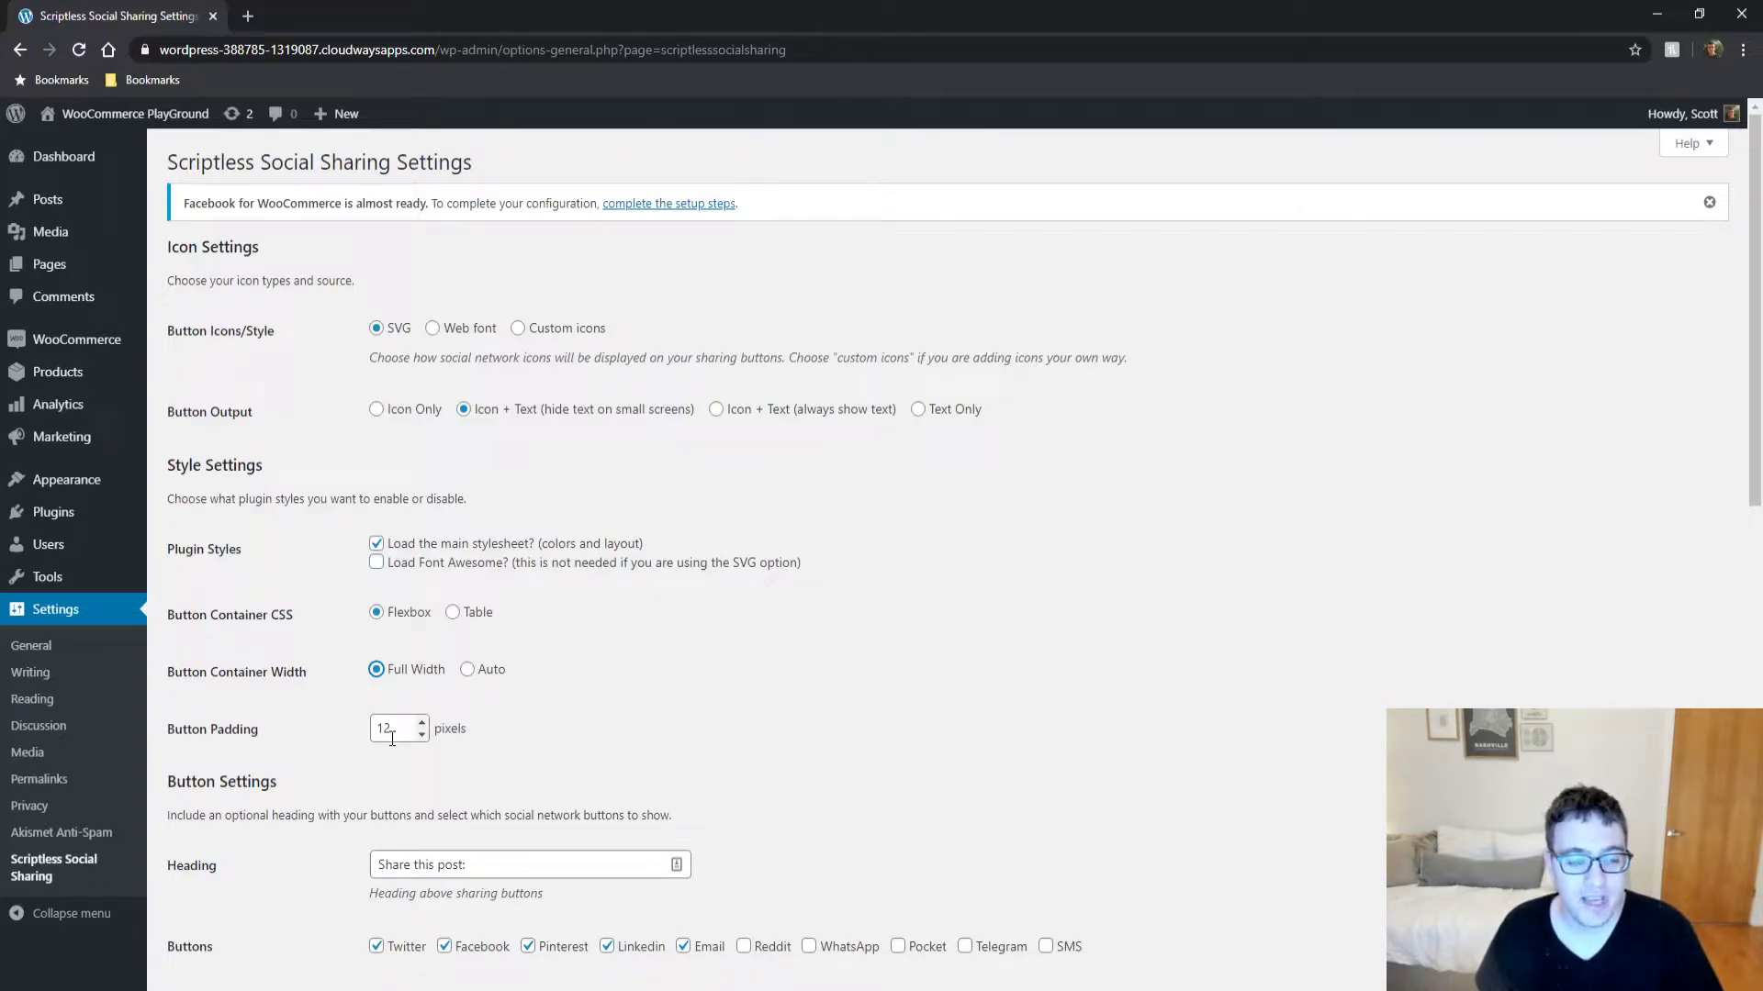
scroll(393, 741, down, 4)
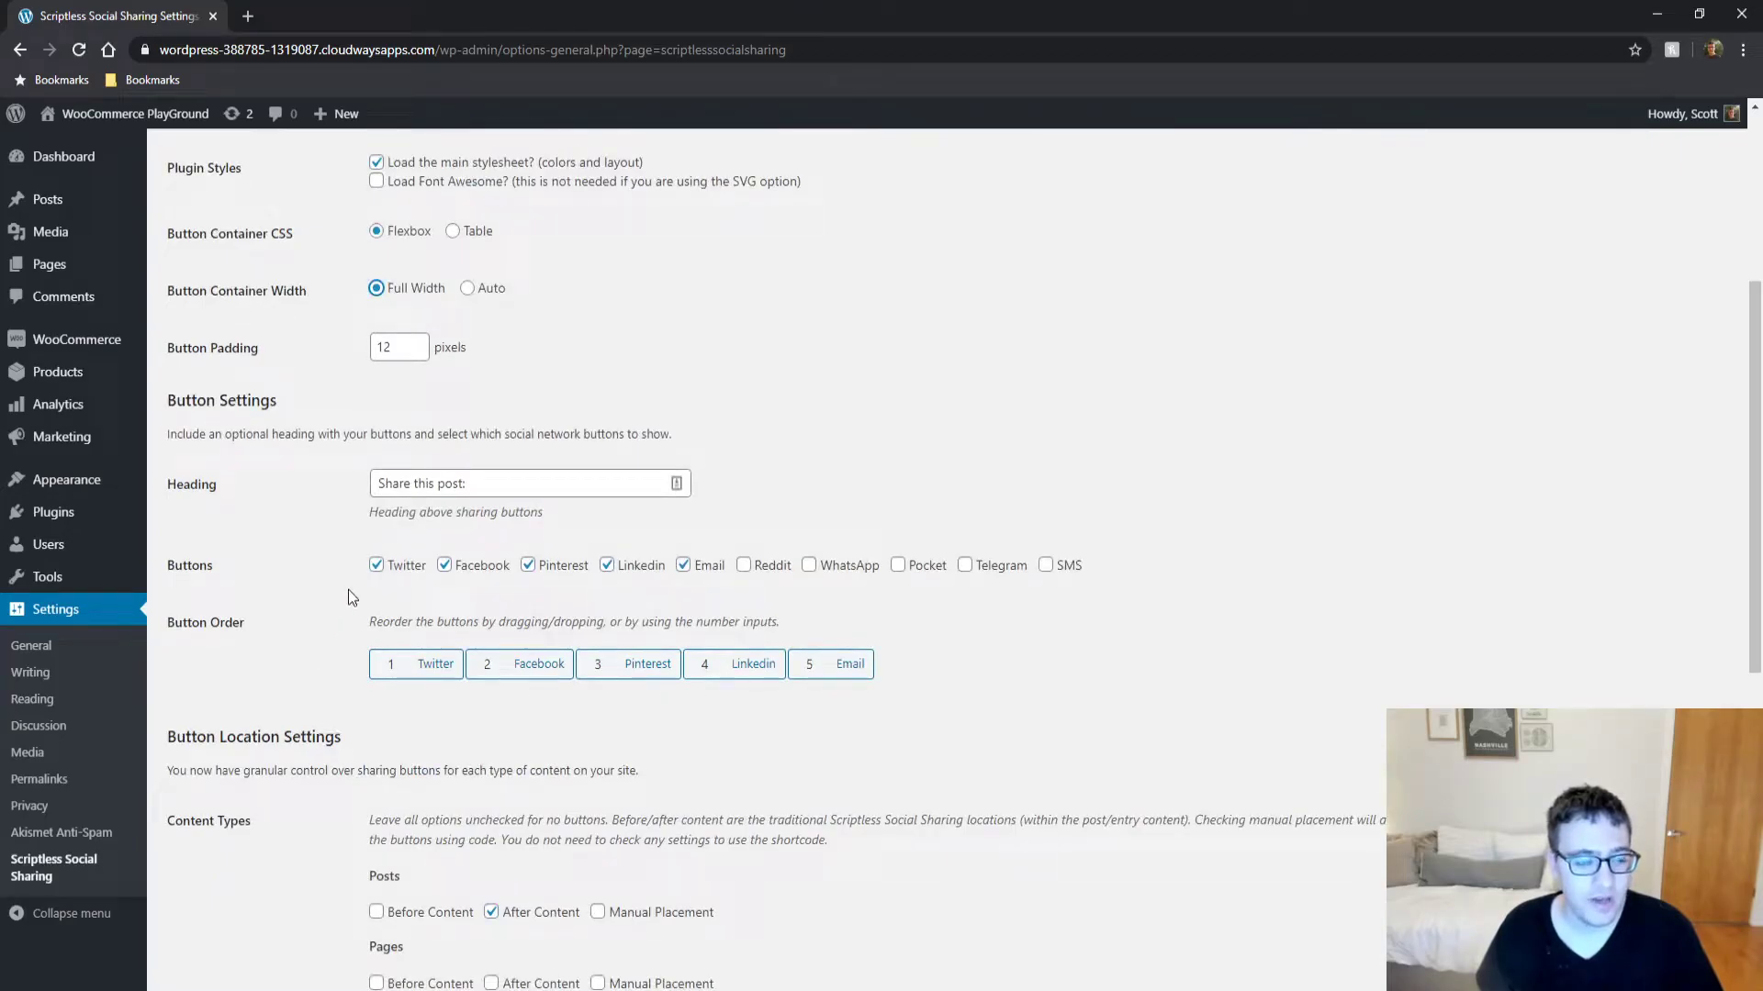
drag(209, 484, 497, 496)
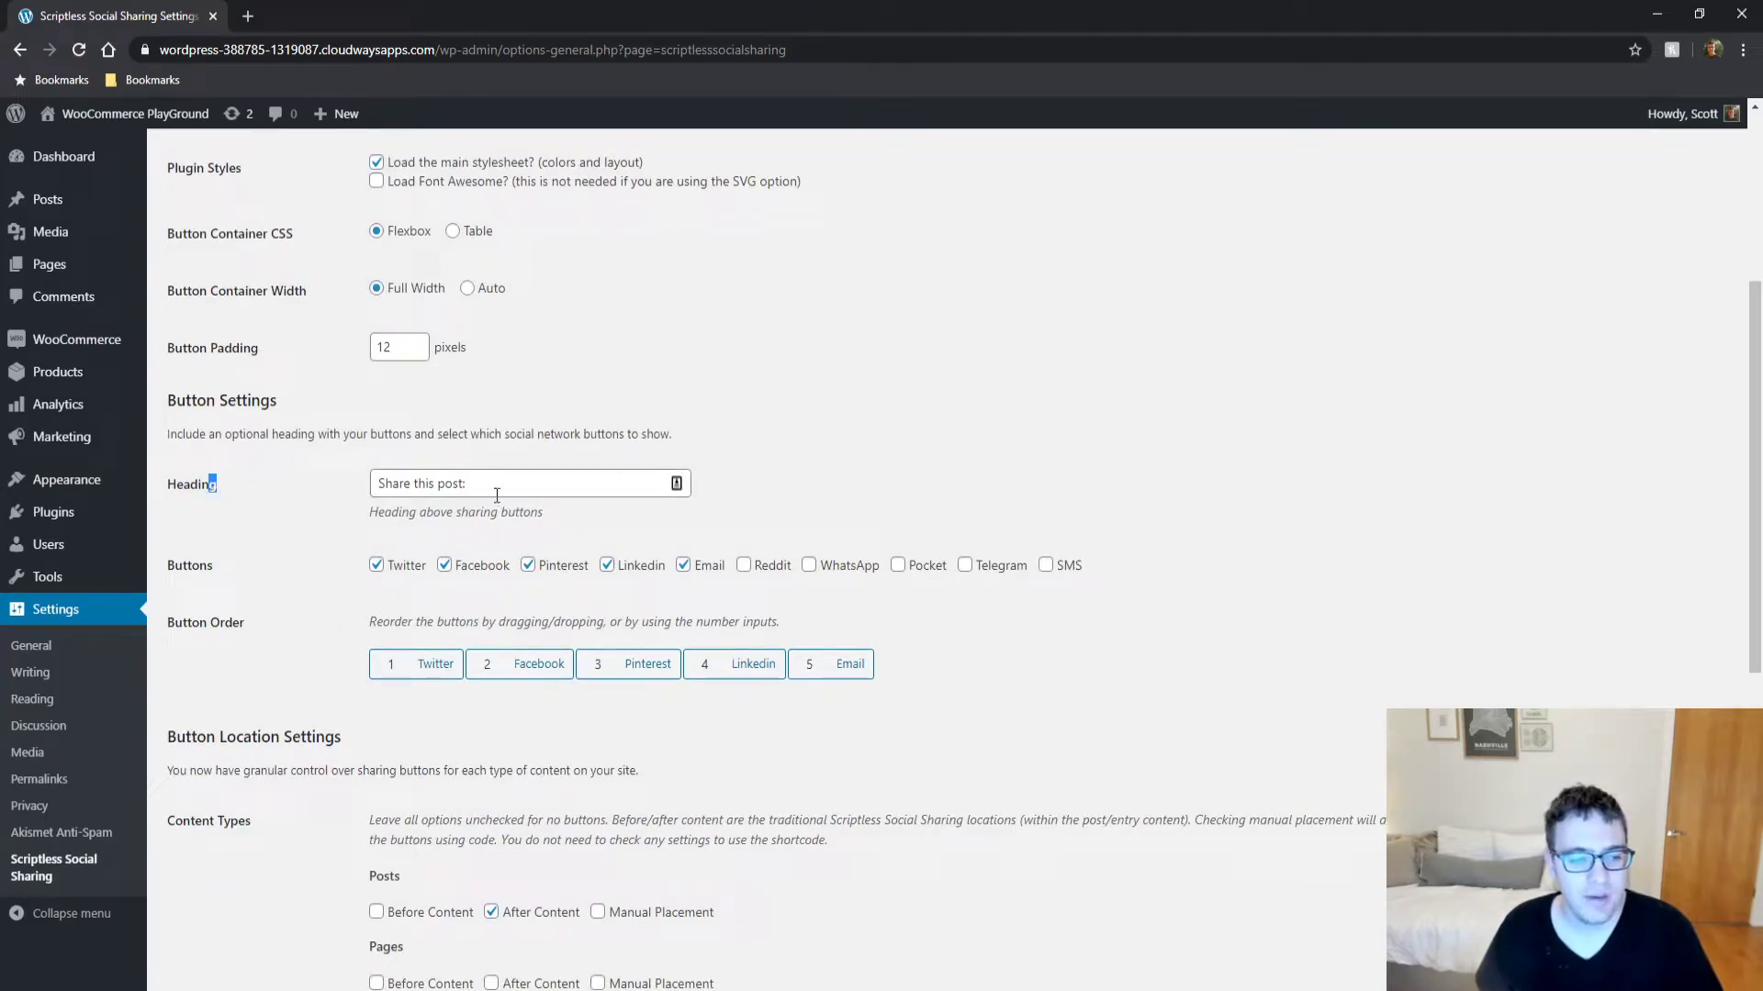
triple_click(497, 496)
key(BackSpace)
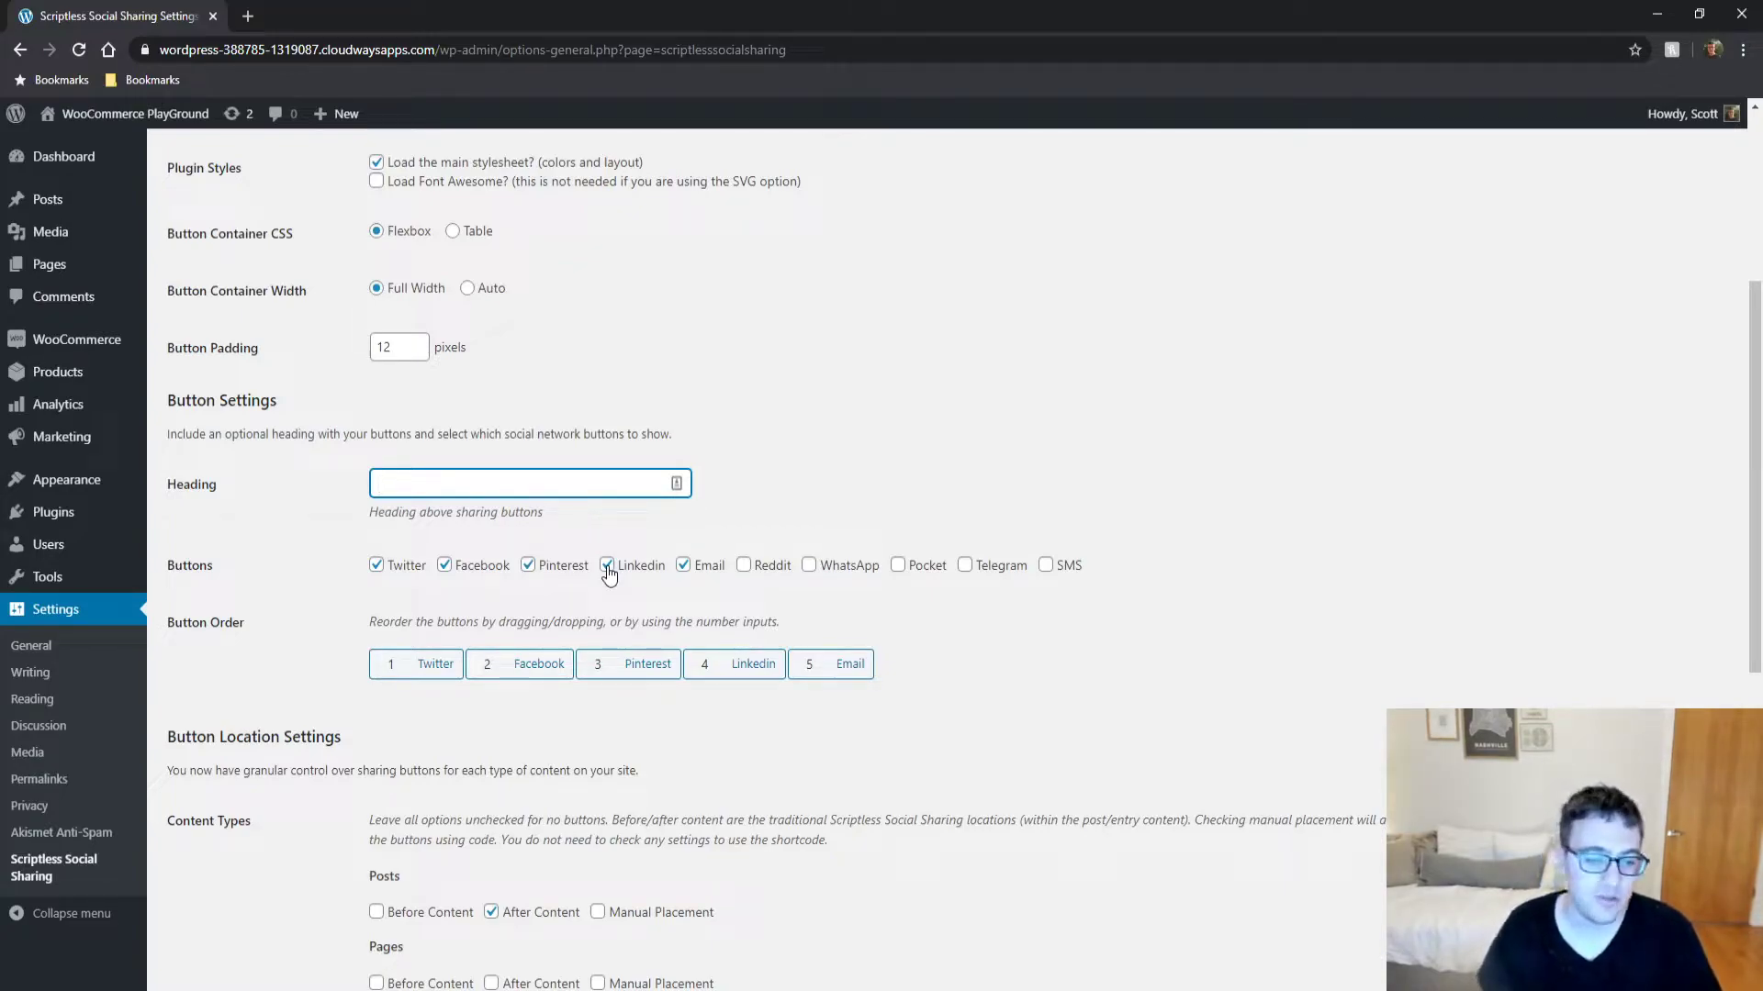
Enable Reddit and Pocket buttons and renumber the order so Facebook is 1 and Twitter 2.
click(743, 566)
click(897, 565)
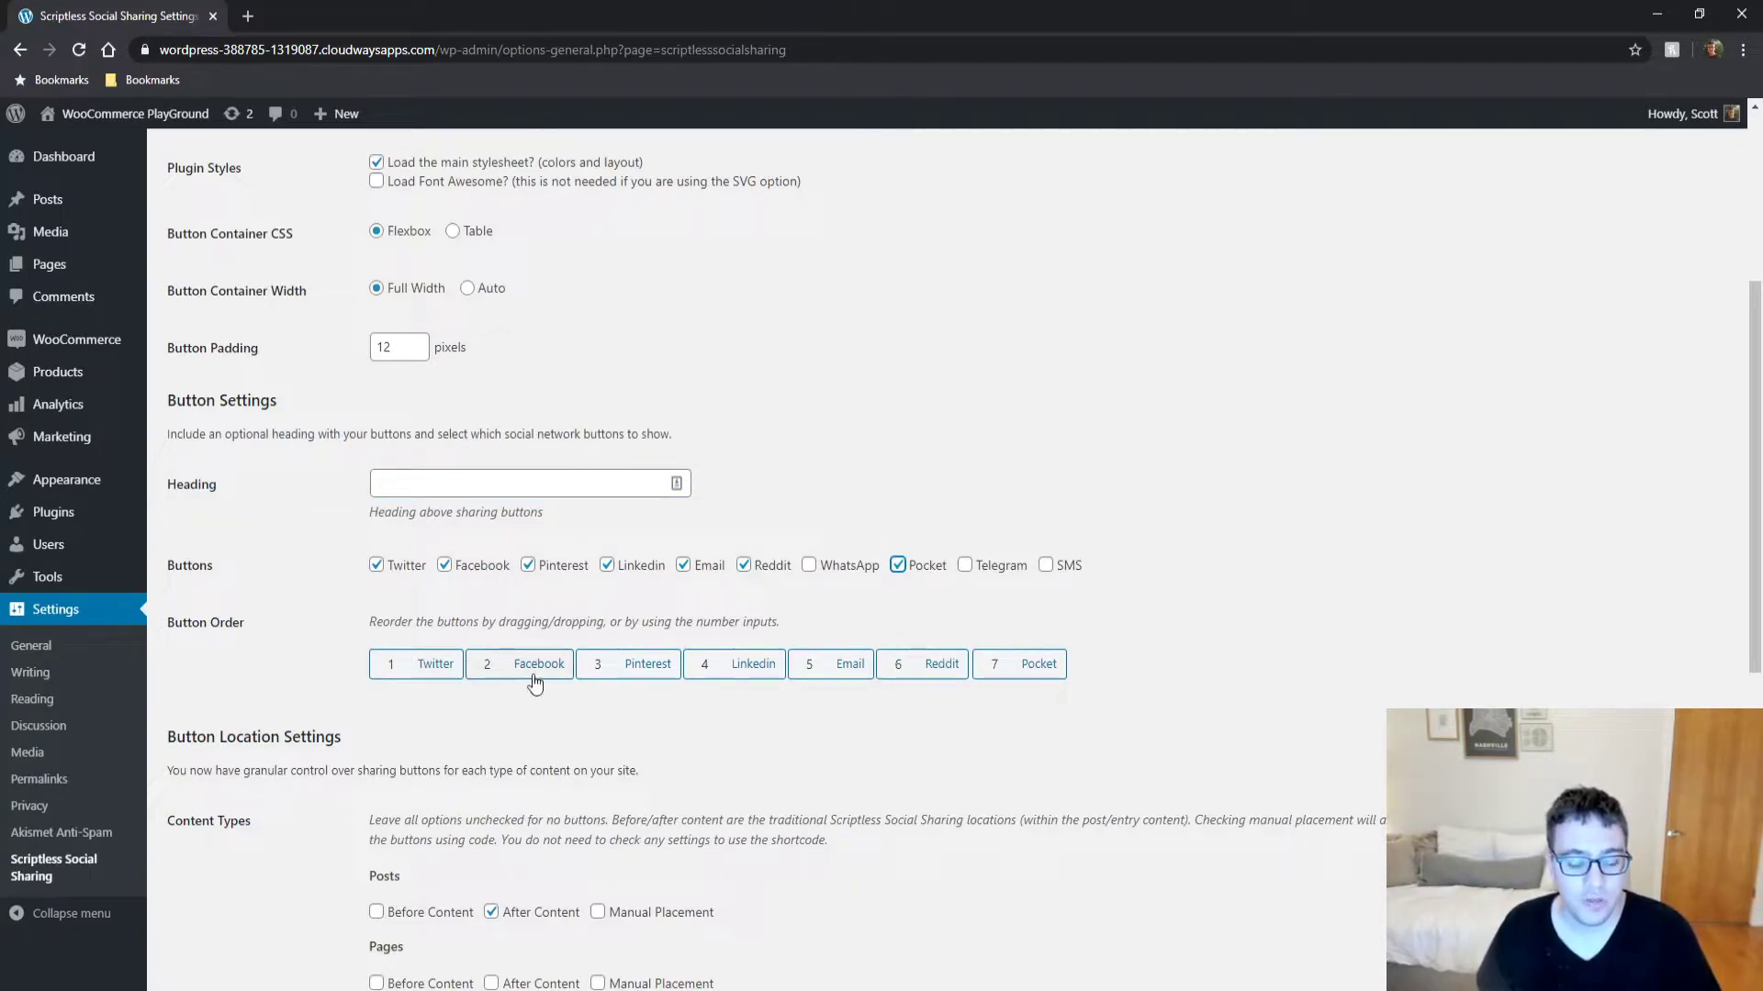
drag(535, 684, 382, 677)
click(386, 670)
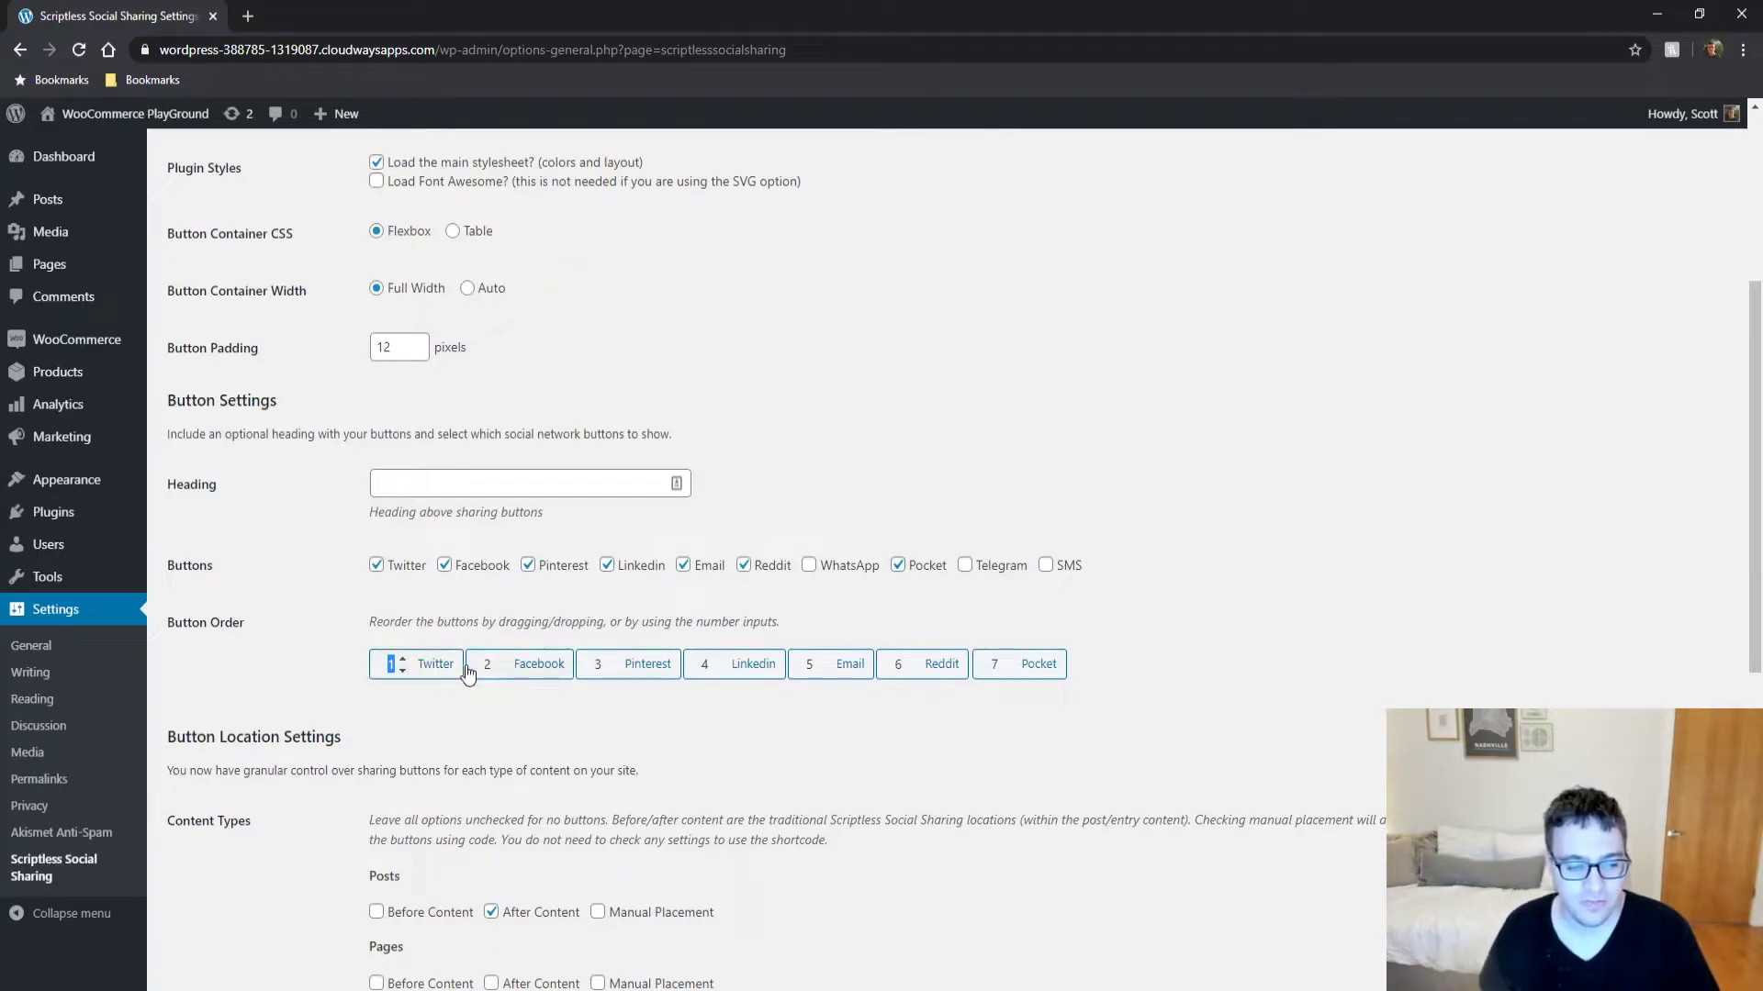
text(2)
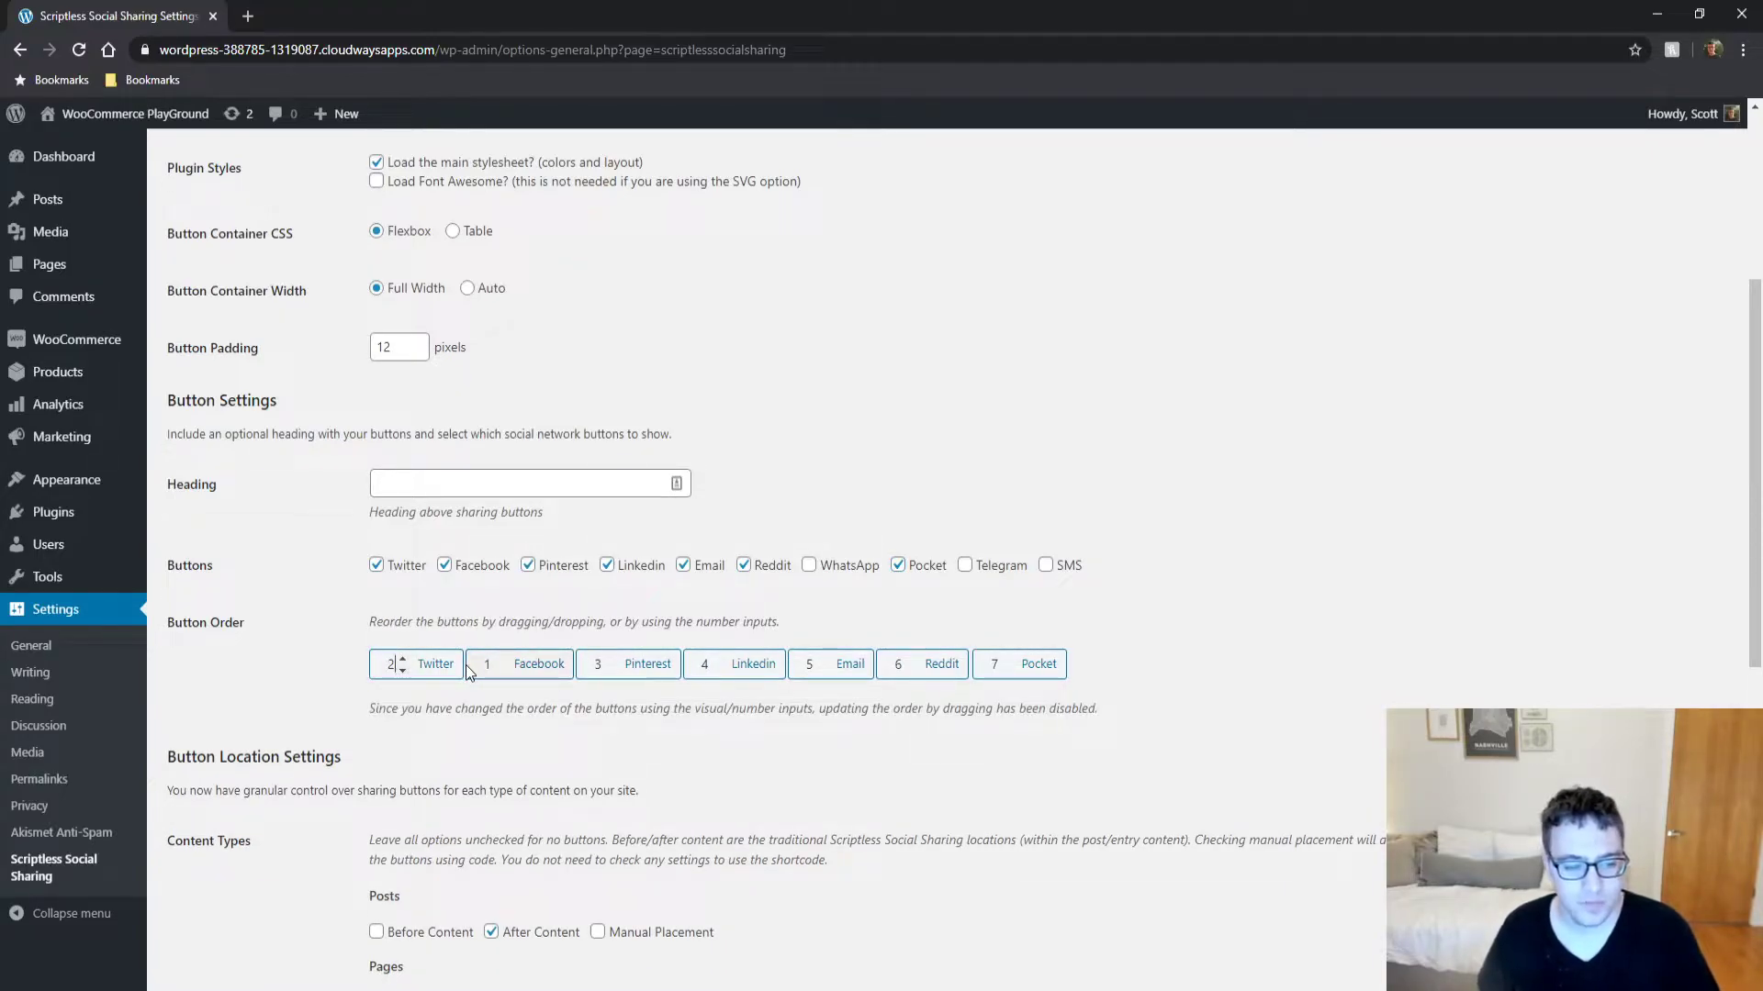
click(499, 661)
drag(499, 669, 444, 667)
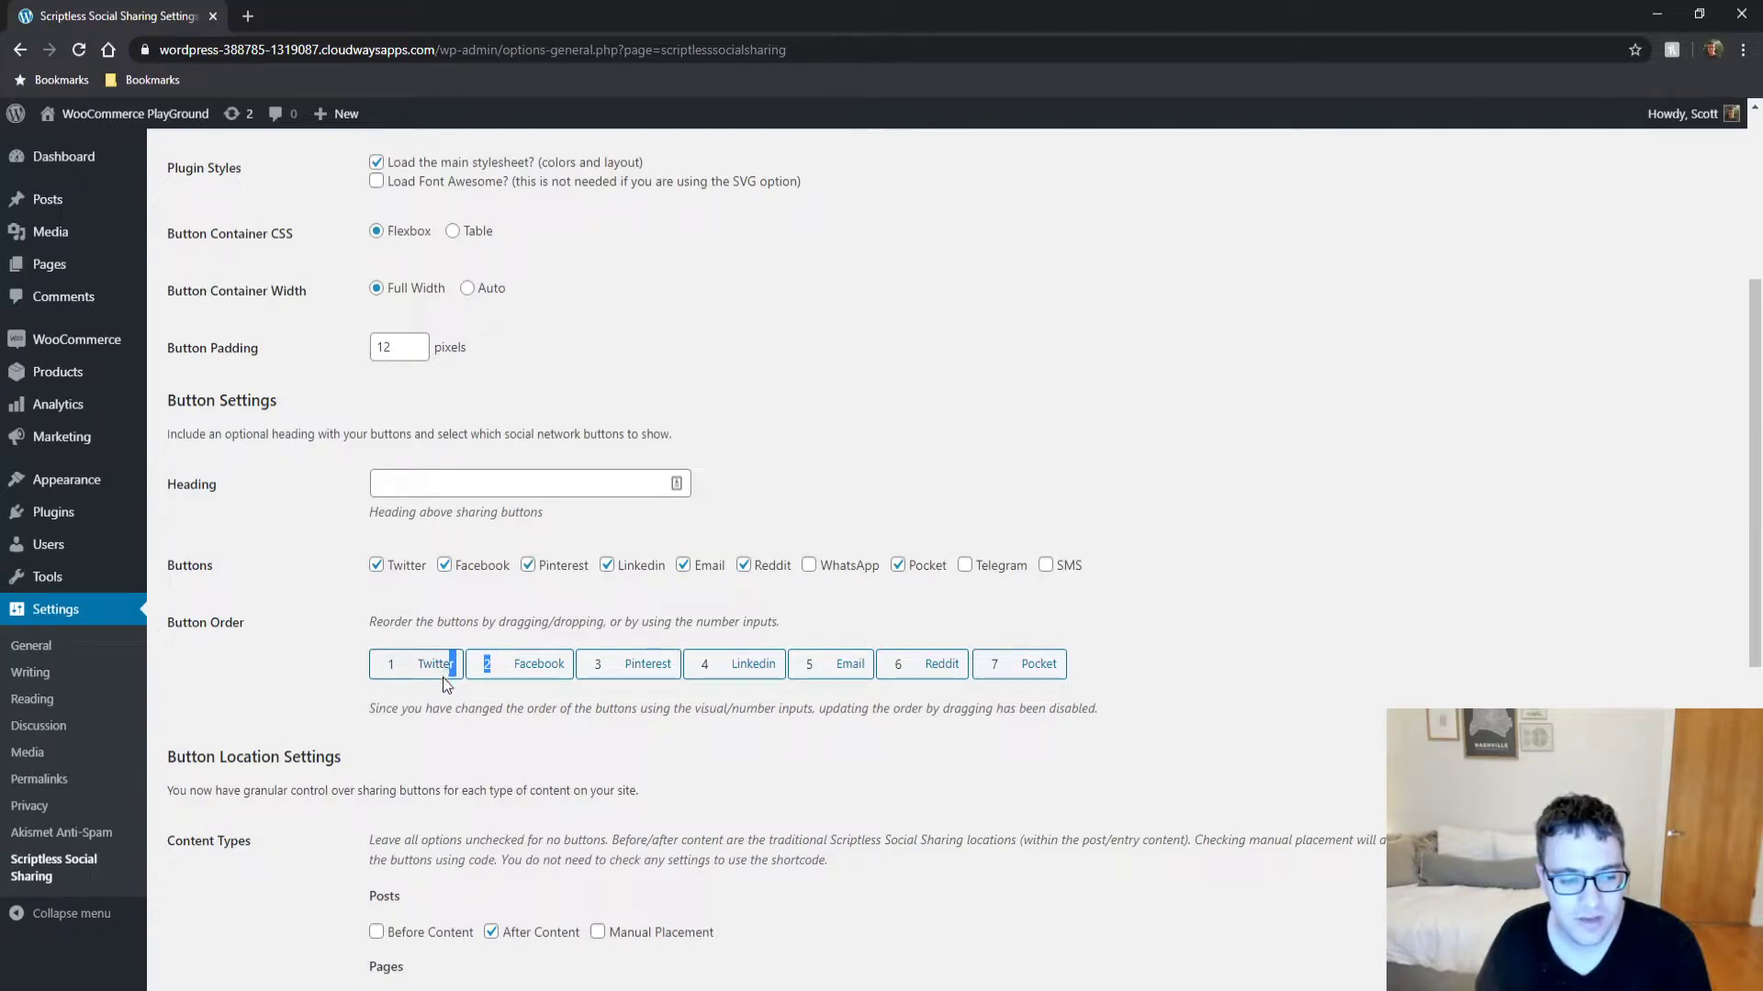
click(433, 670)
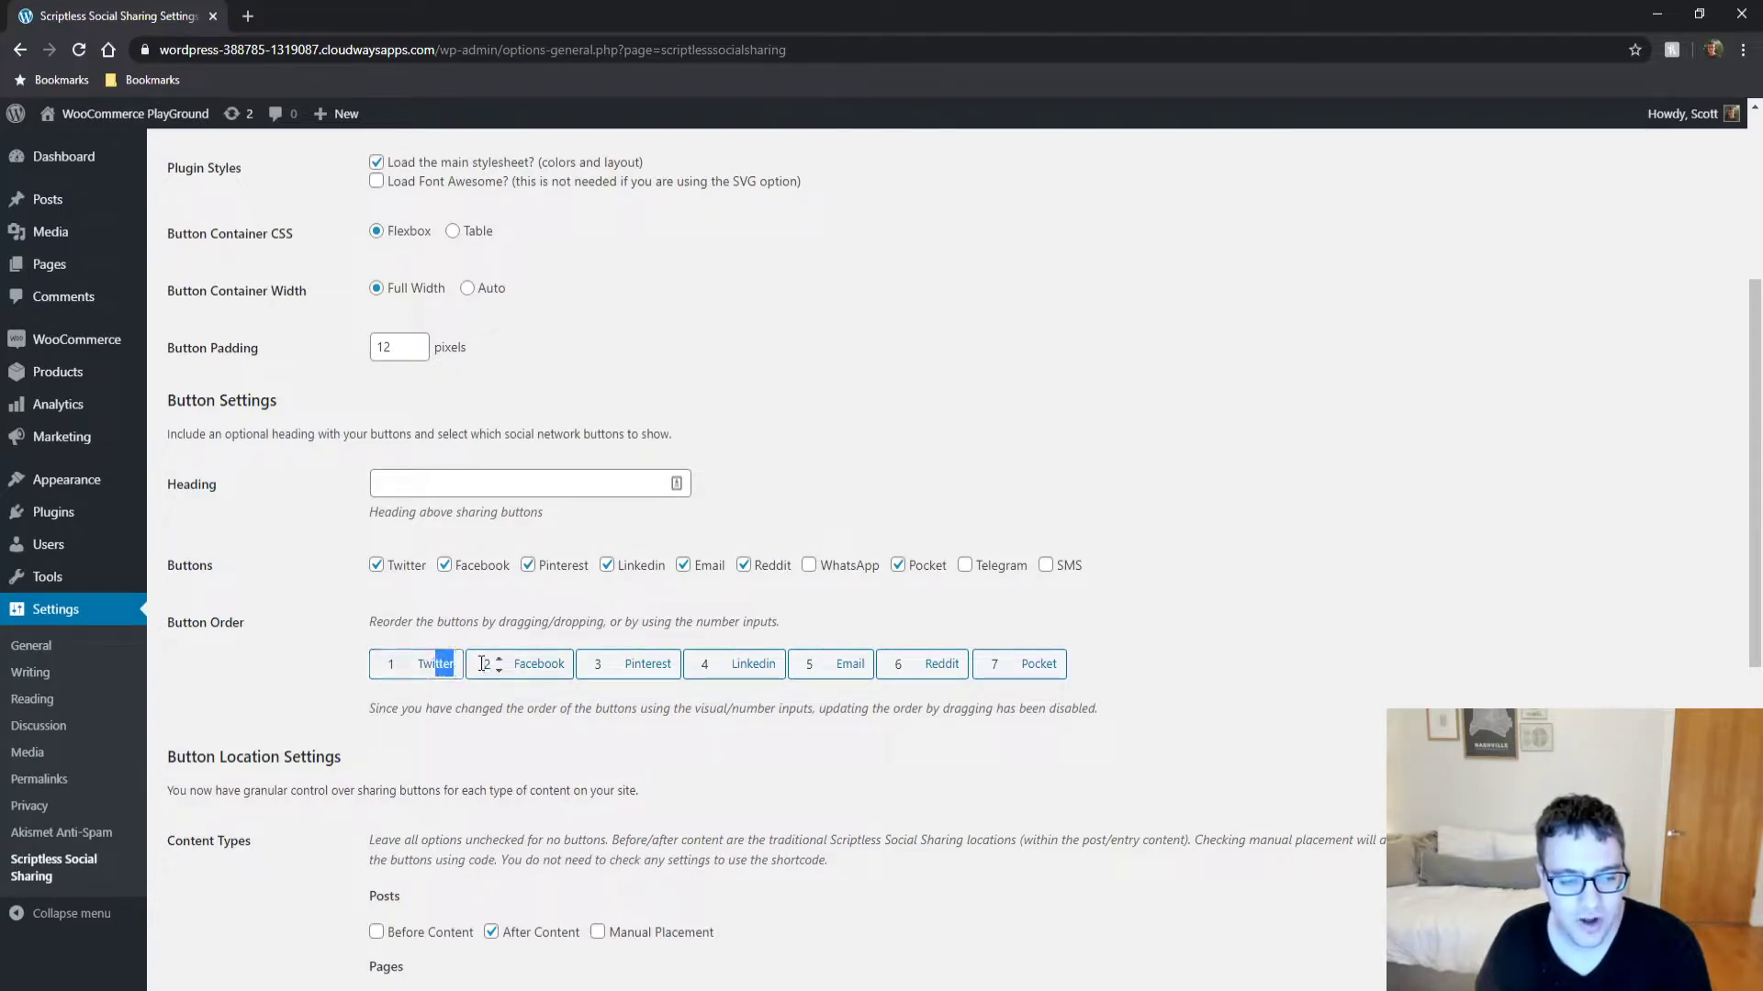
drag(564, 678, 538, 709)
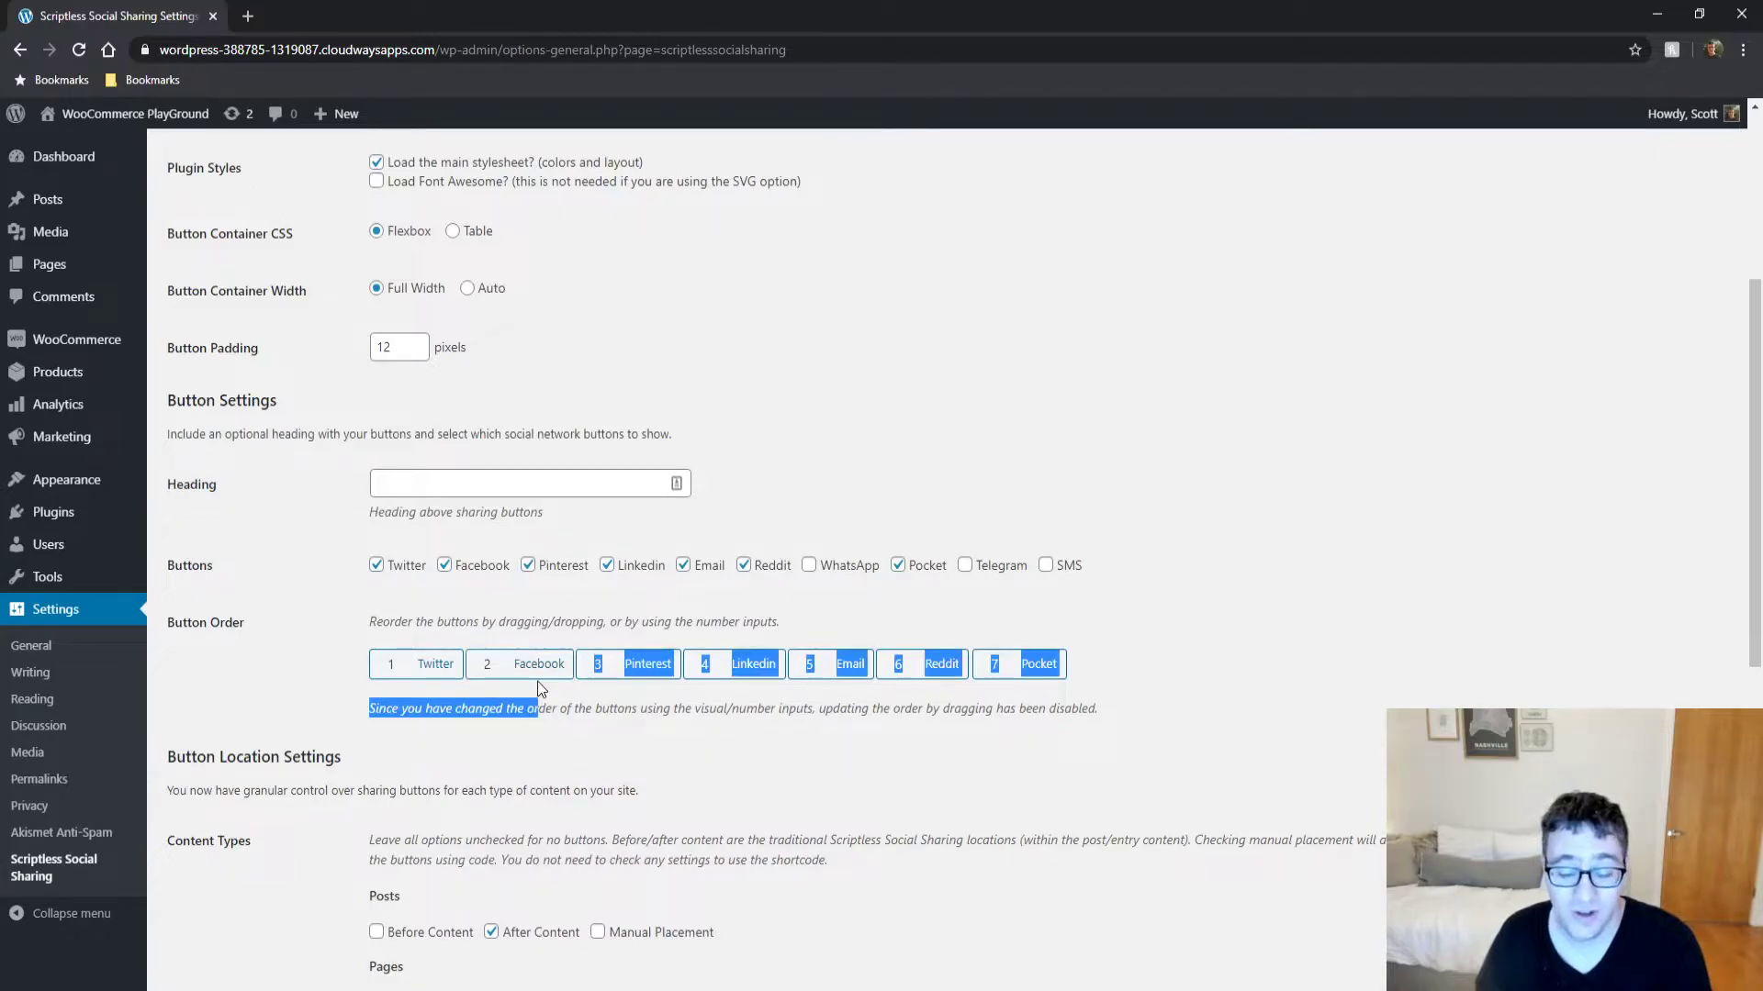
double_click(378, 665)
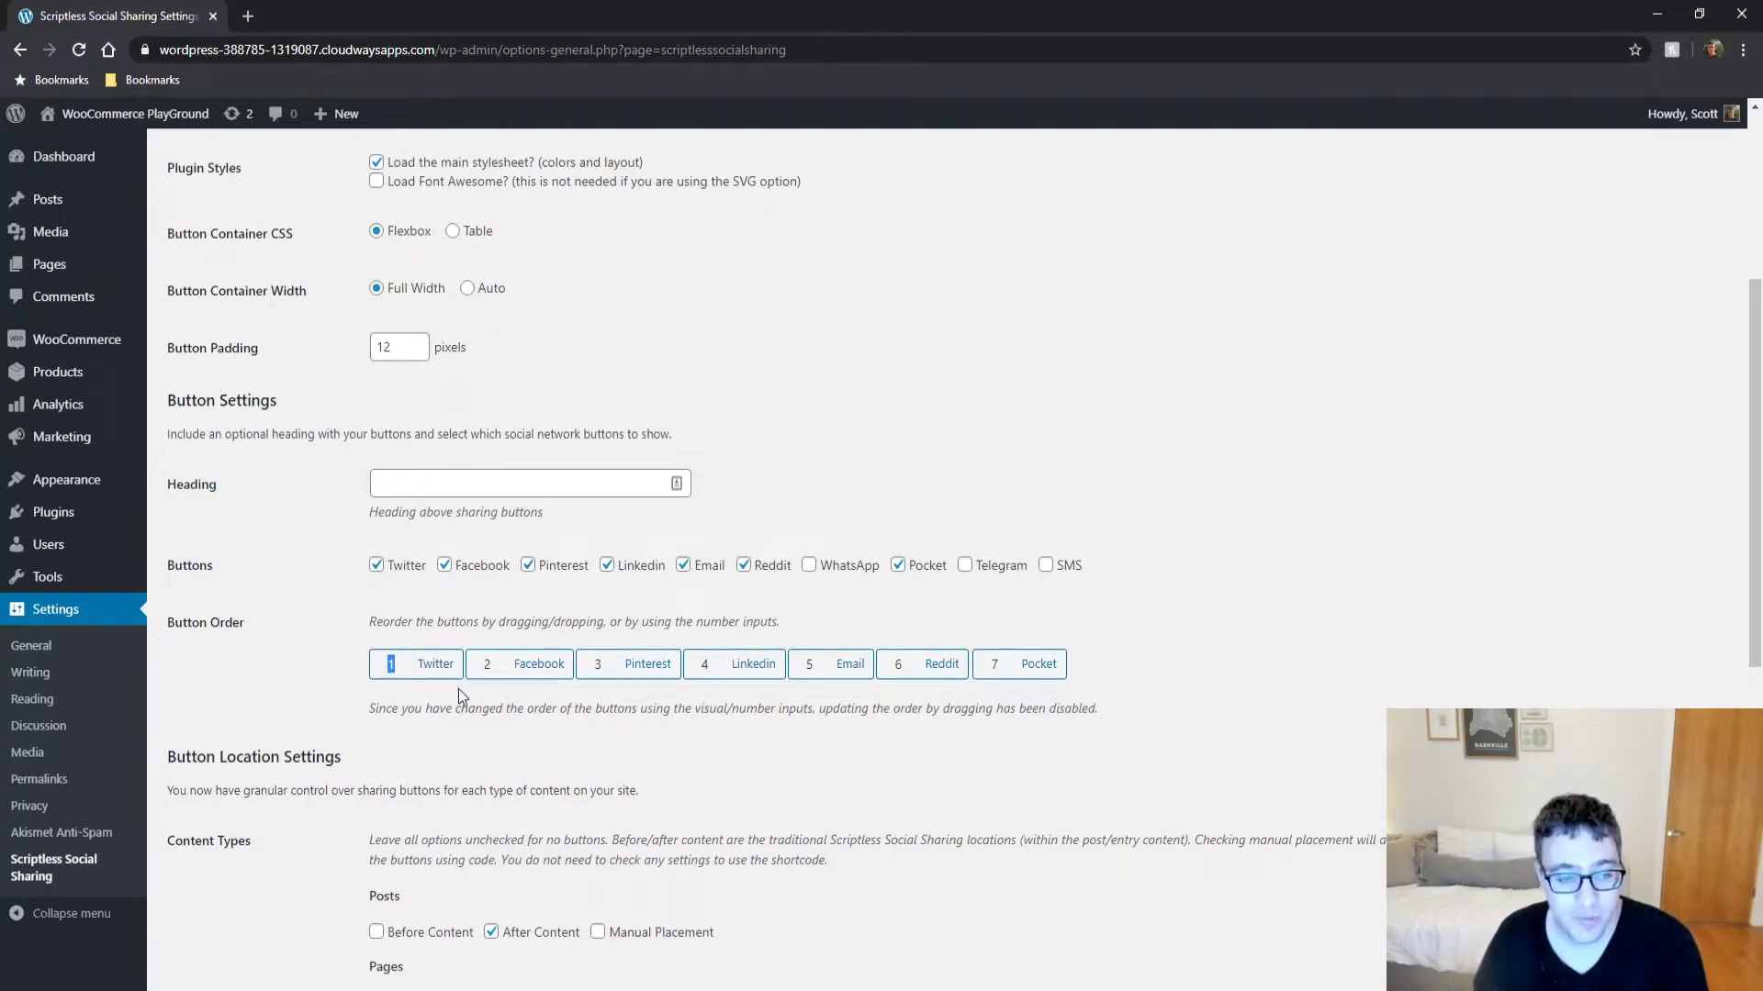
click(499, 668)
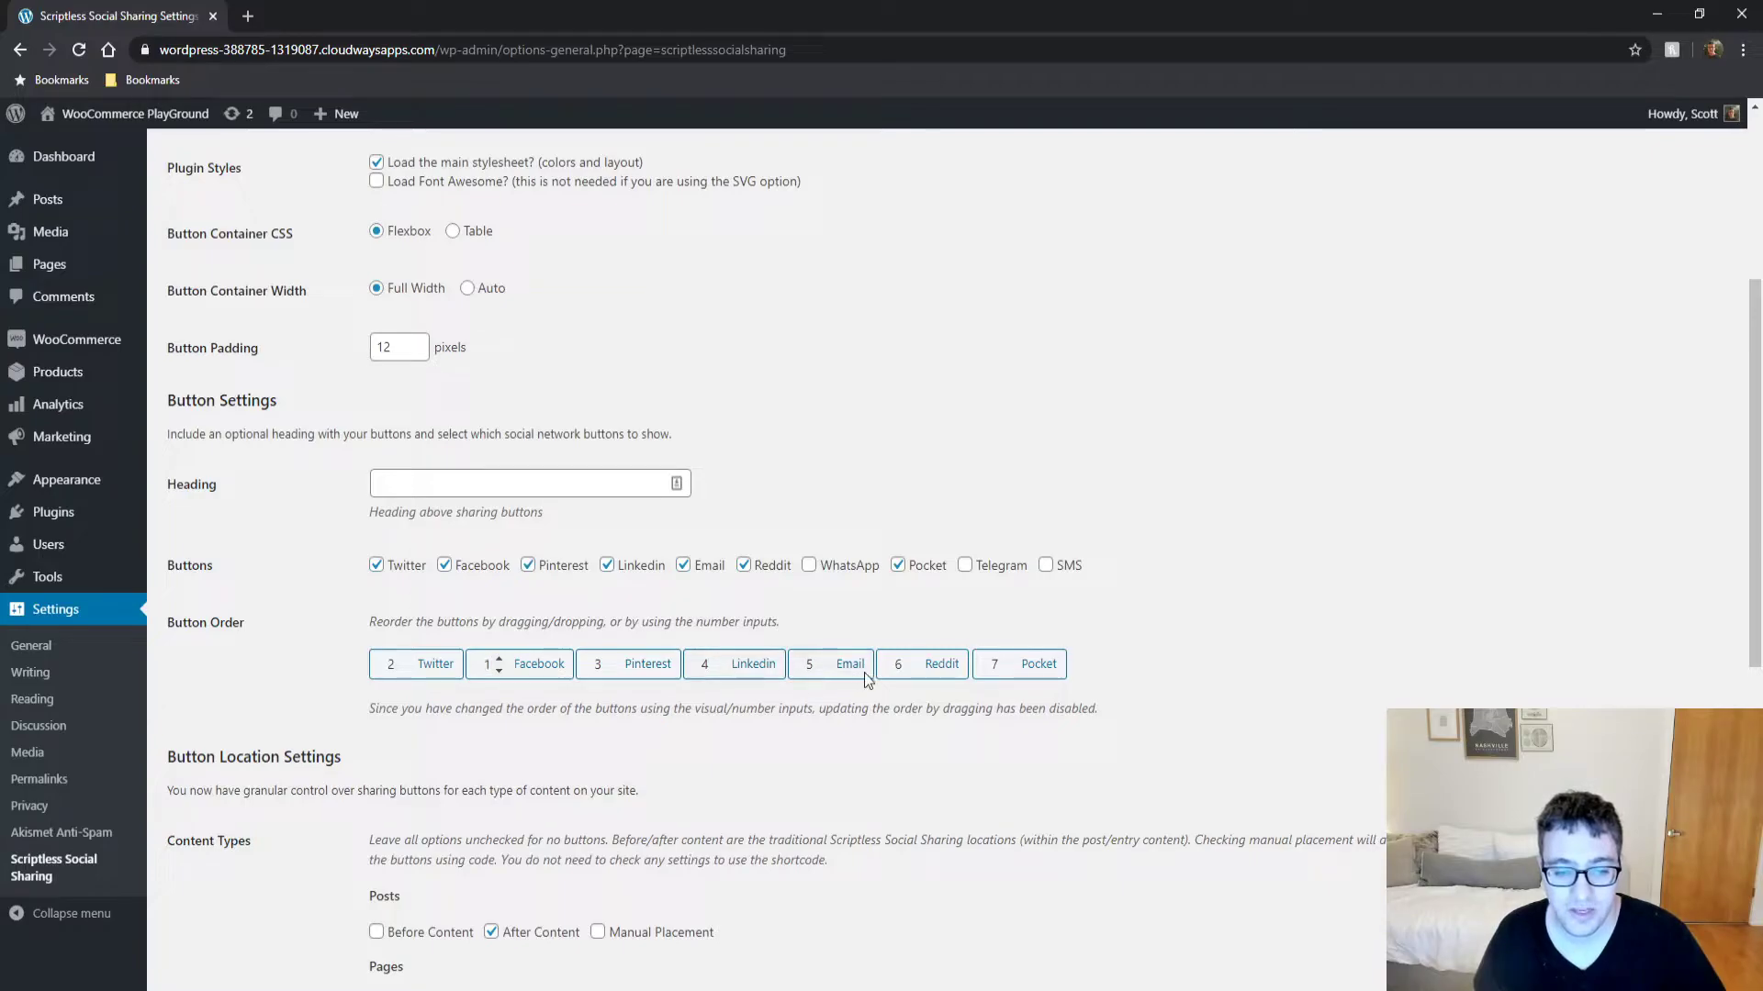
Move Reddit ahead of Email, remove the Email button, and put Pocket in sixth place.
click(910, 669)
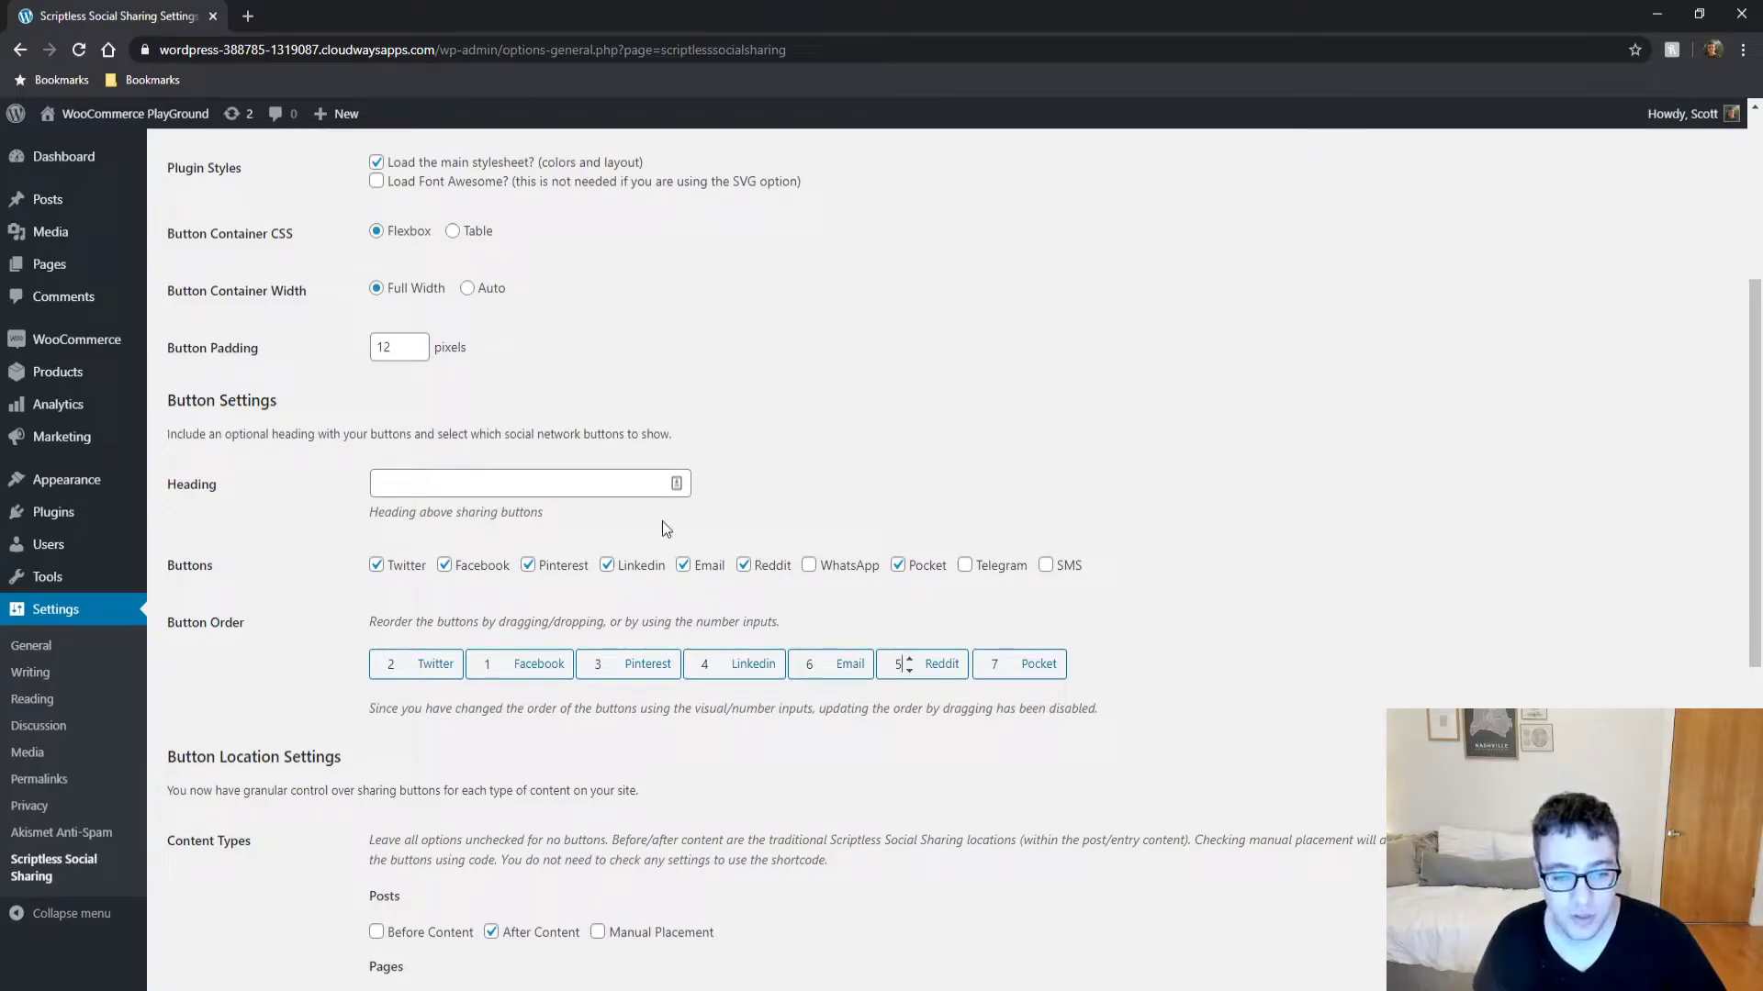
click(708, 566)
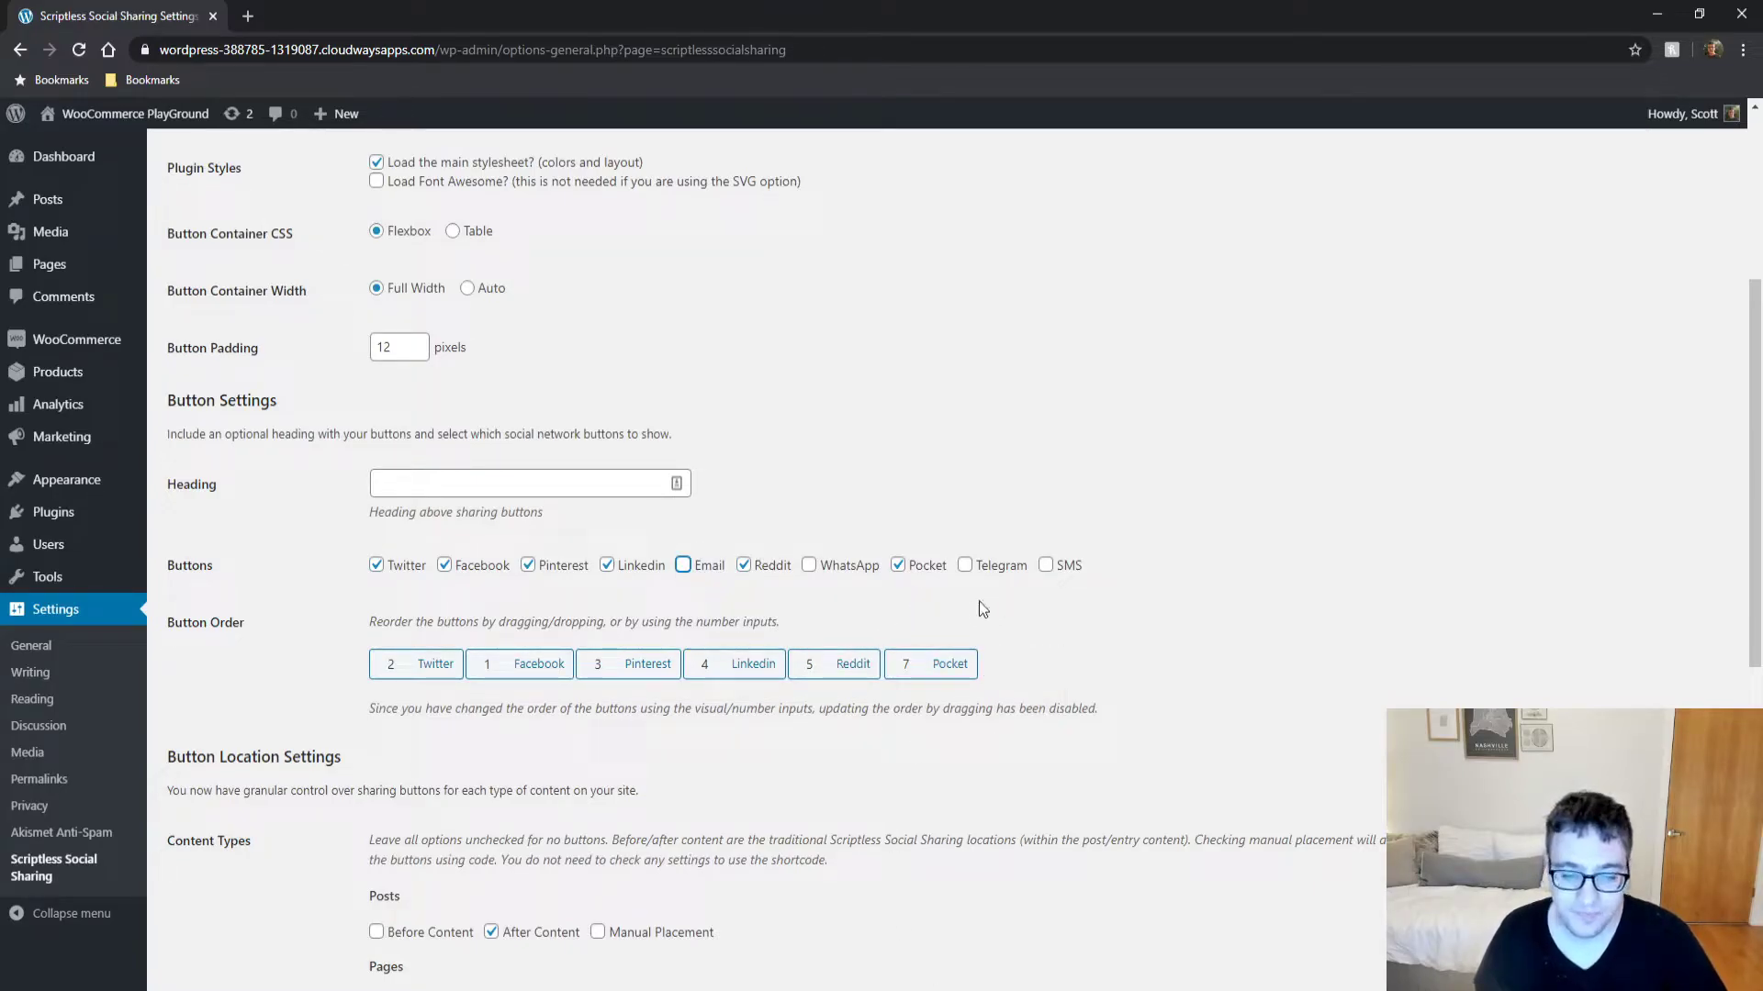
click(917, 671)
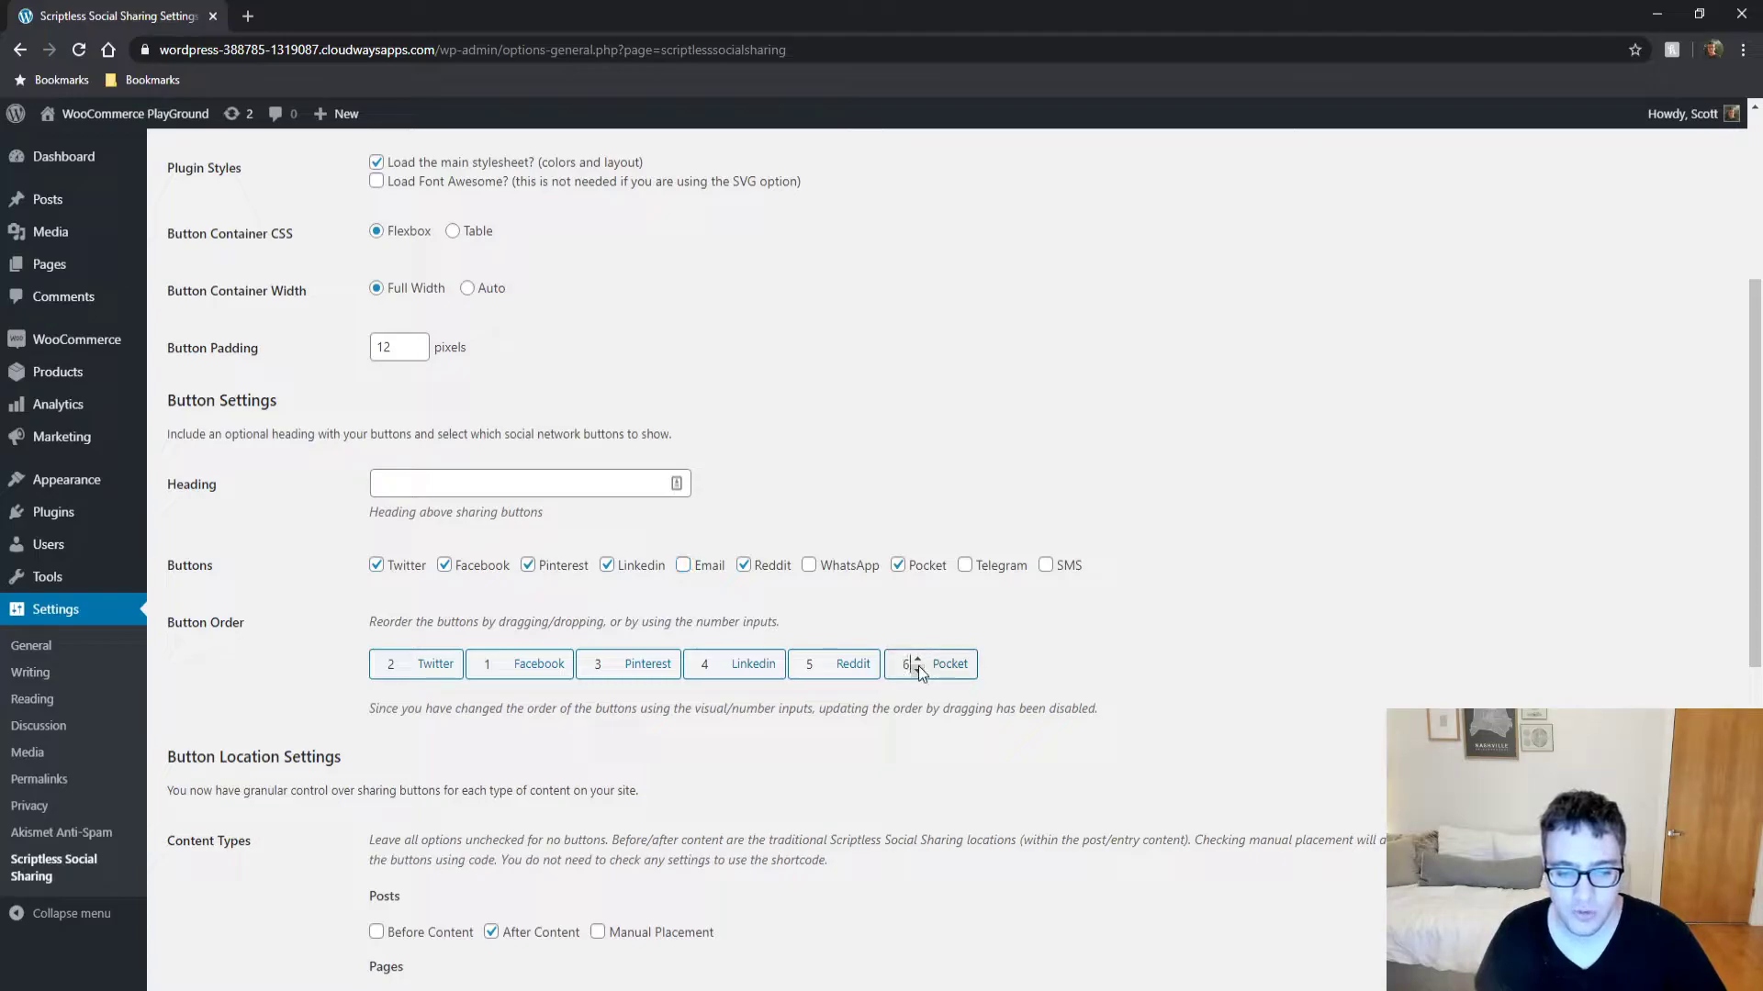
scroll(340, 808, down, 2)
scroll(350, 804, down, 1)
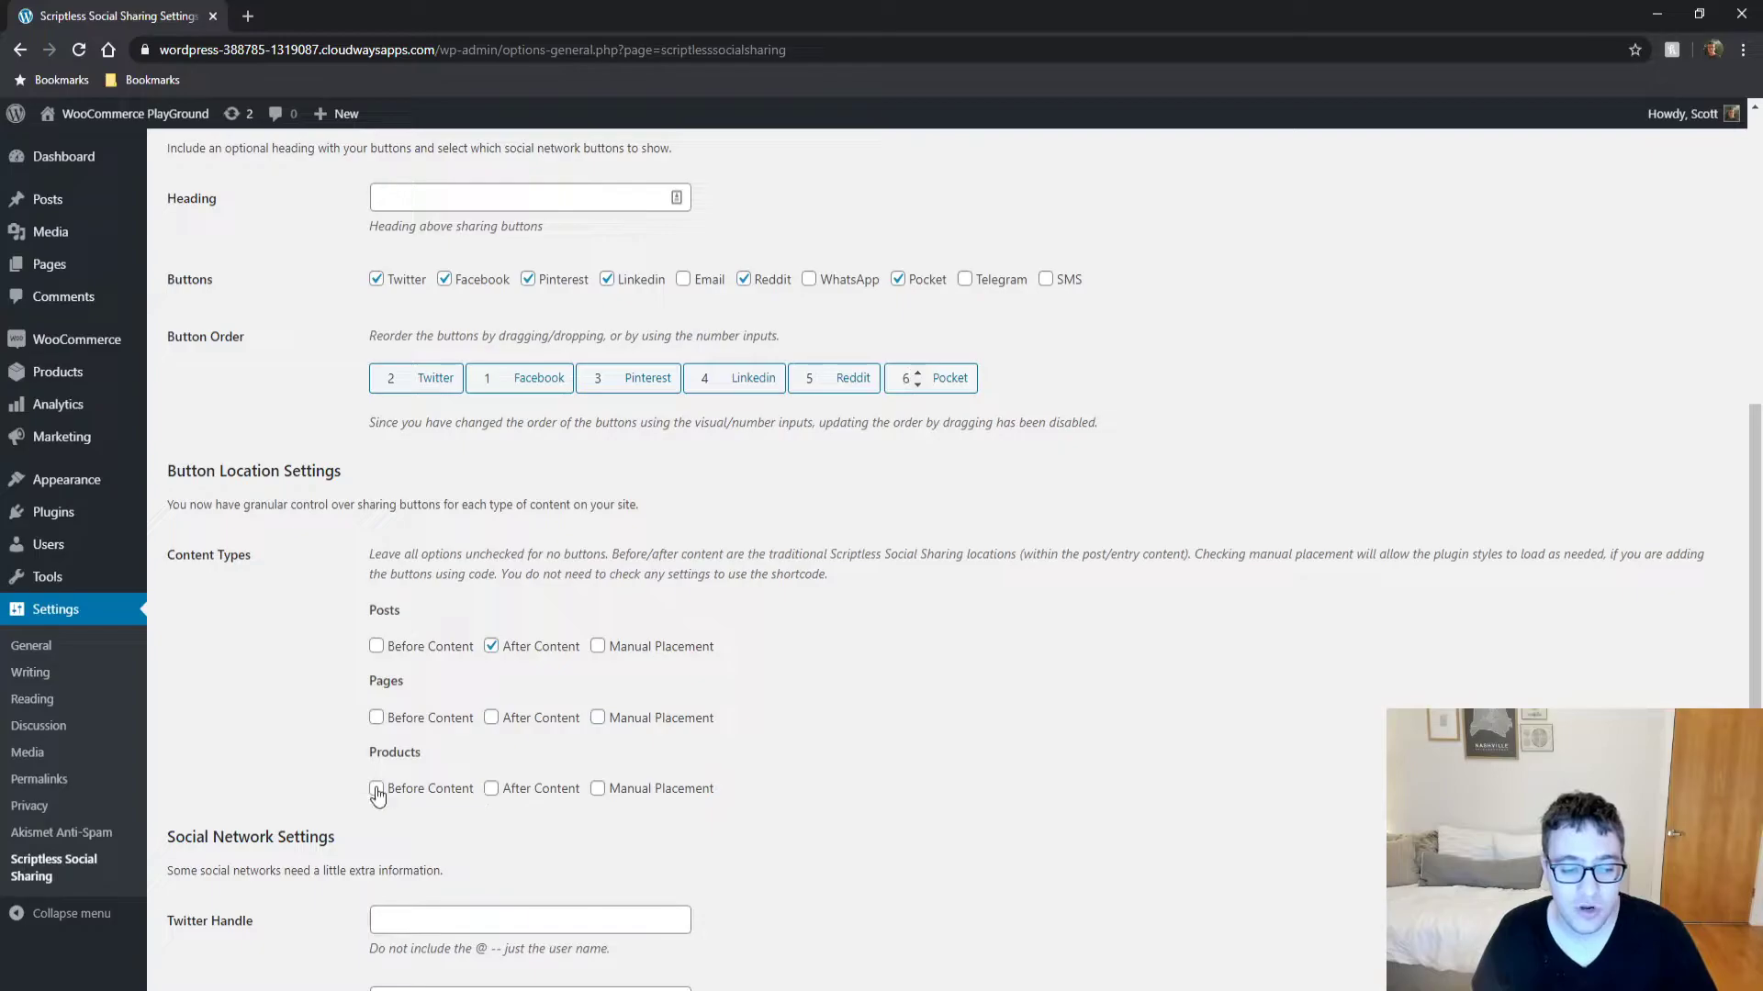
Tick Before Content under Content Types > Products for the sharing buttons.
click(377, 789)
scroll(275, 757, down, 3)
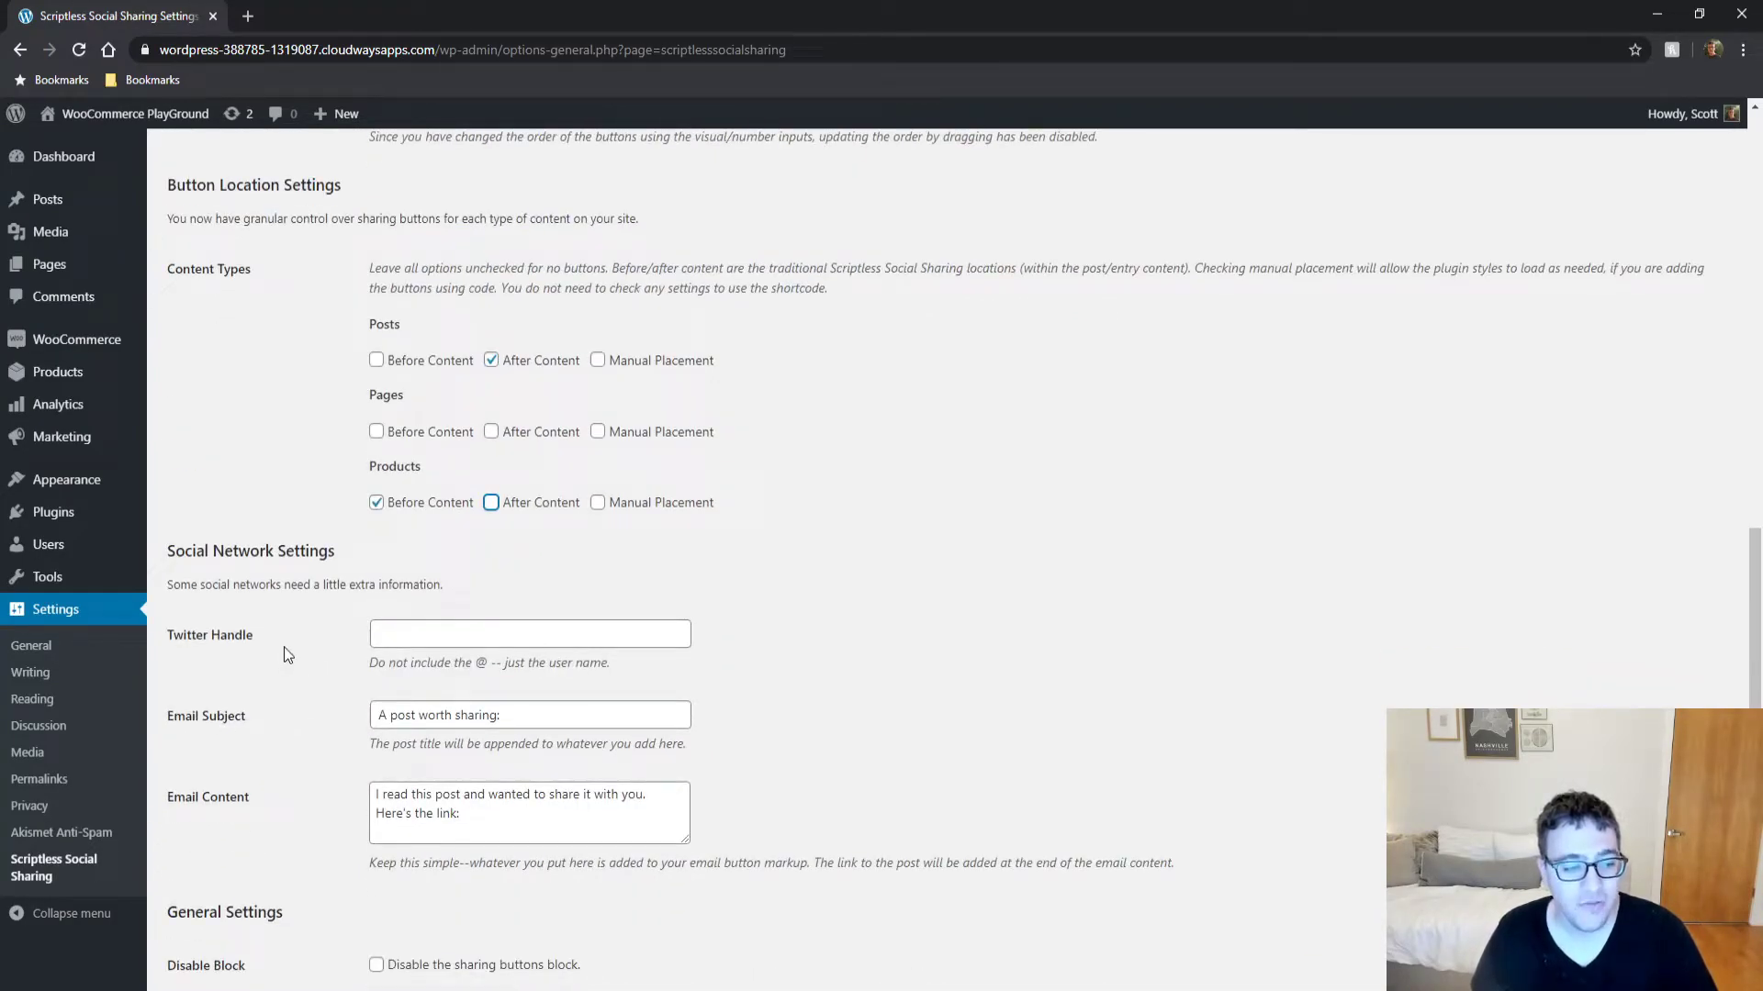
drag(283, 653, 160, 656)
Leave the Twitter Handle blank and save the Scriptless Social Sharing settings.
click(520, 634)
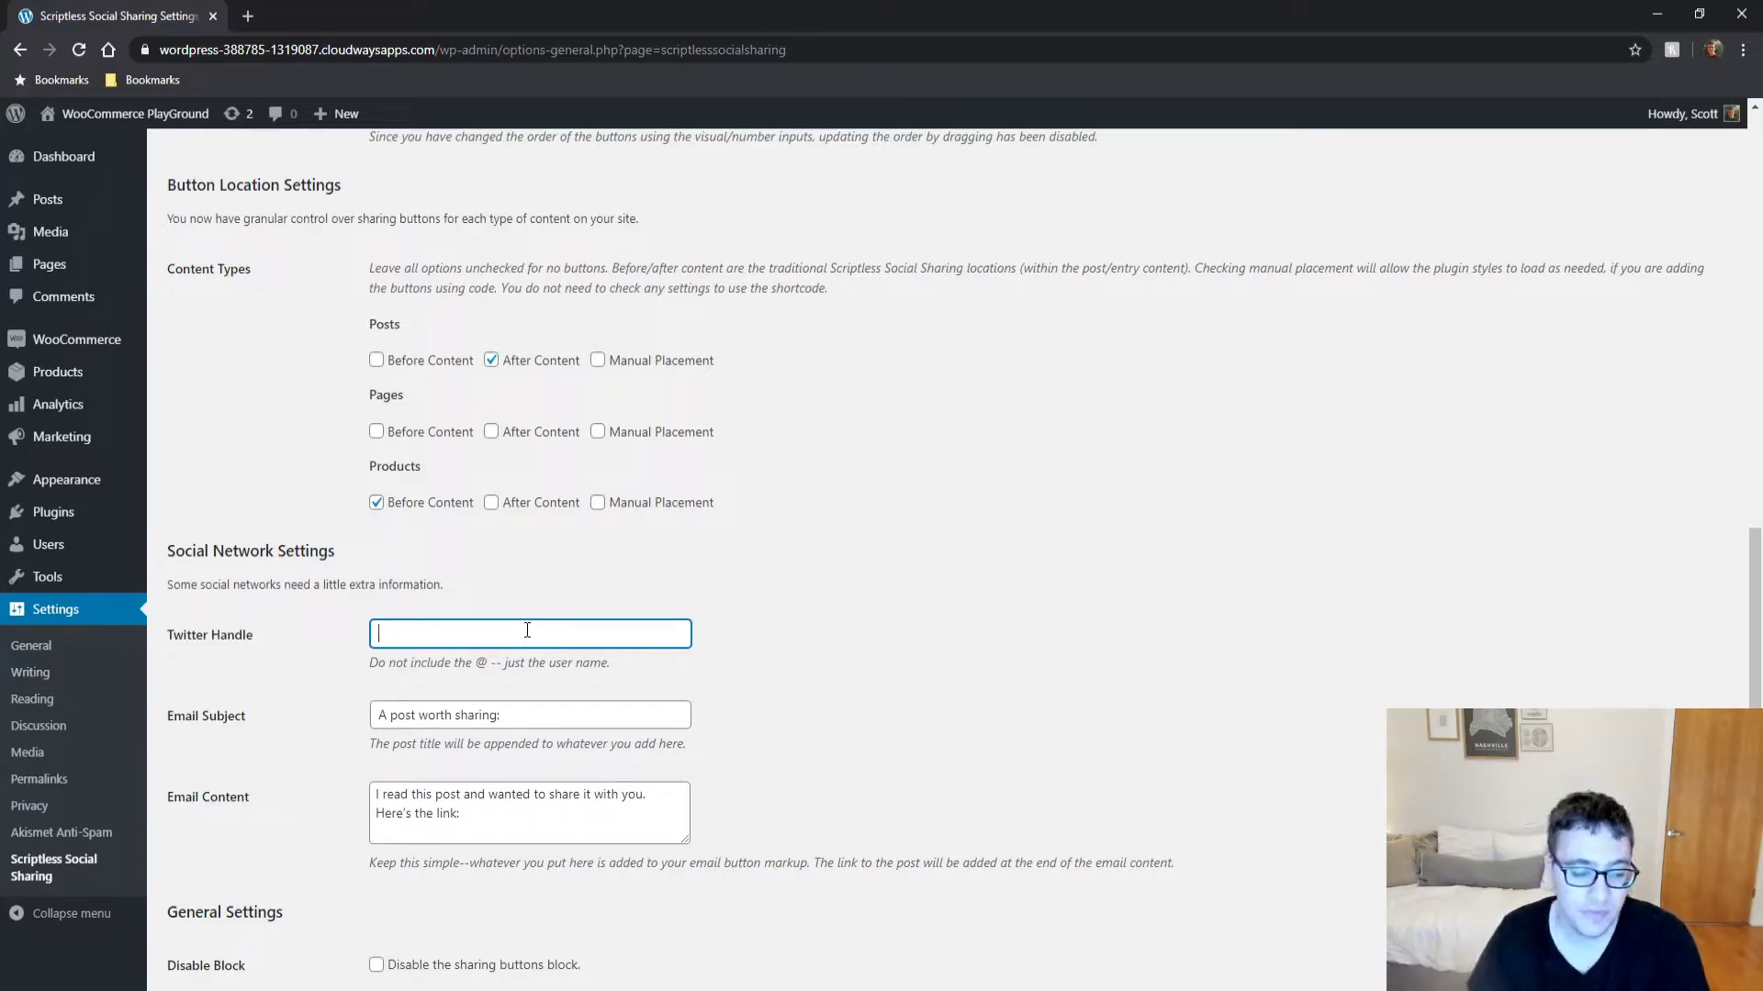
scroll(459, 734, down, 2)
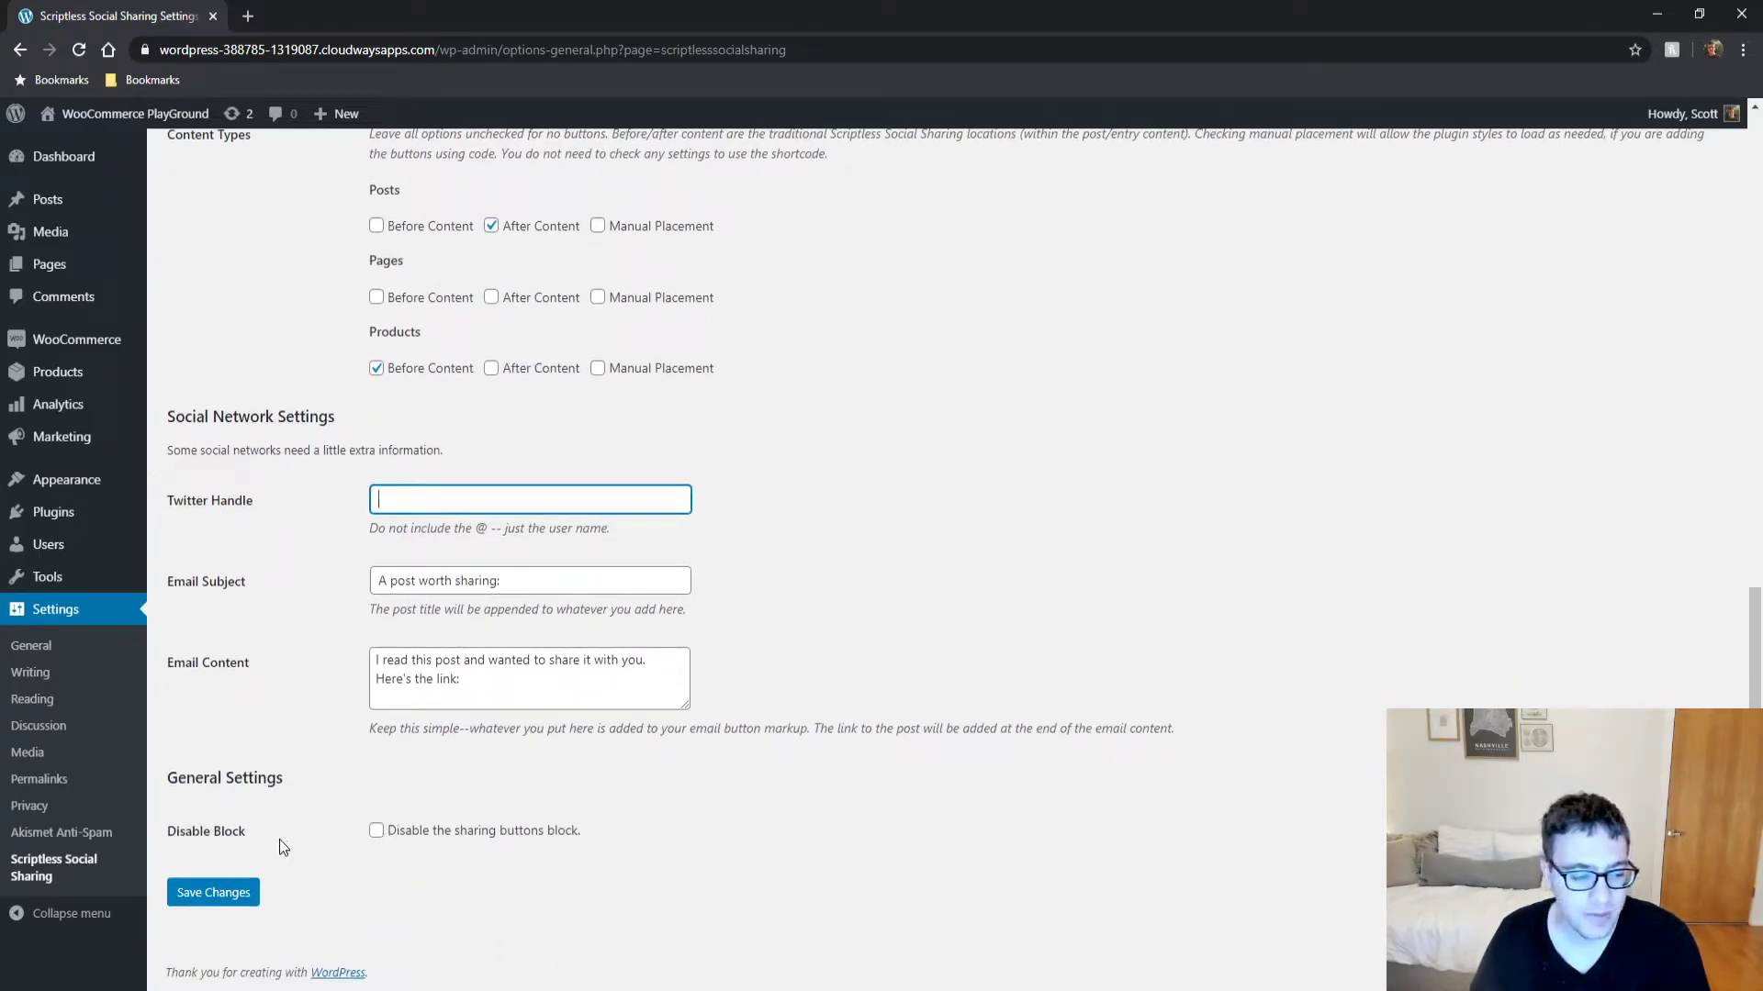
click(212, 895)
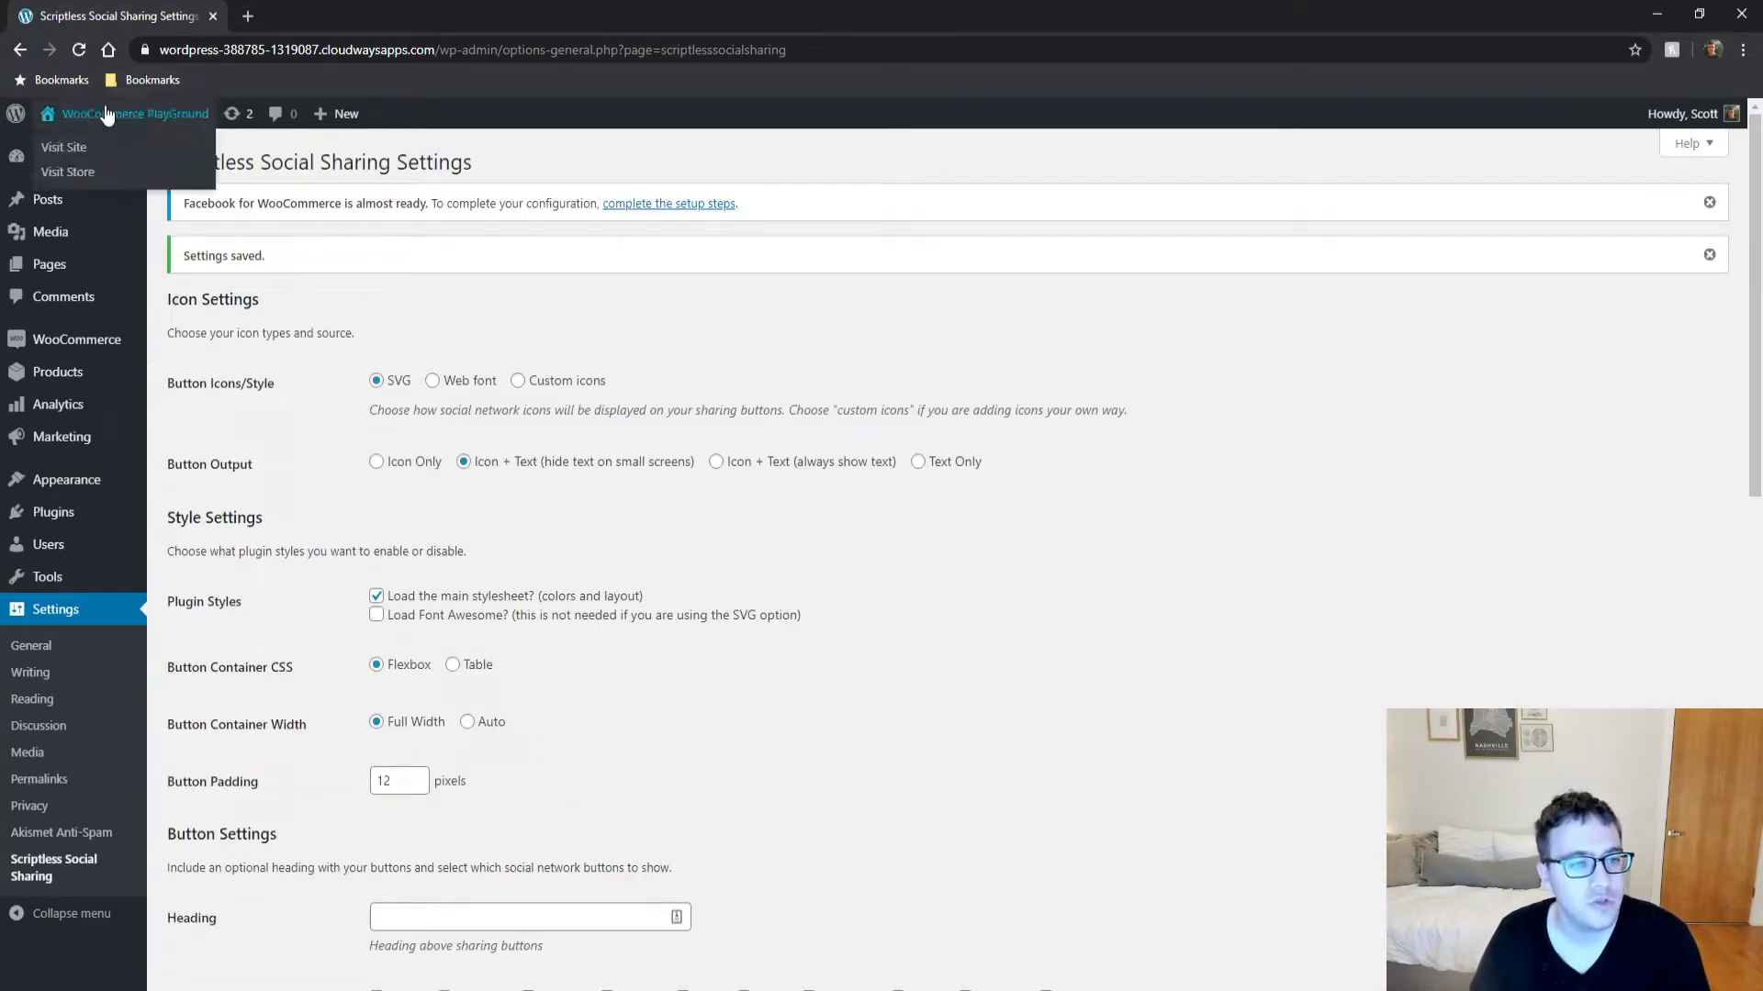
Open the 'How To Remove Social Warfare's Inline CSS' post and bring its share buttons into view.
middle_click(135, 113)
scroll(523, 316, down, 3)
click(338, 9)
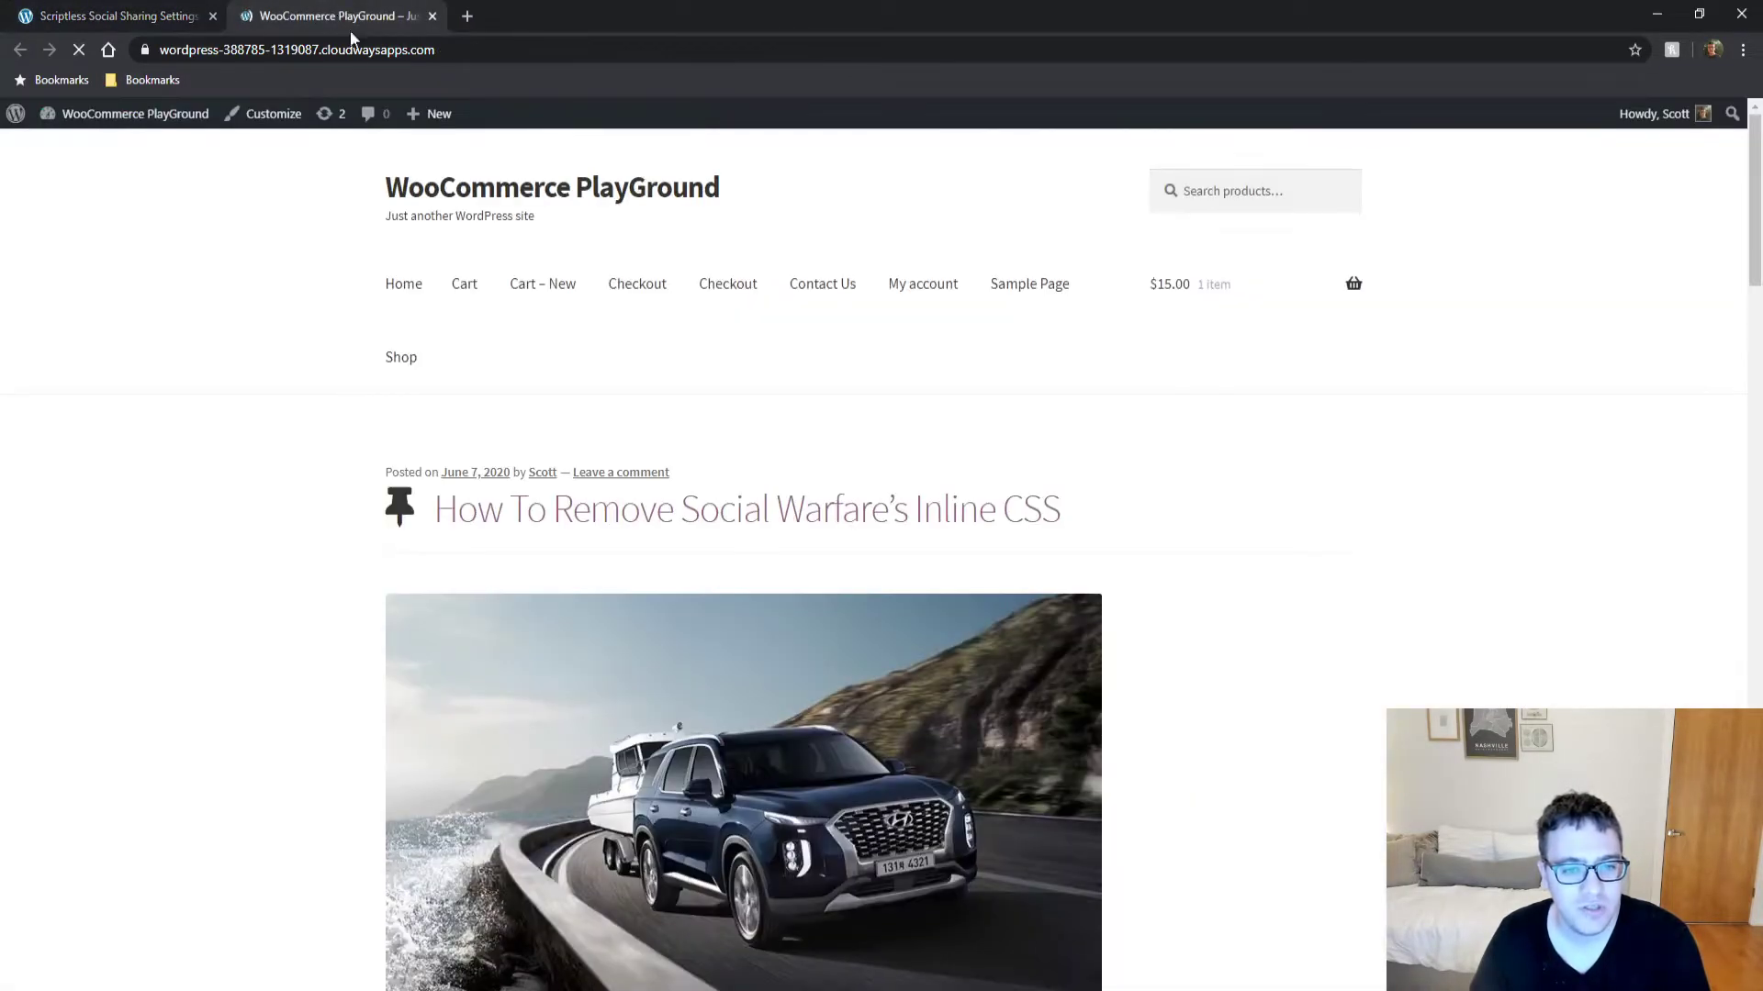
click(814, 511)
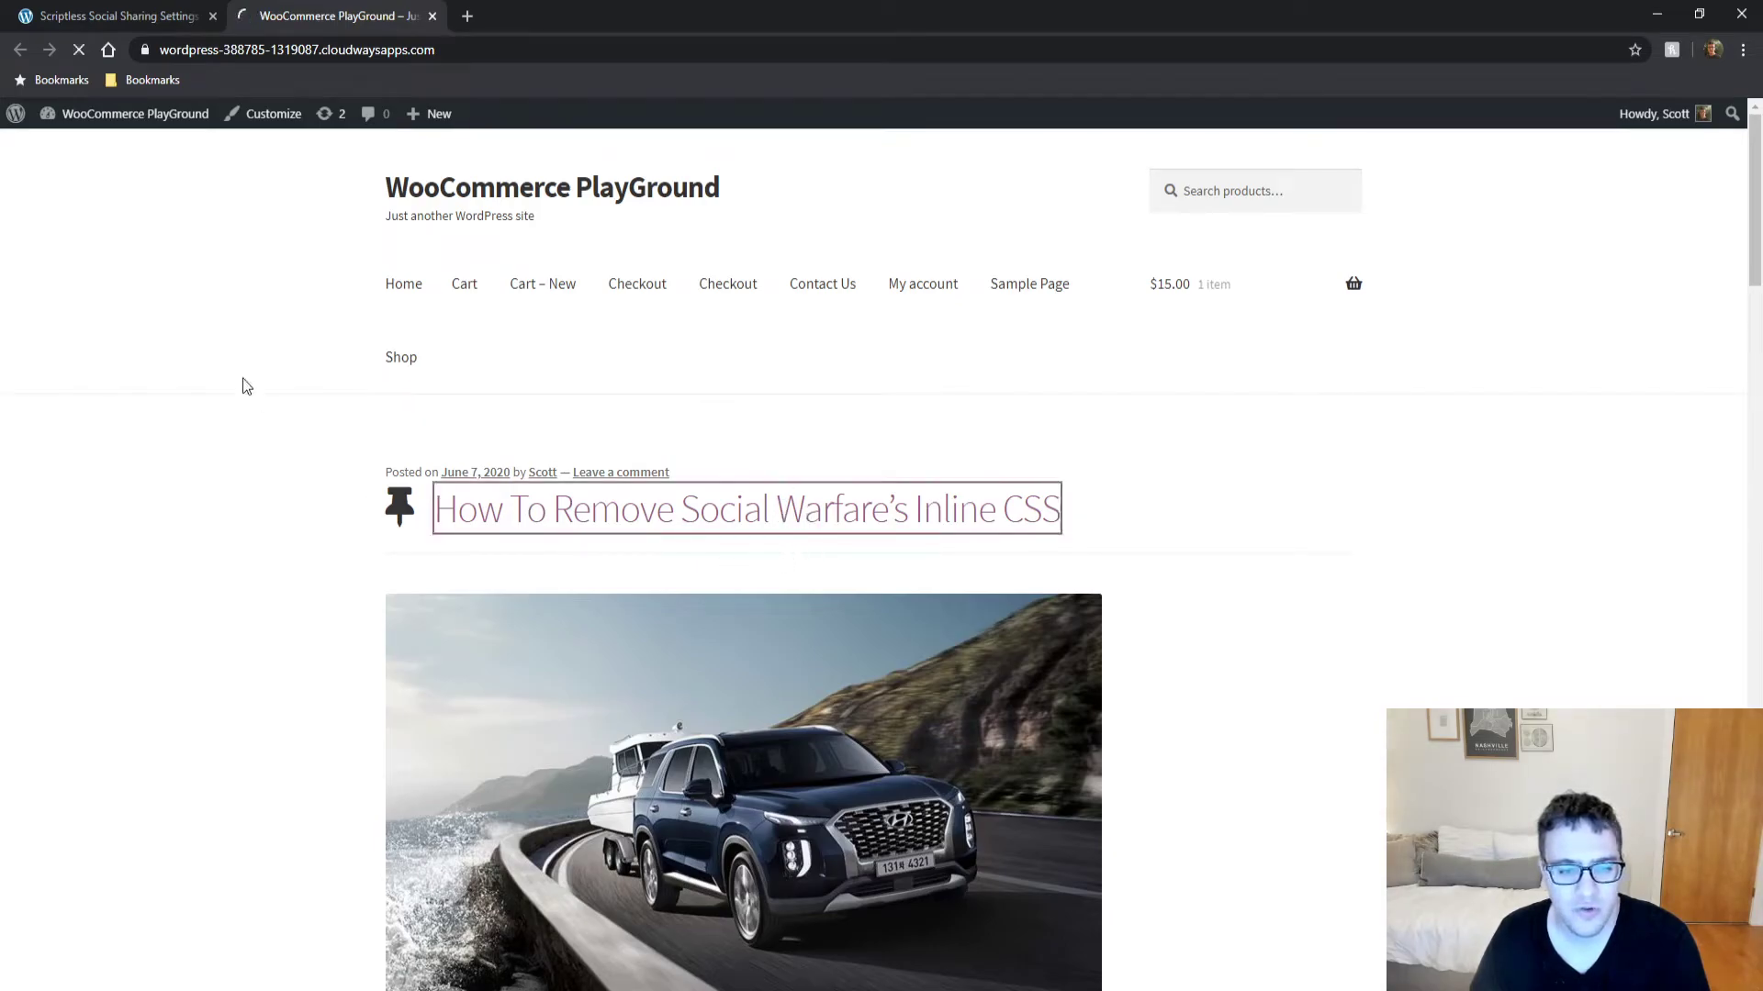
middle_click(180, 378)
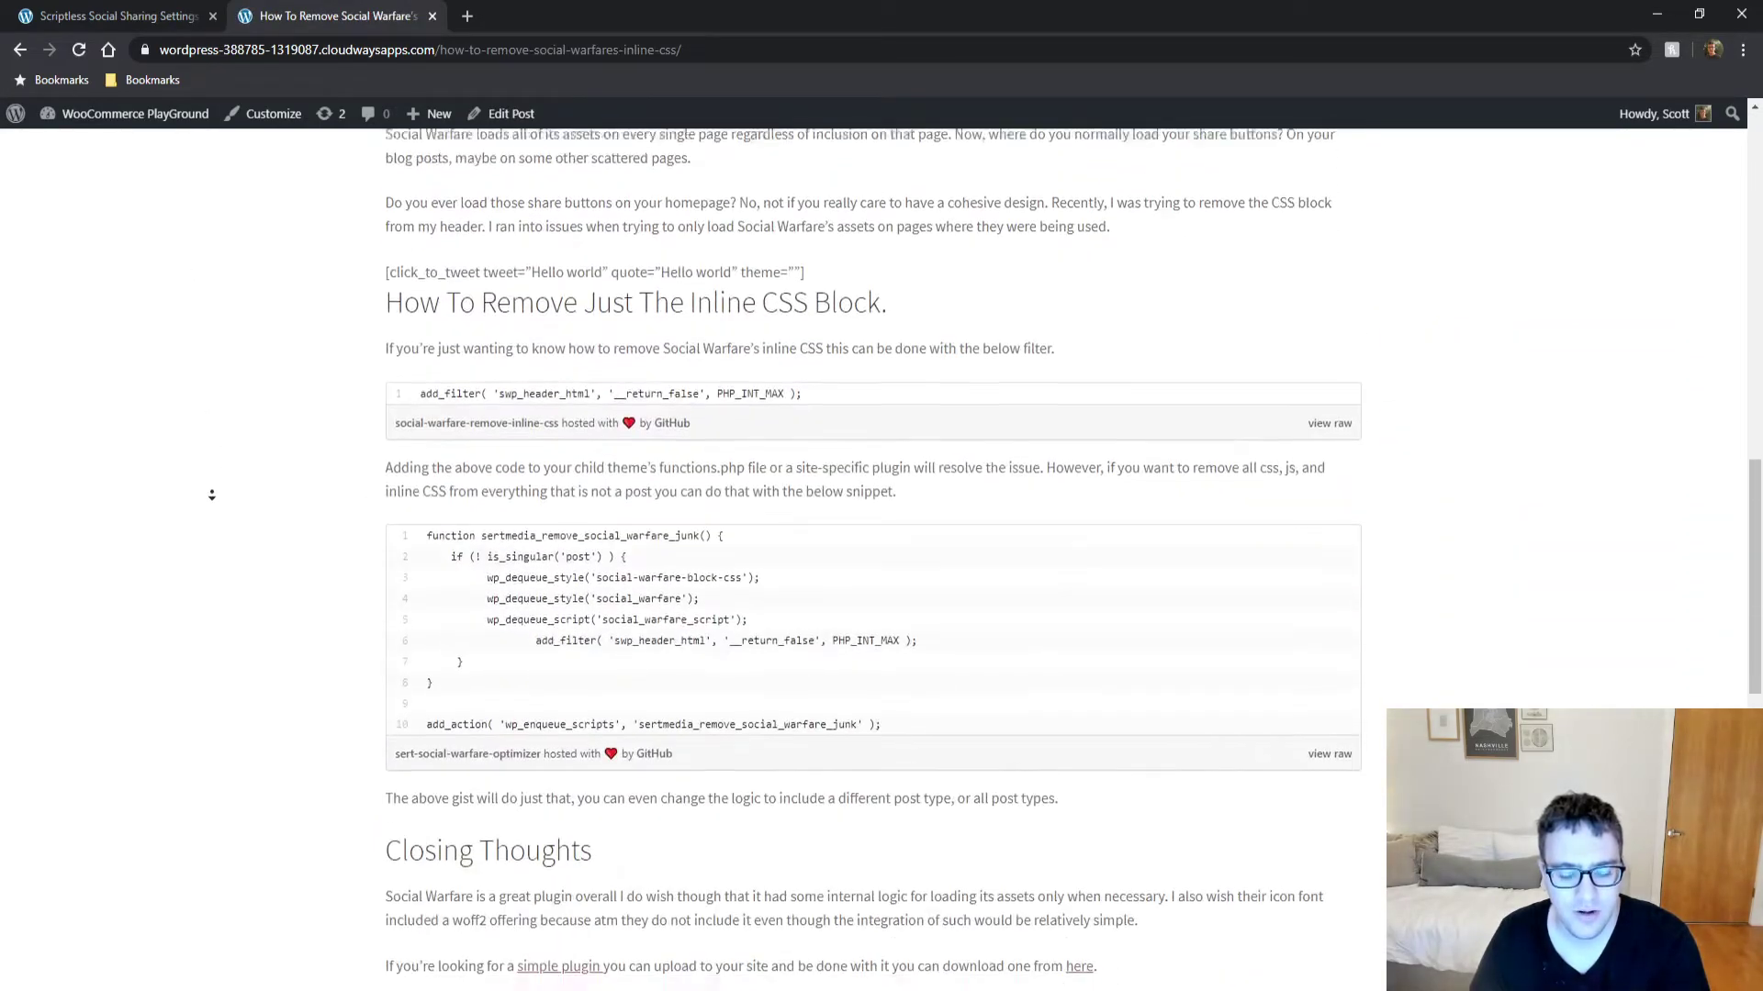
middle_click(220, 393)
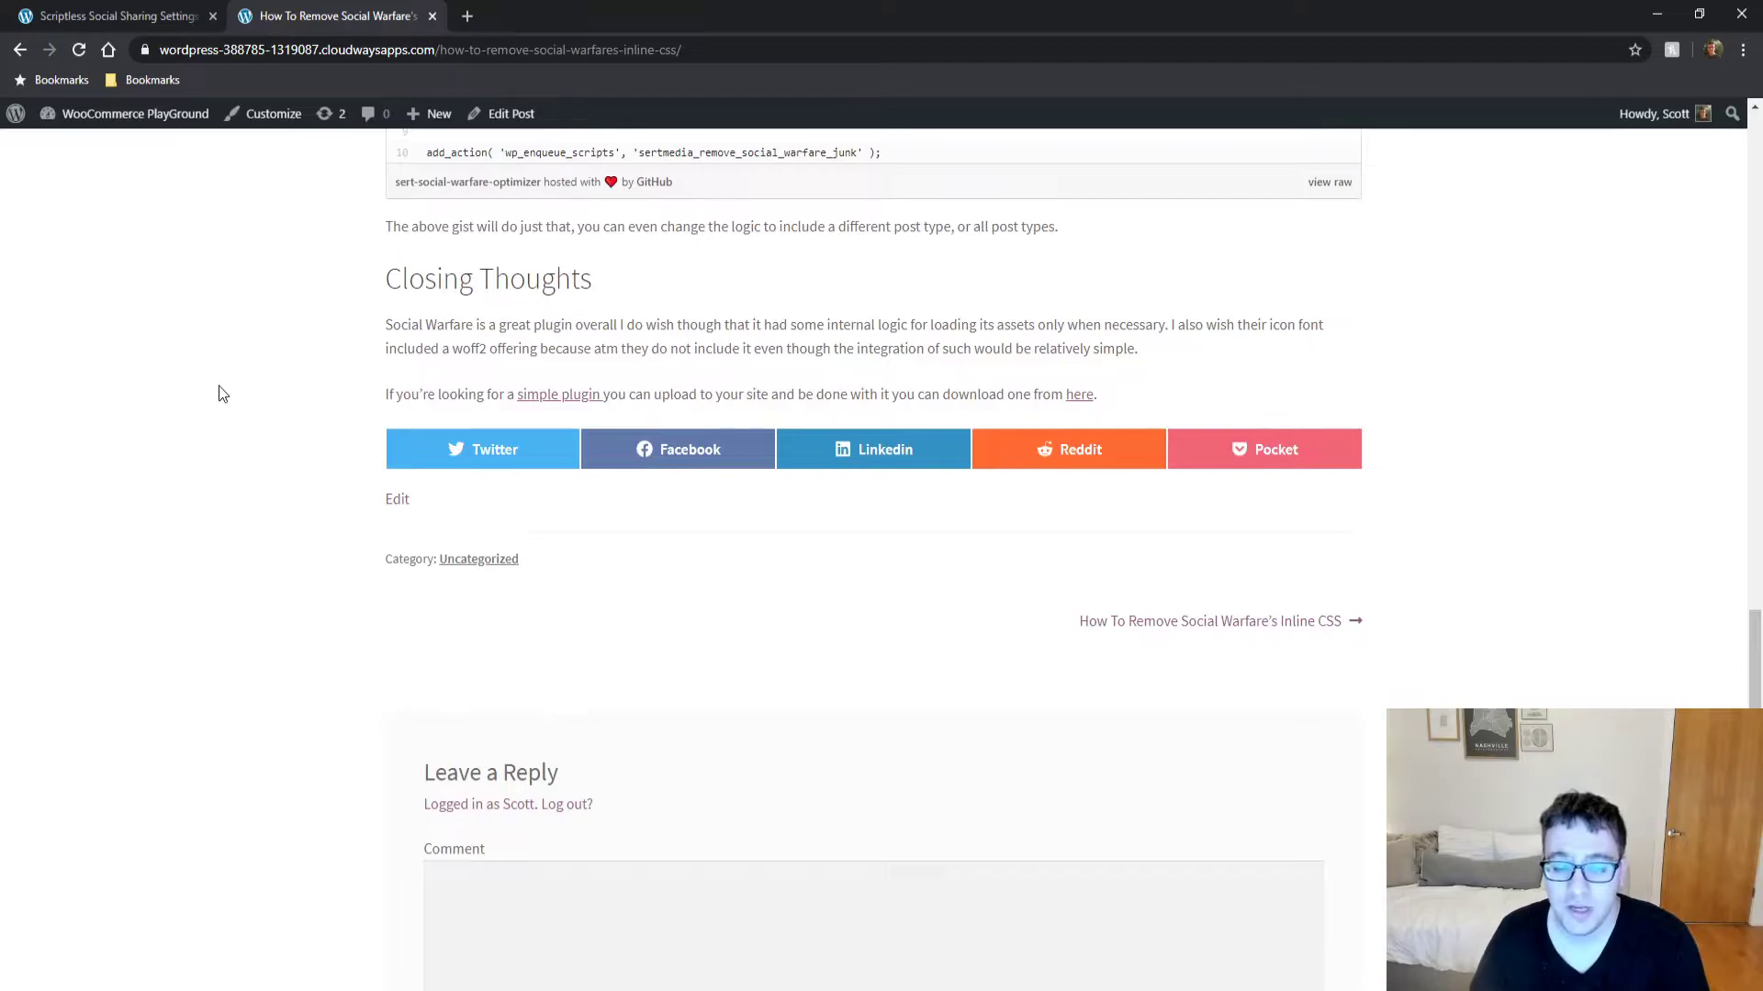
Save the sharing settings, then reload the post to show Facebook first and Twitter second.
click(158, 14)
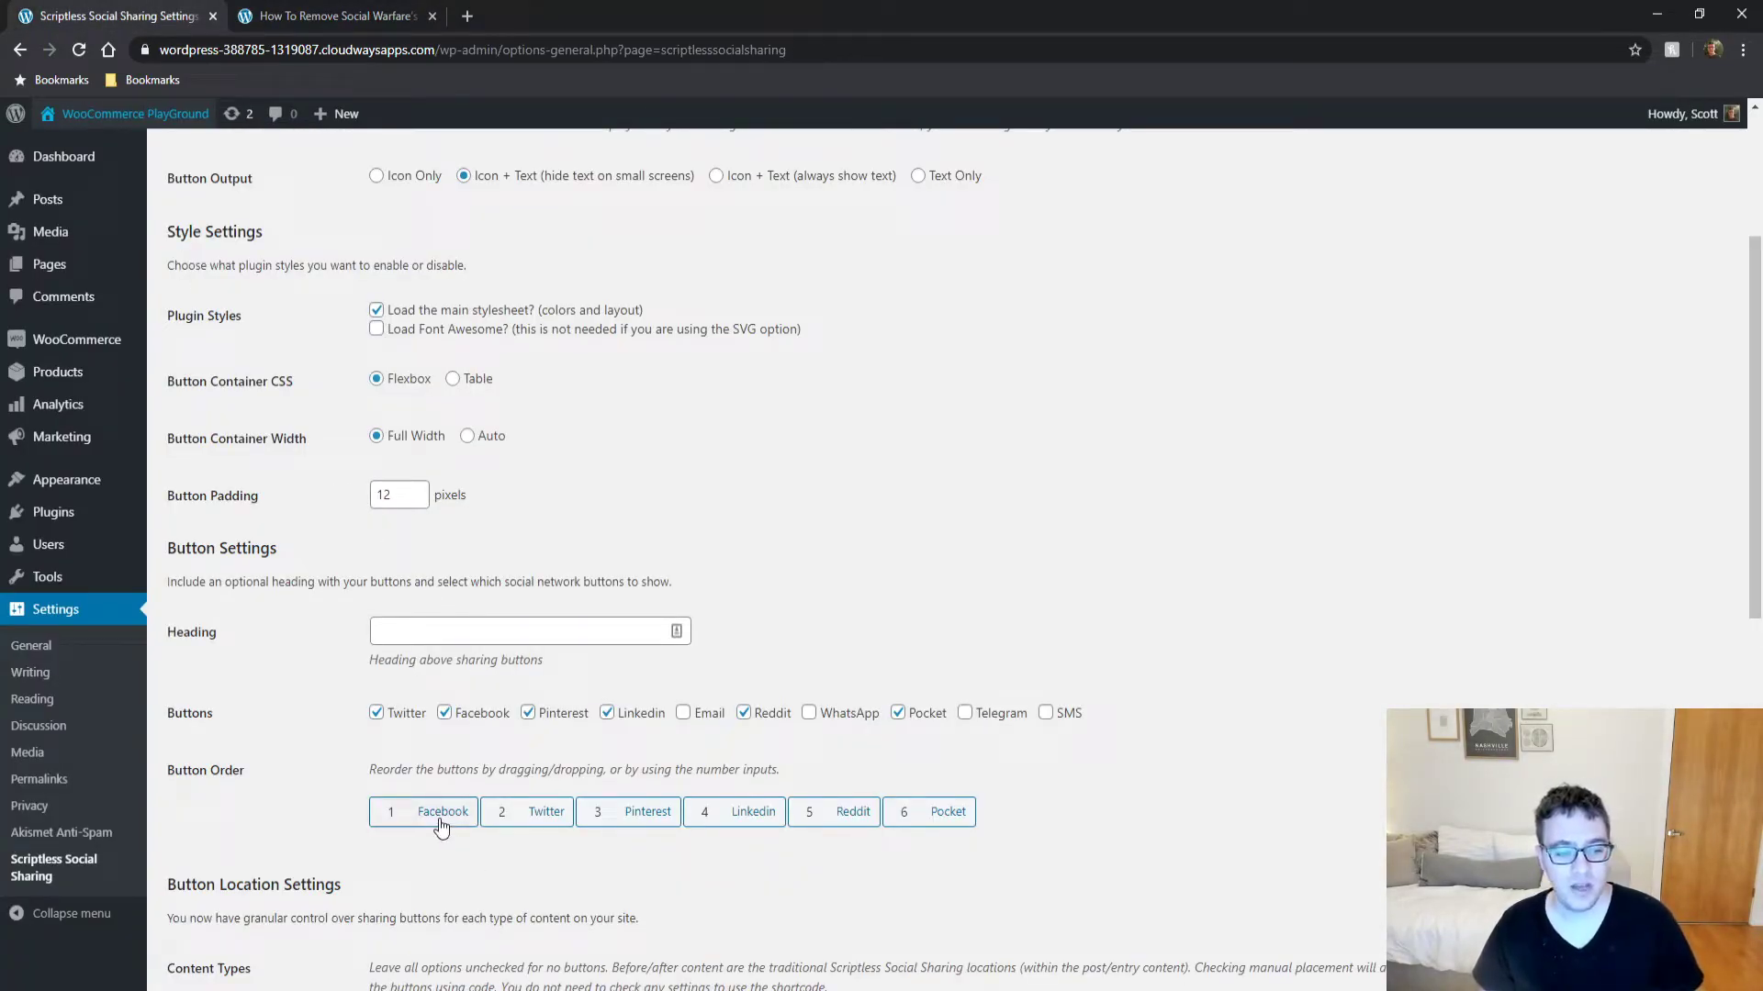
click(331, 16)
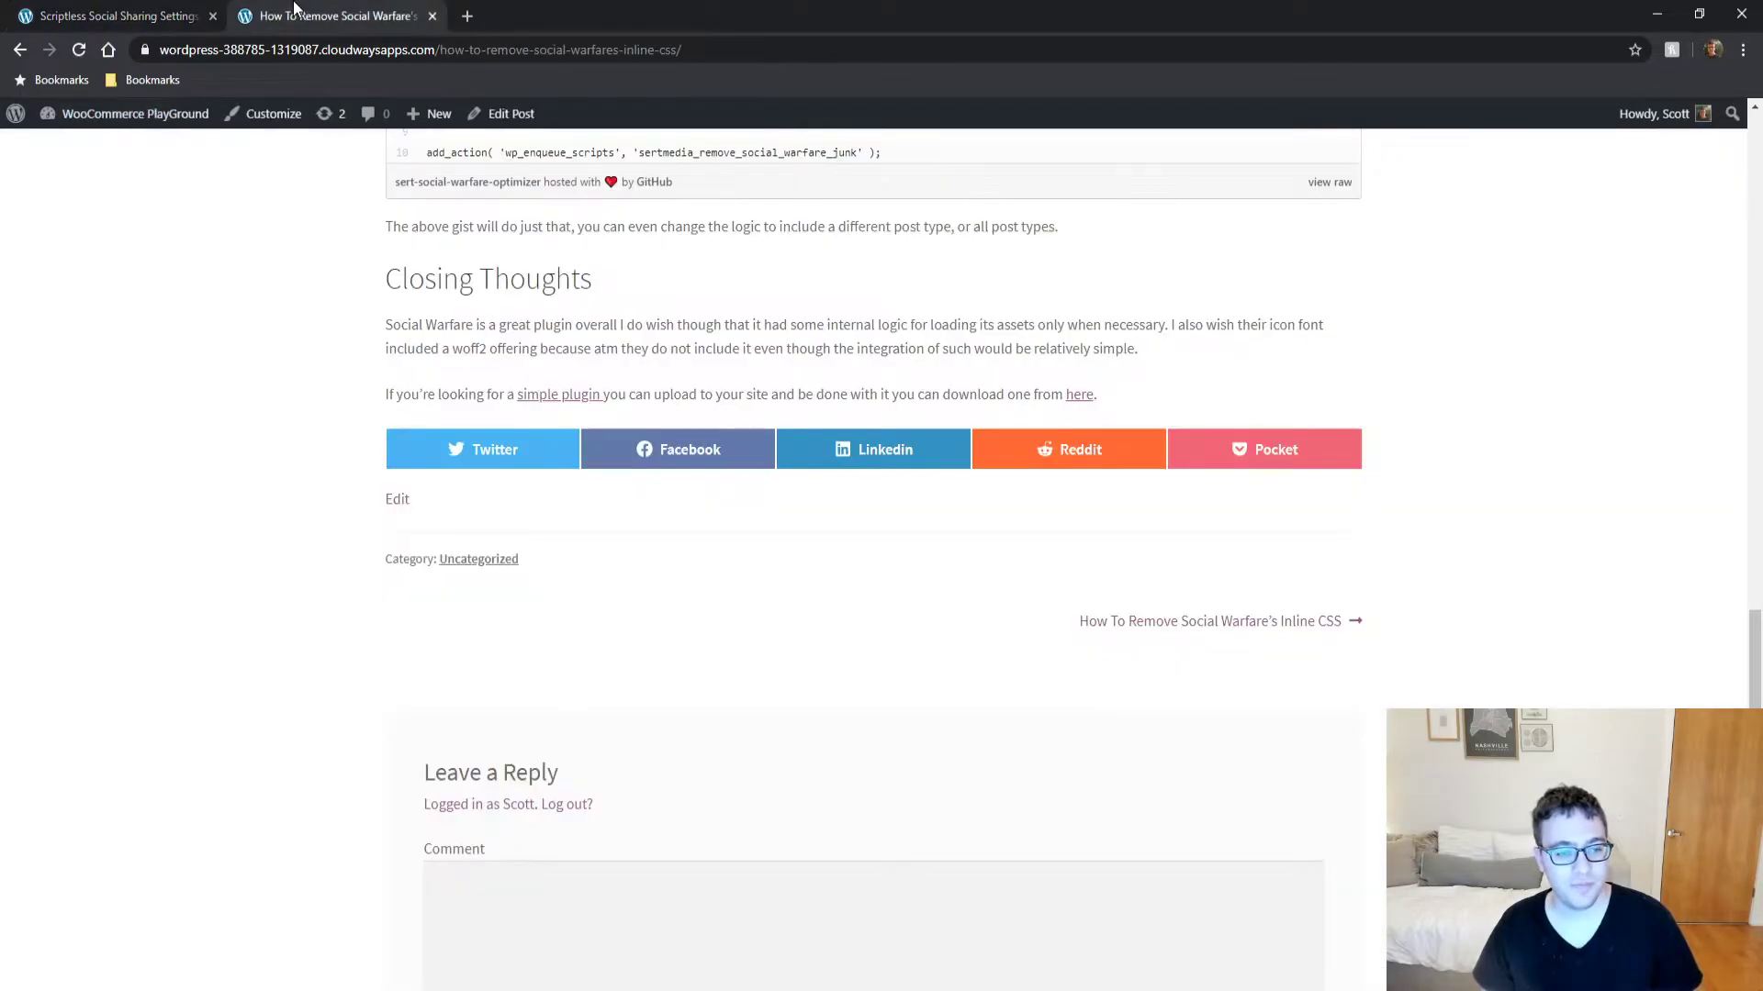
click(128, 16)
scroll(304, 880, down, 1)
scroll(304, 880, down, 3)
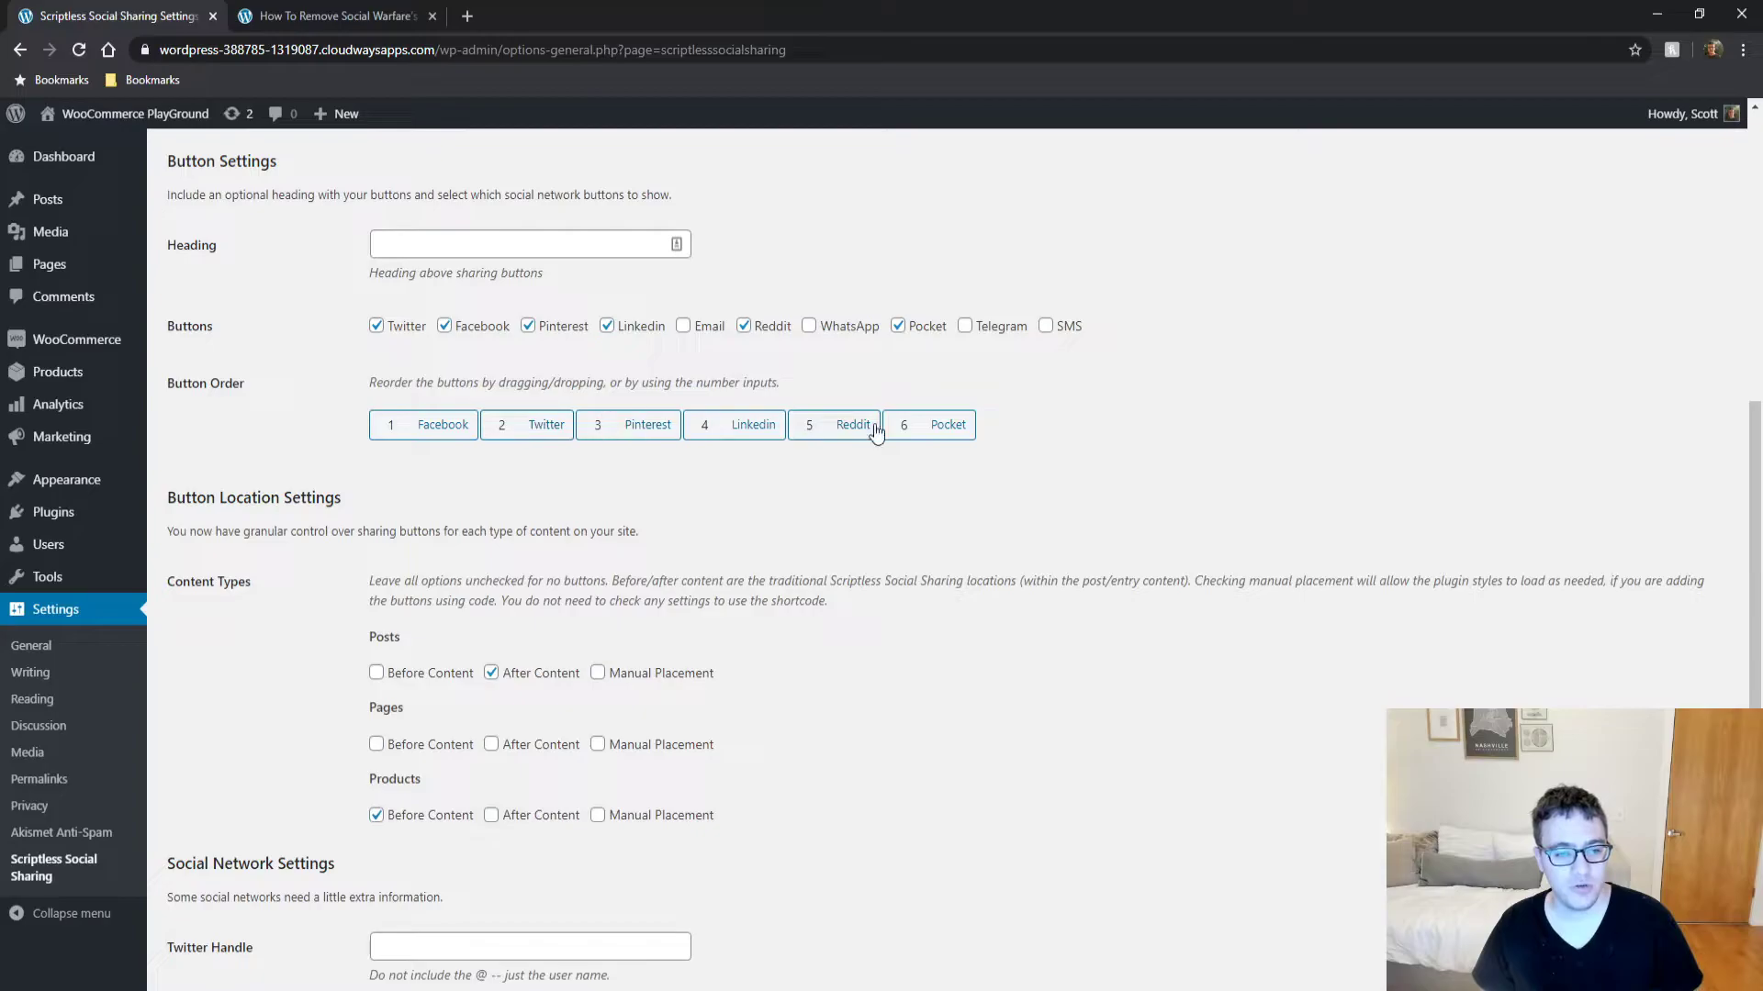
scroll(260, 873, down, 5)
click(229, 890)
click(404, 16)
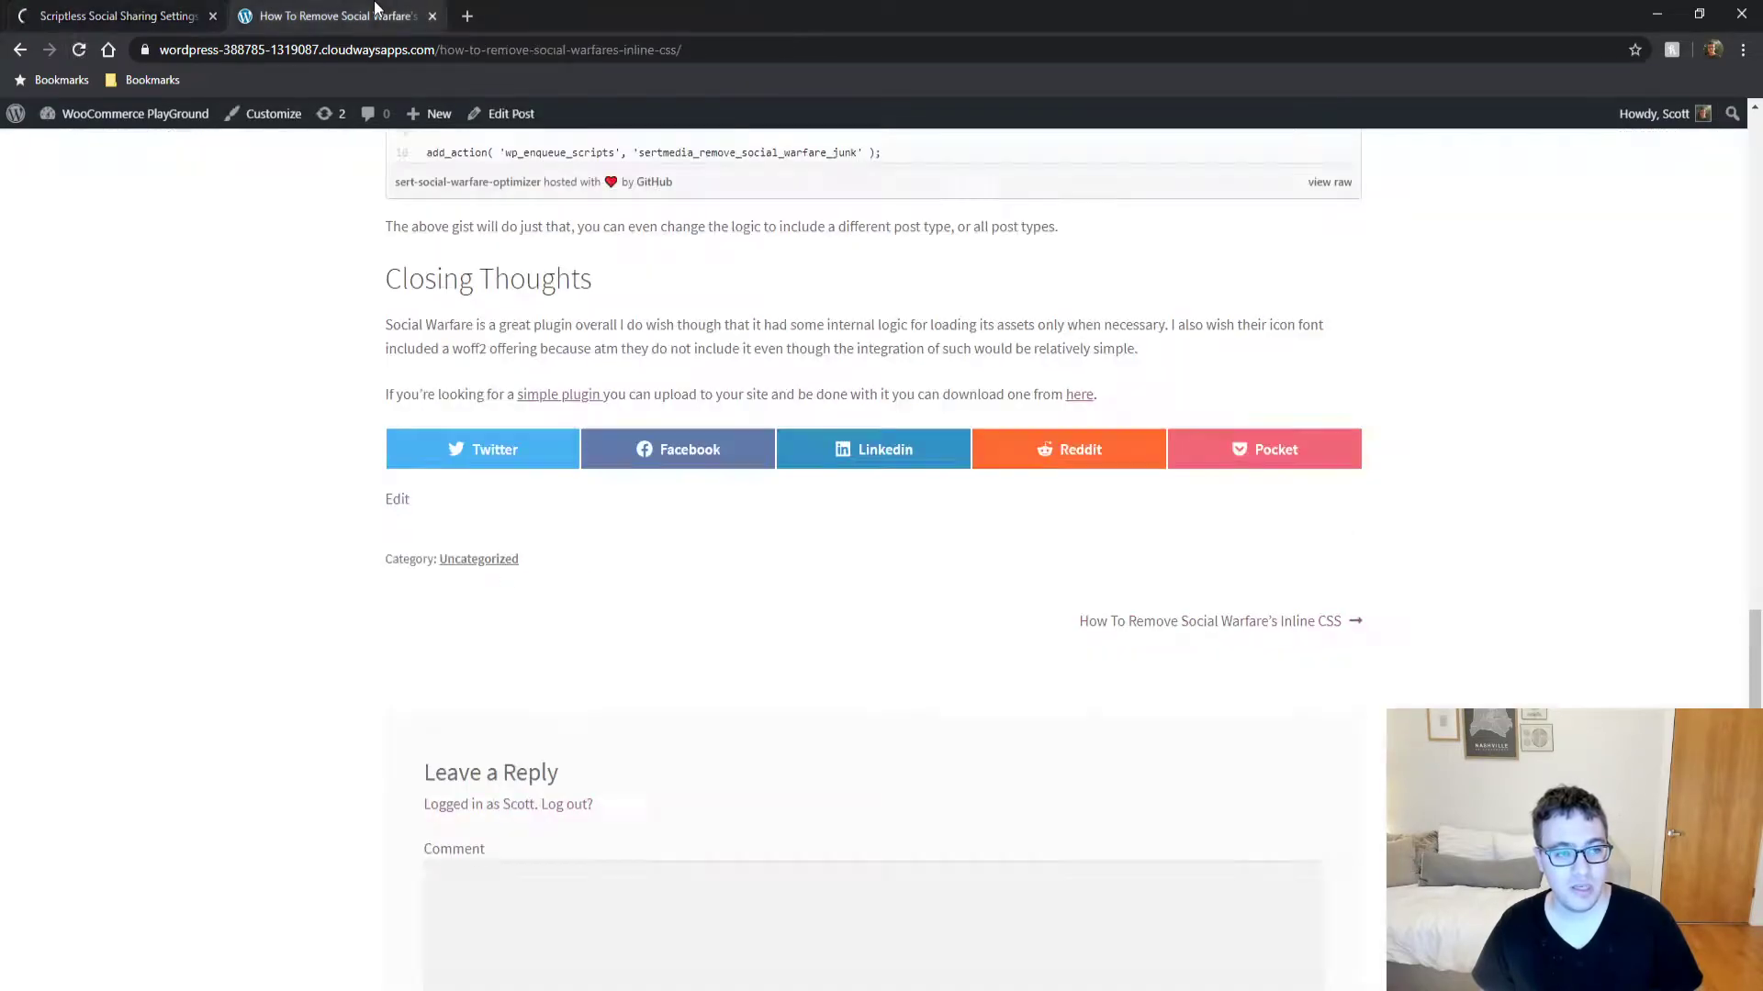
key(F5)
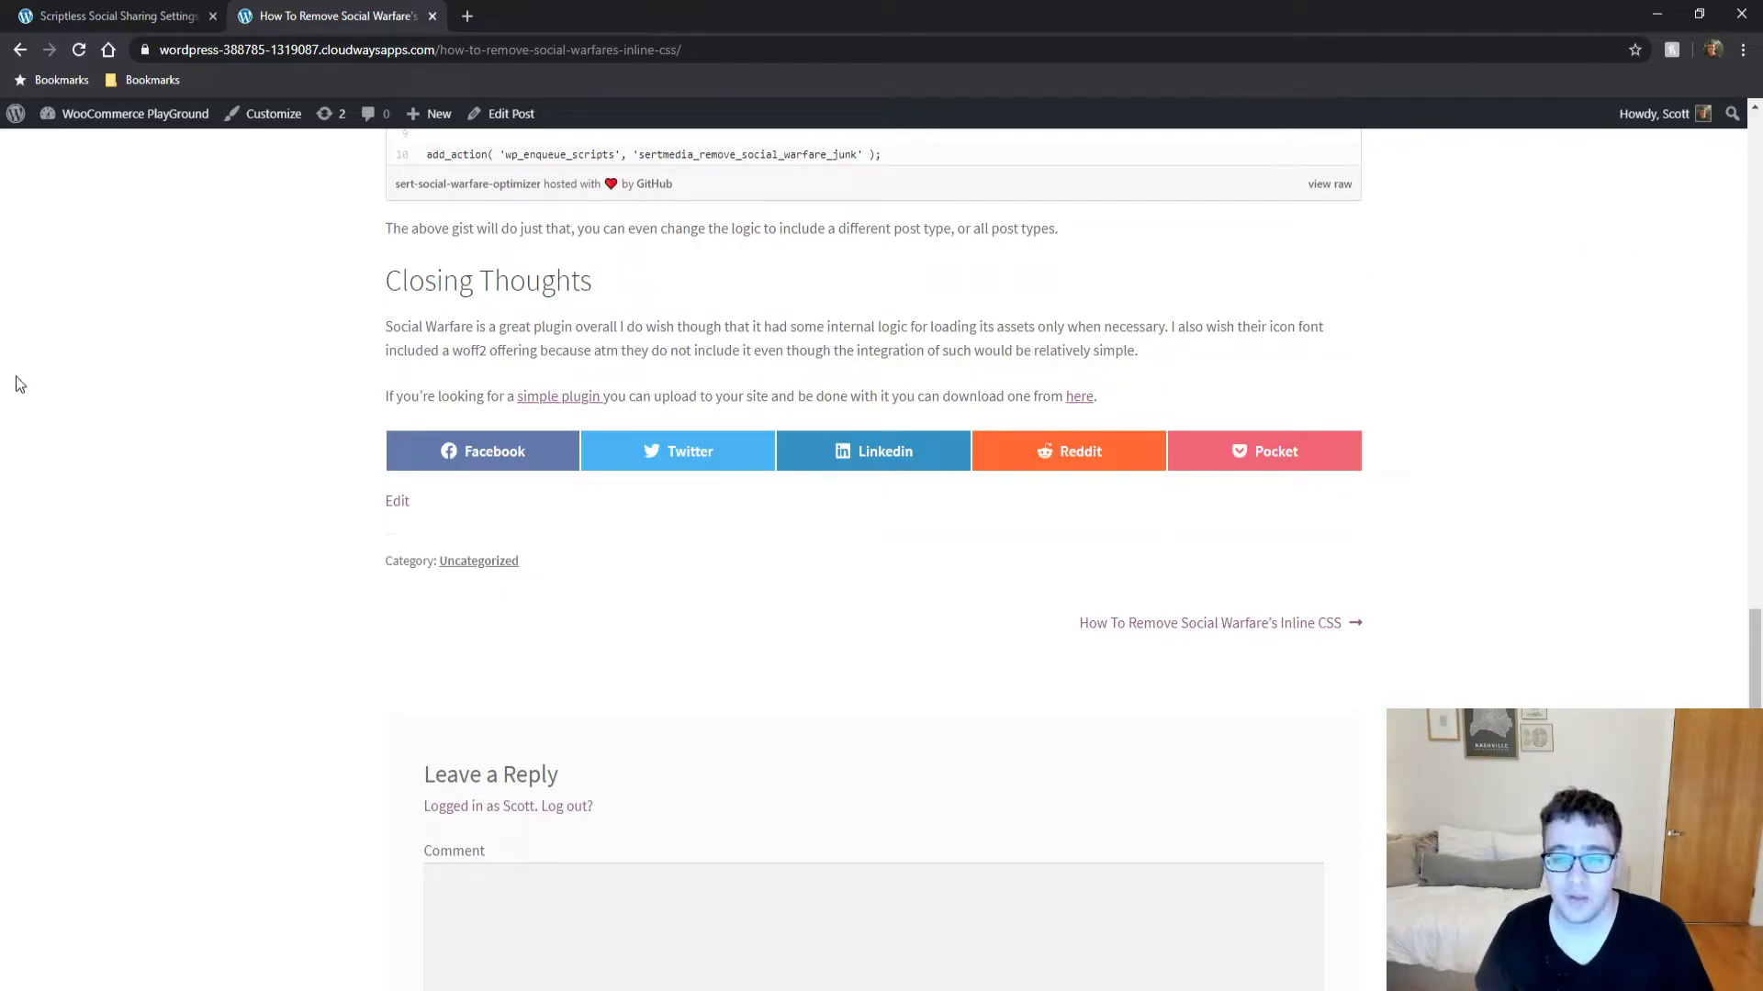
key(ctrl+shift+i)
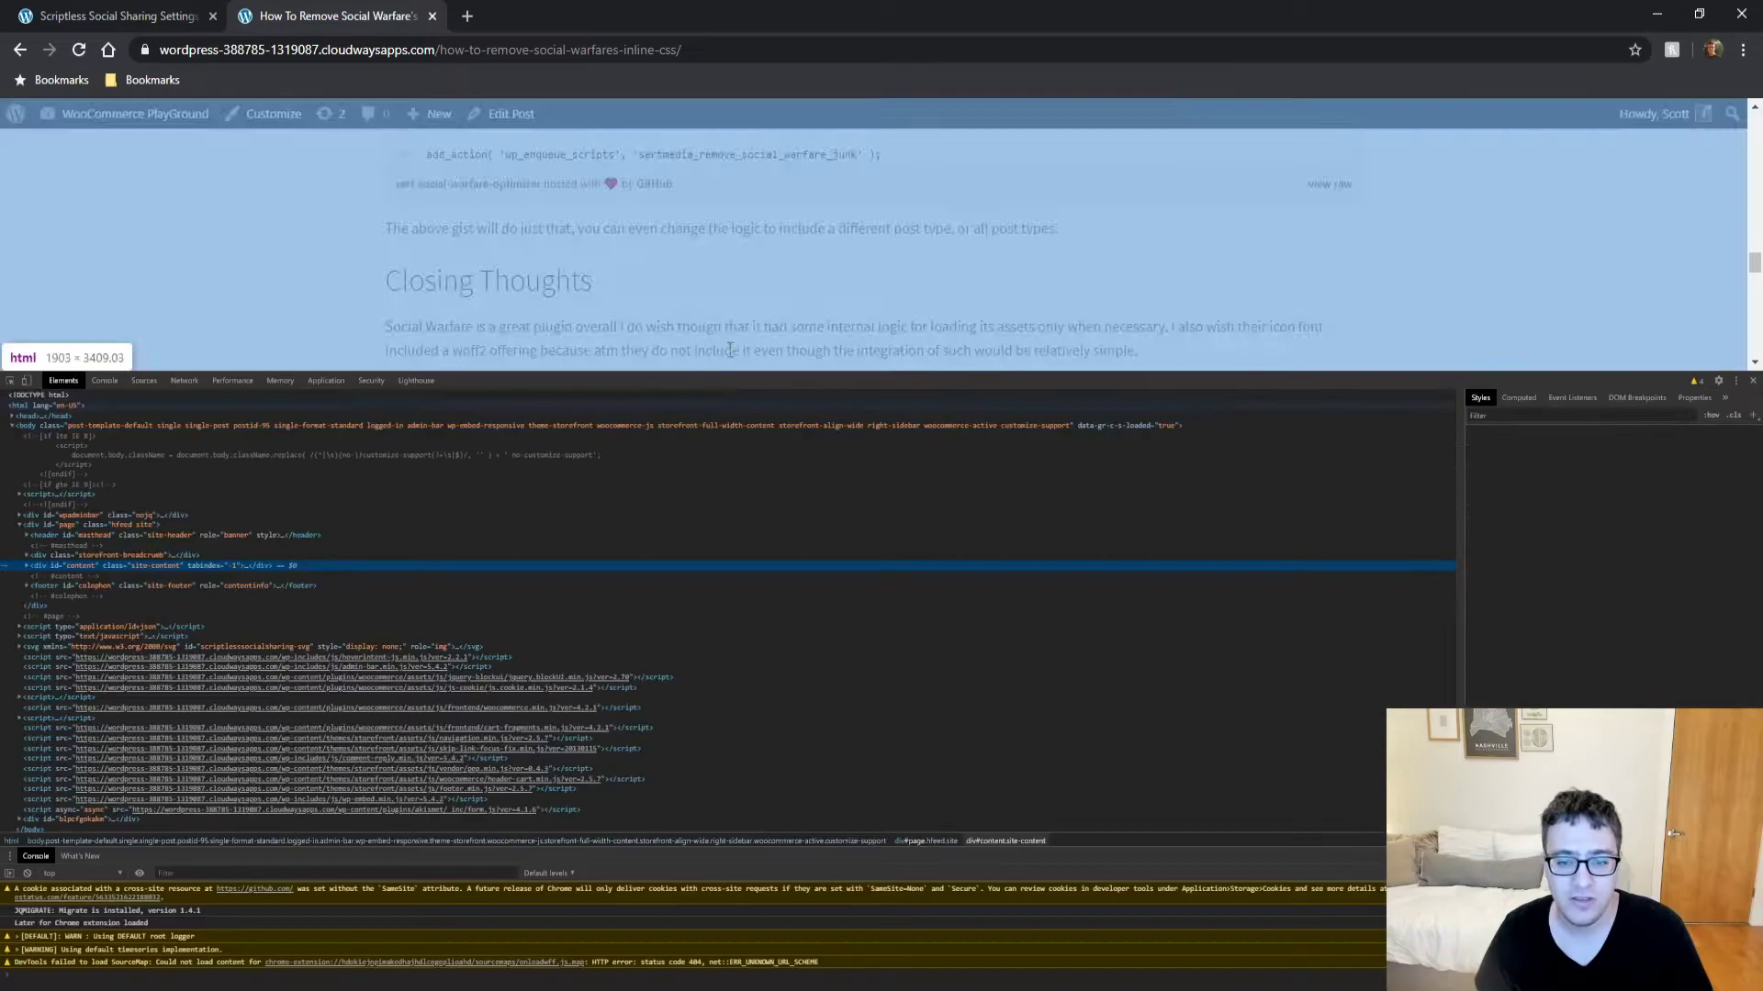
drag(889, 372, 37, 779)
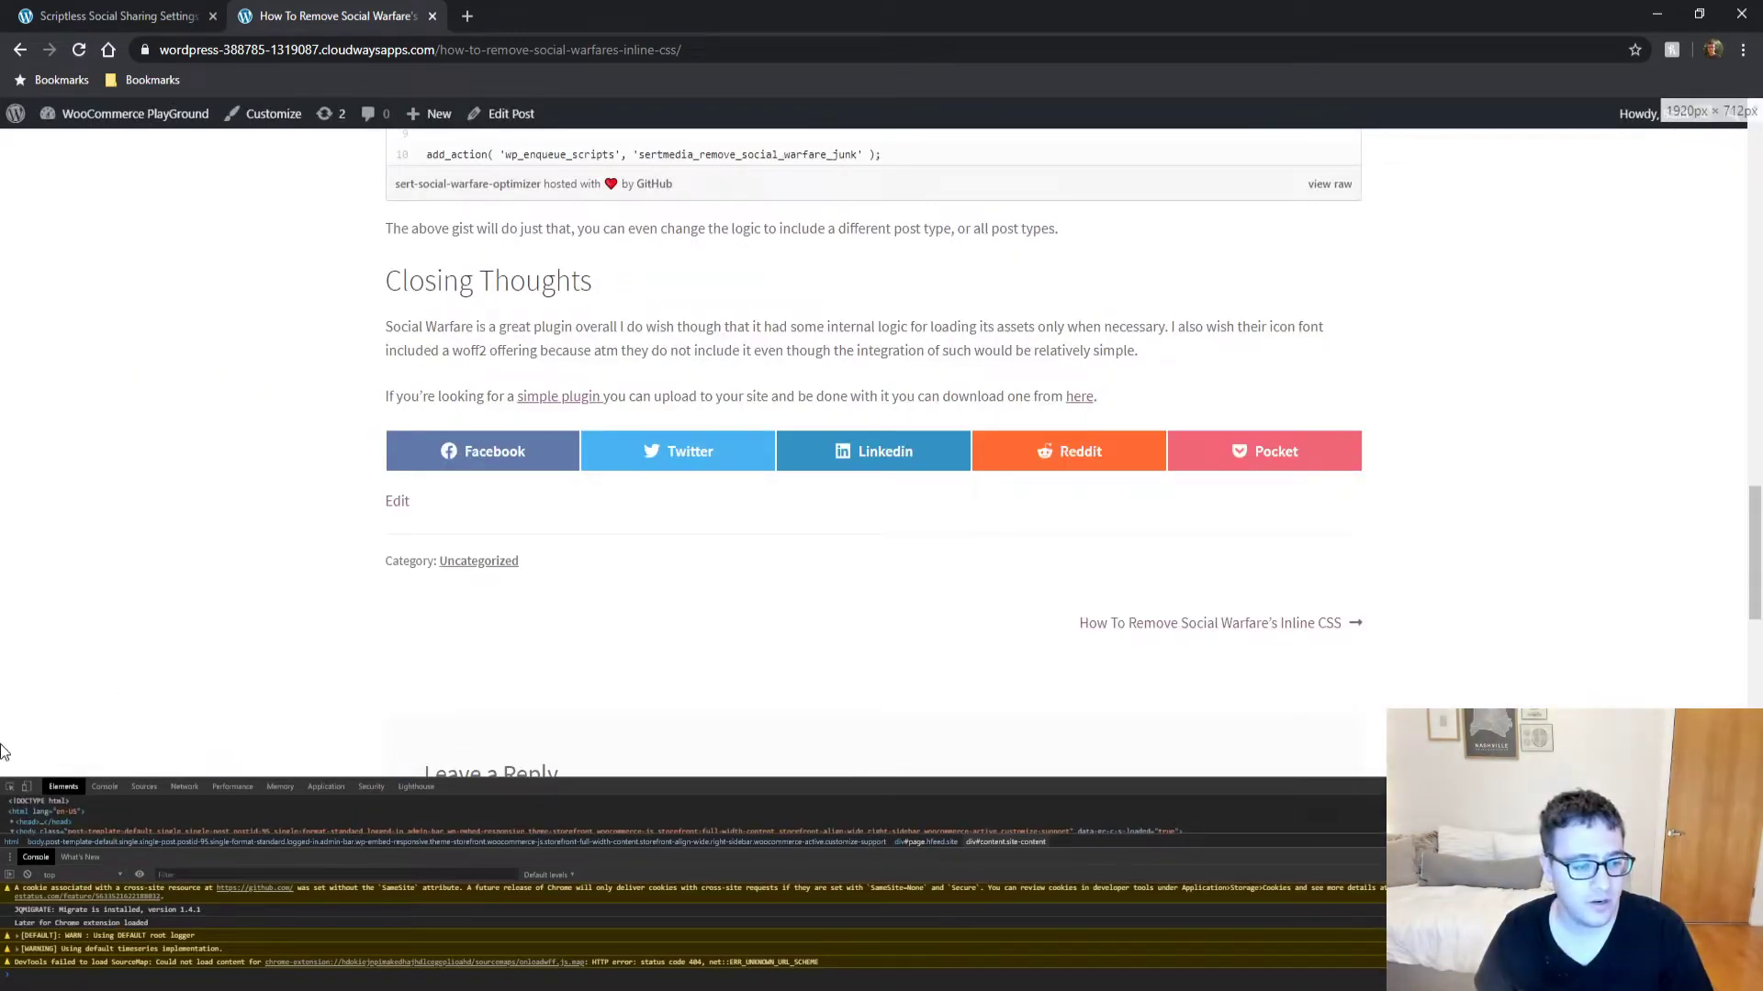
click(26, 786)
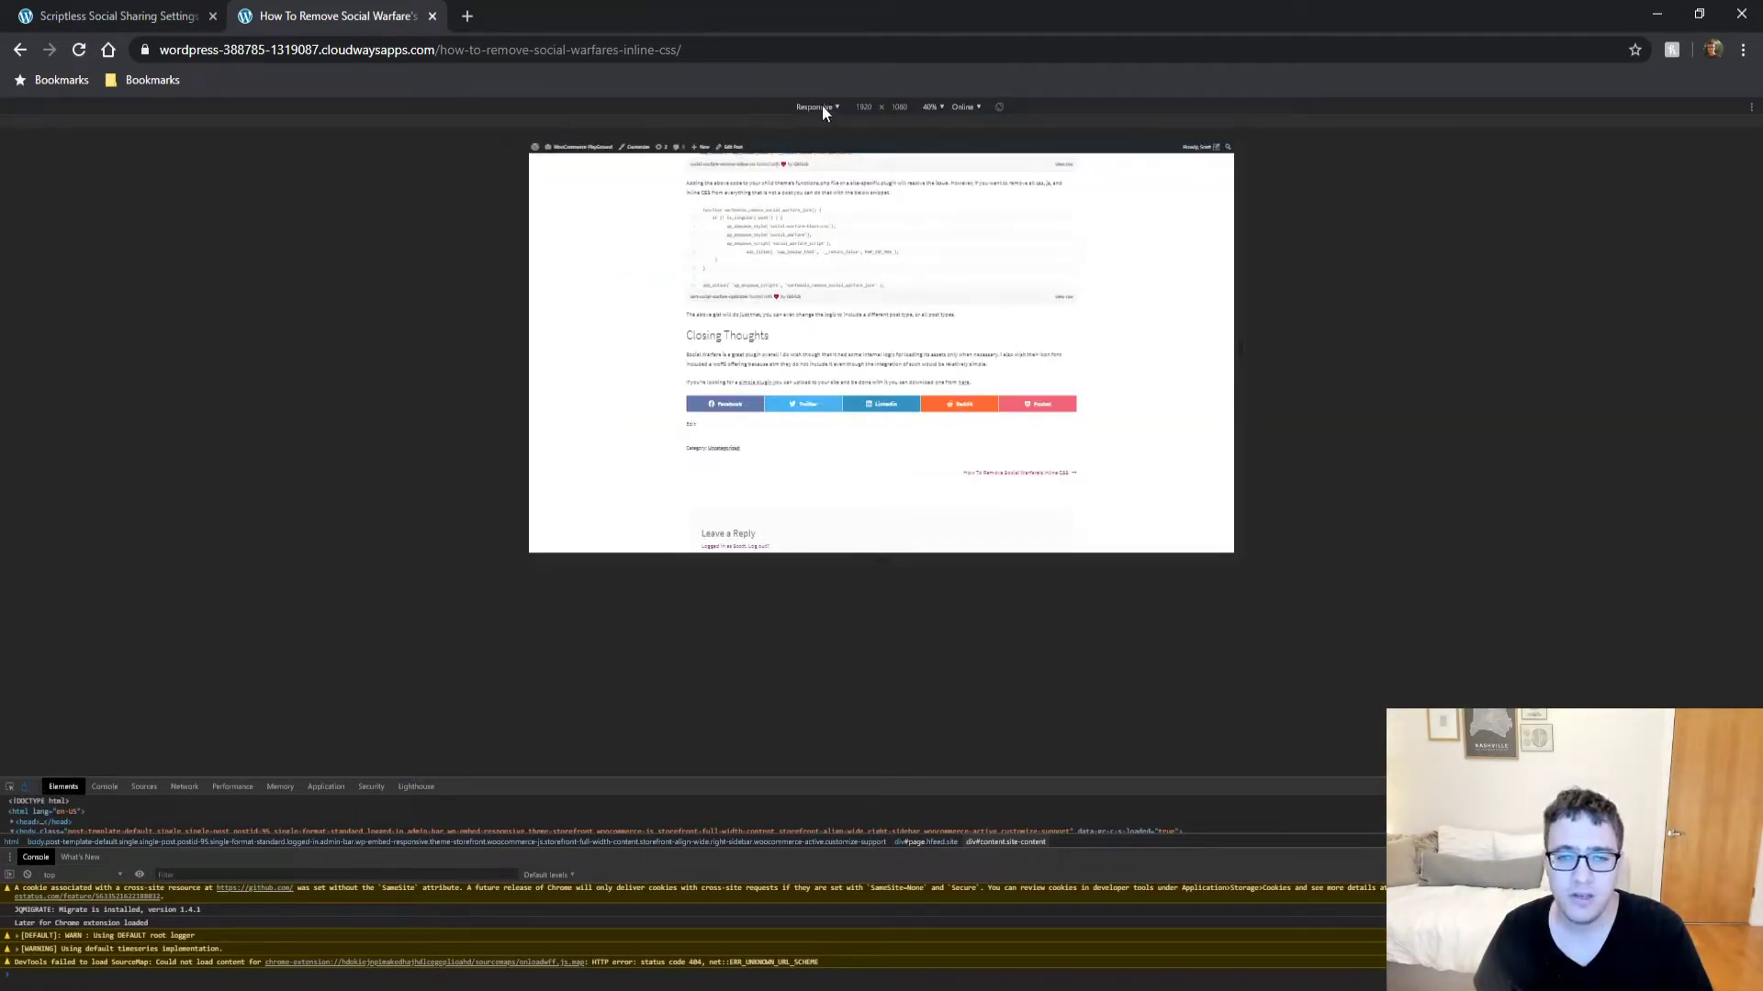
scroll(929, 371, down, 5)
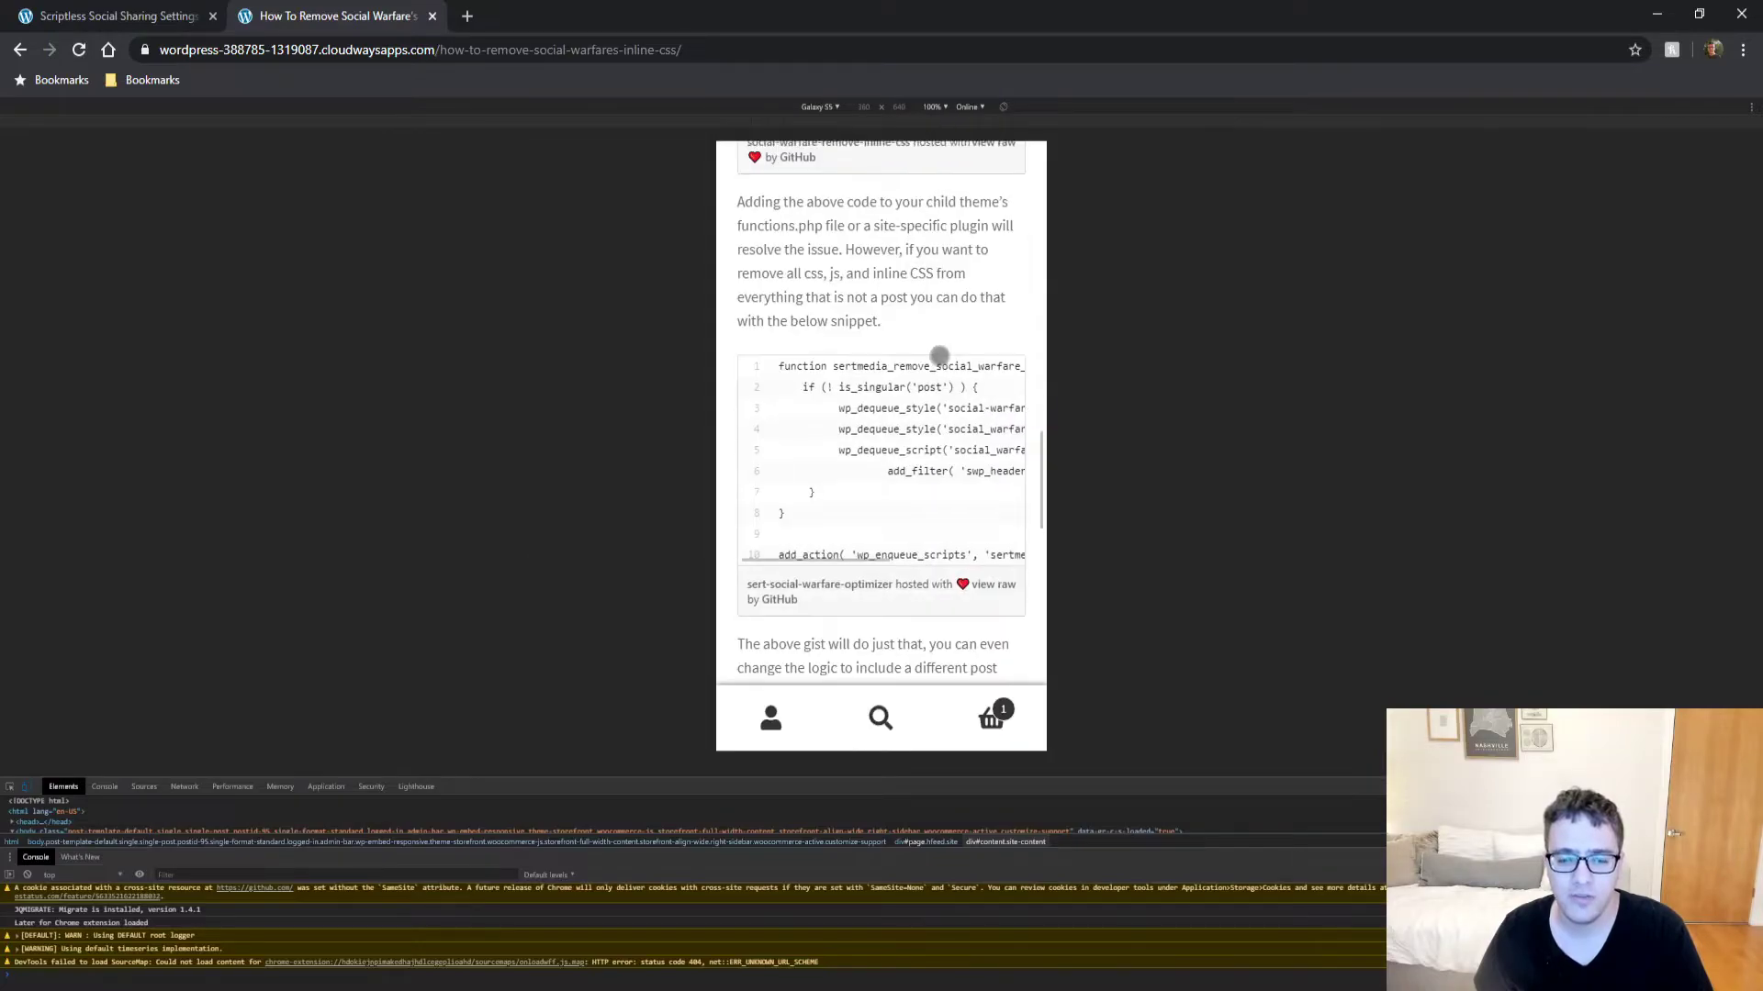
scroll(930, 372, down, 3)
scroll(925, 377, up, 2)
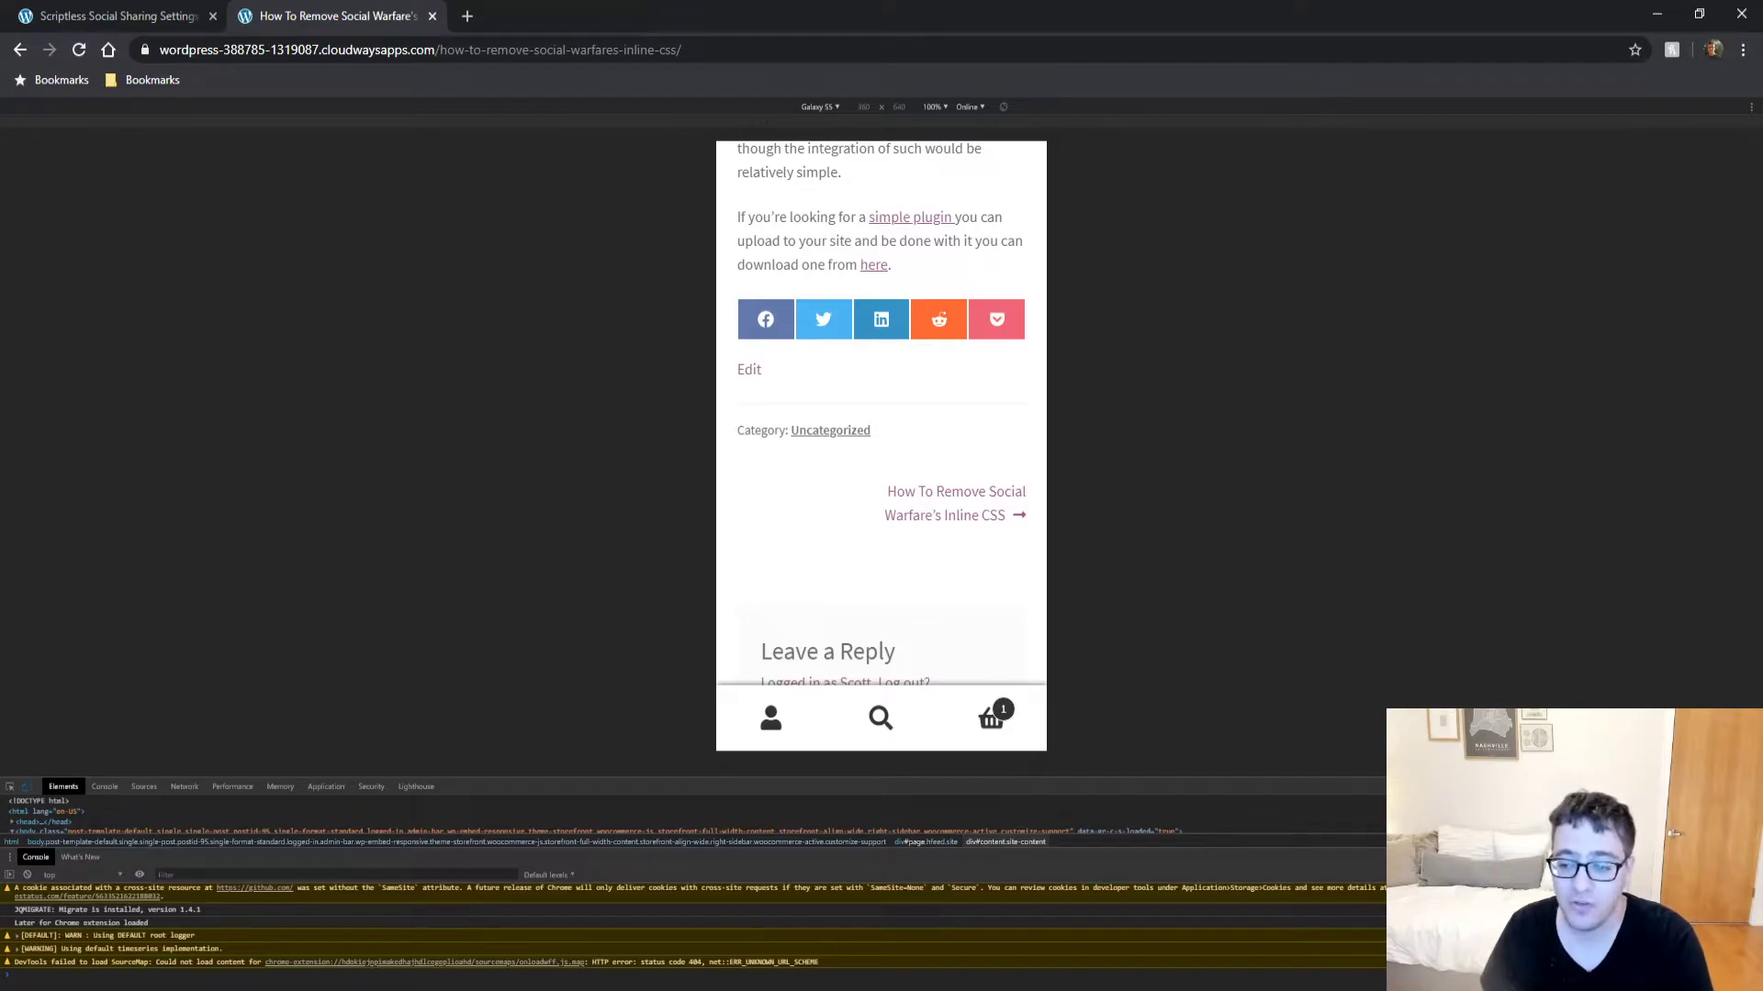
key(F12)
scroll(31, 437, up, 15)
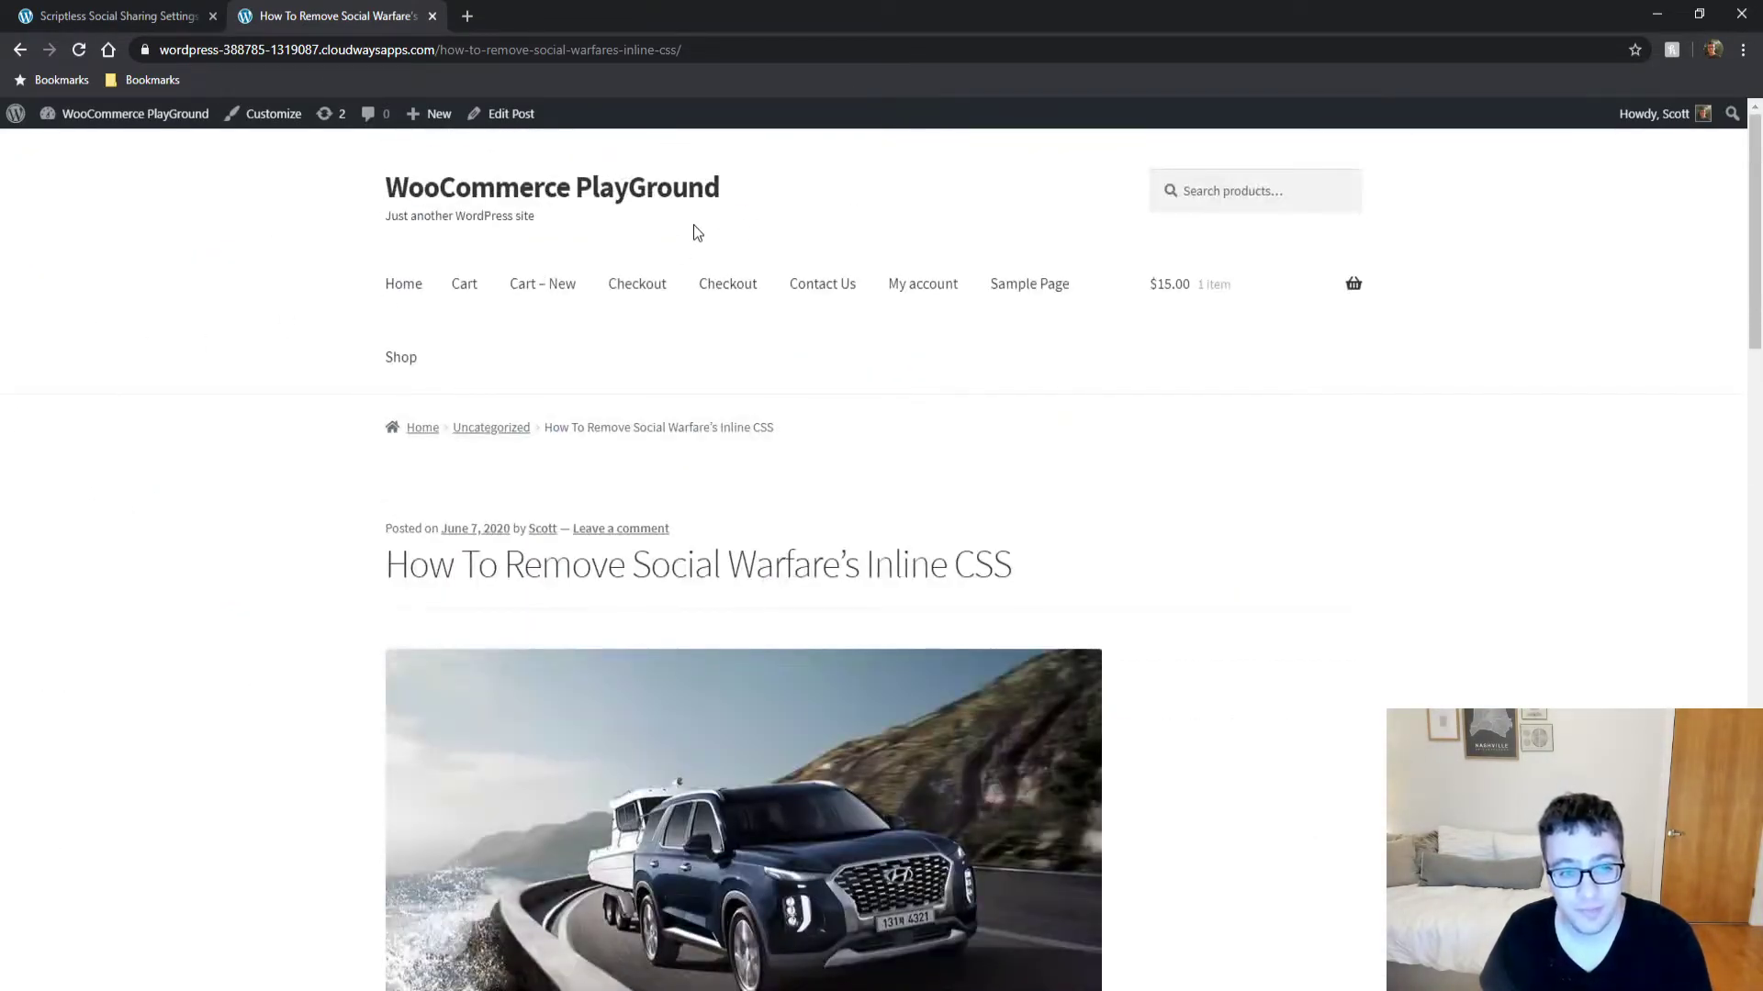
Open the Album product from the Shop, check its share buttons above the description, then return to settings.
click(398, 362)
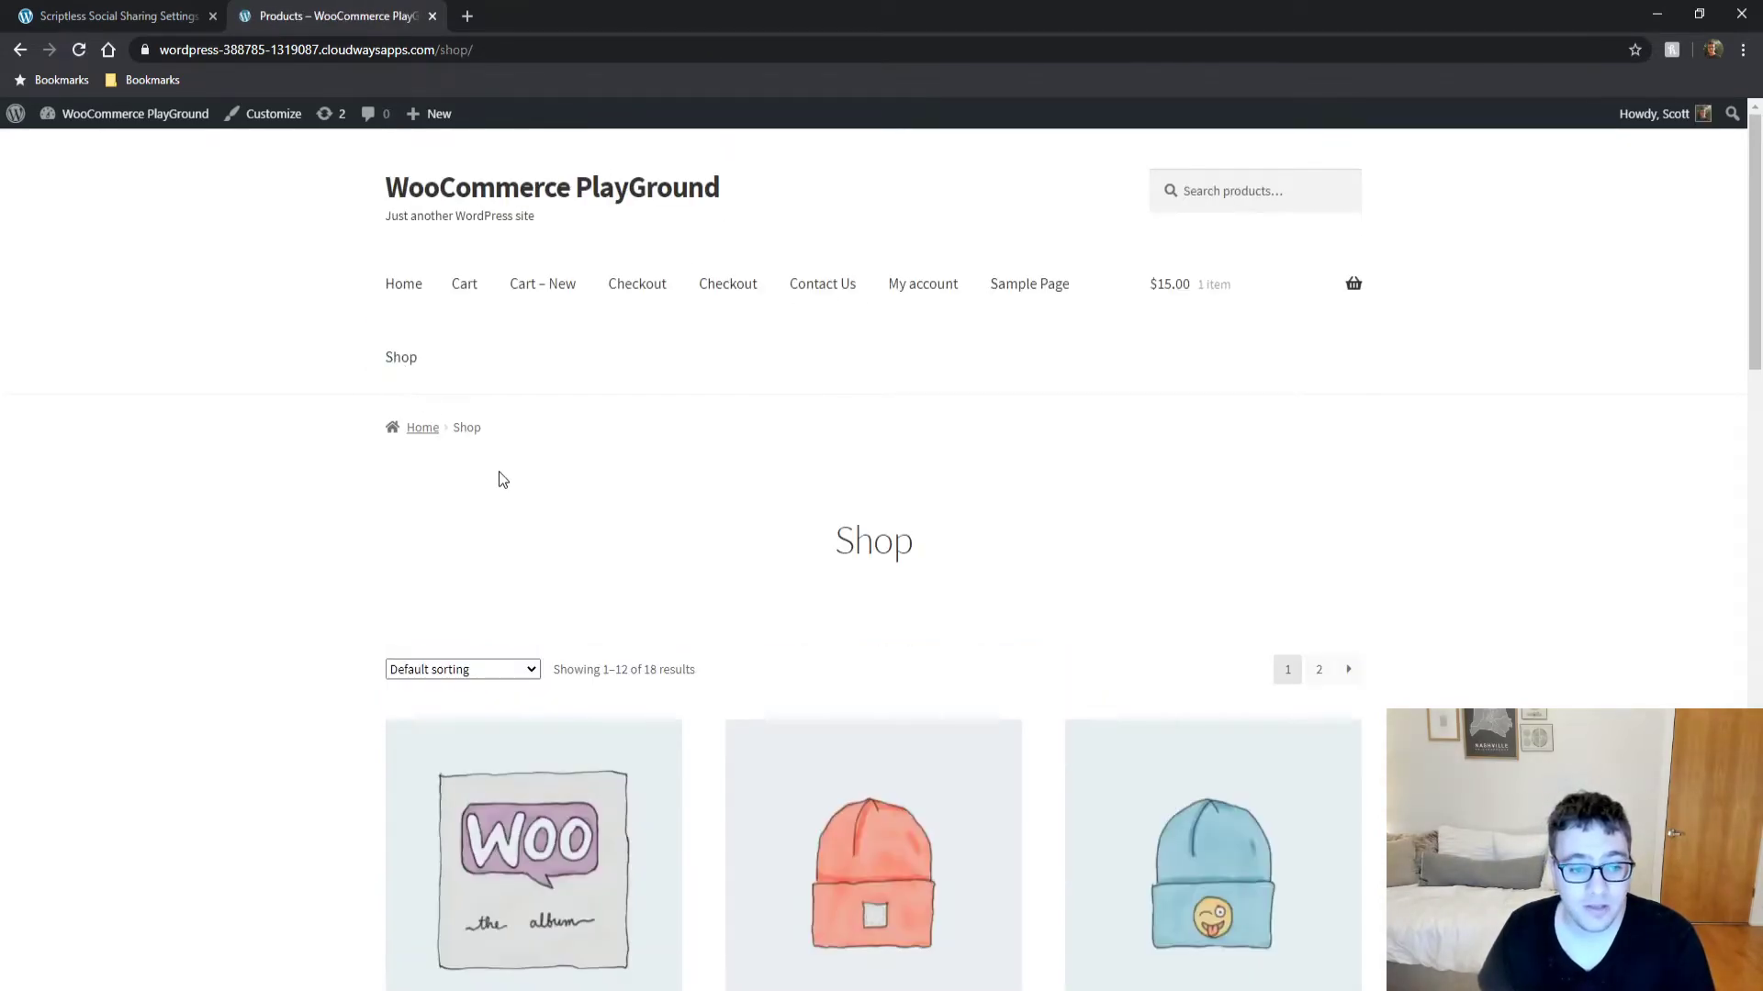
scroll(503, 480, down, 3)
click(632, 601)
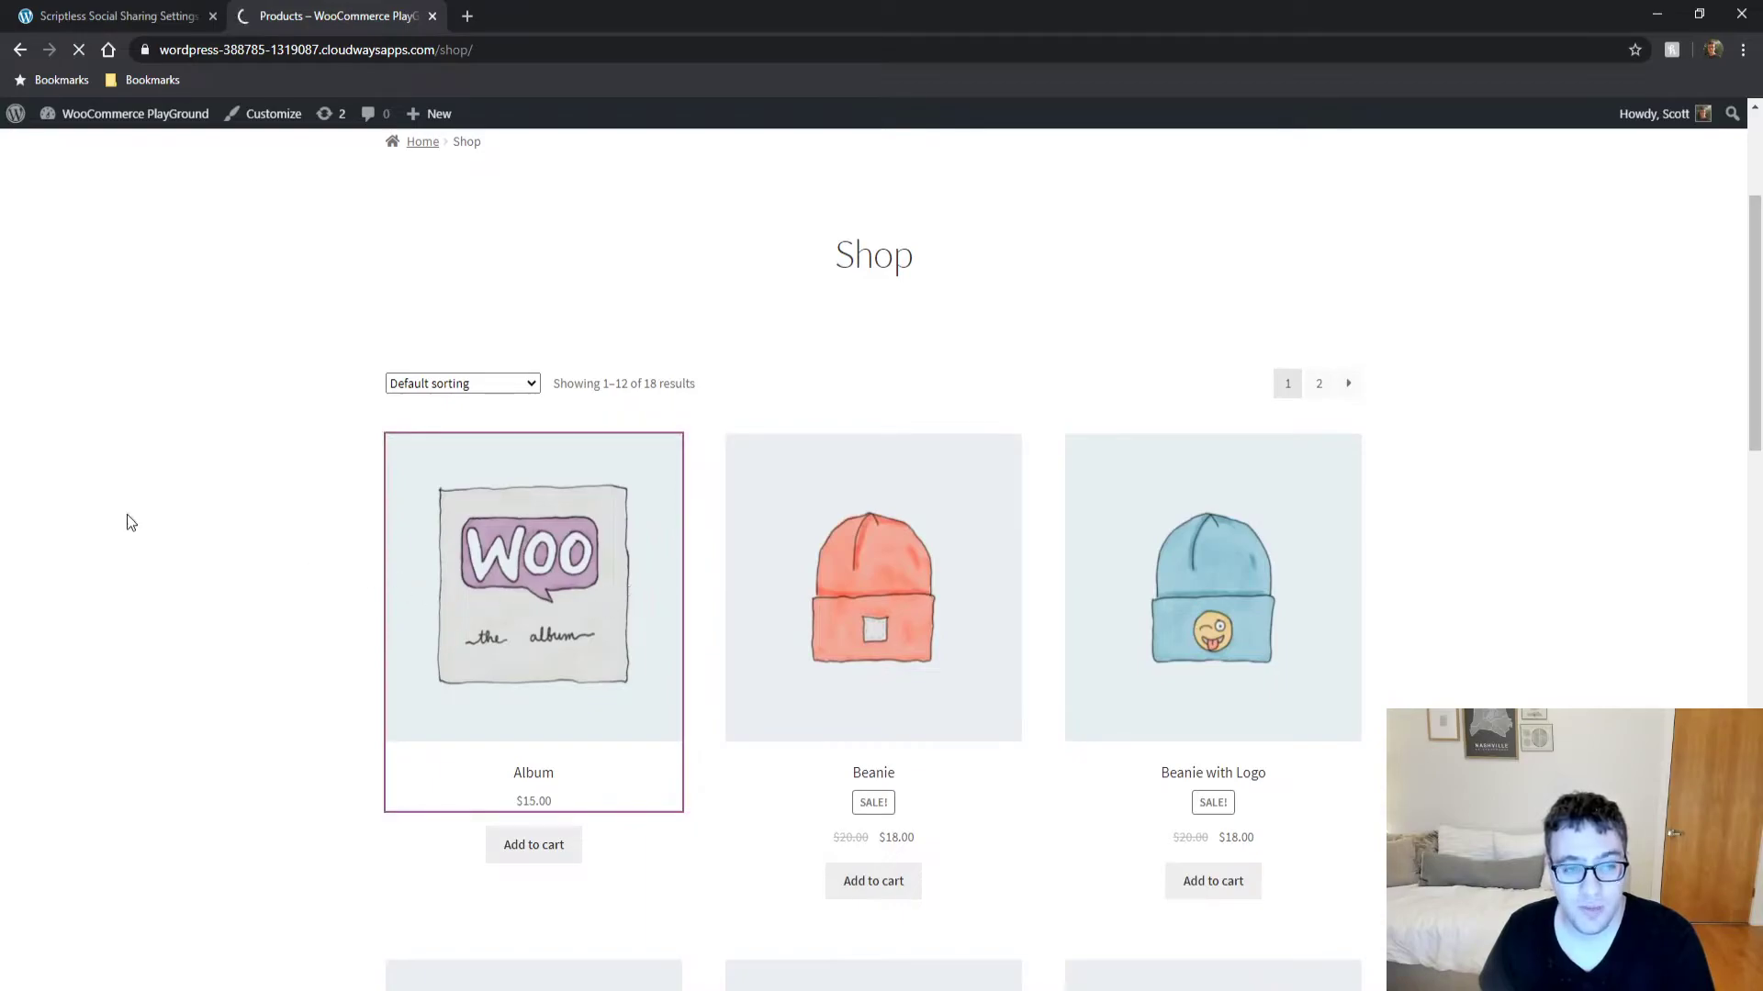
scroll(79, 464, down, 5)
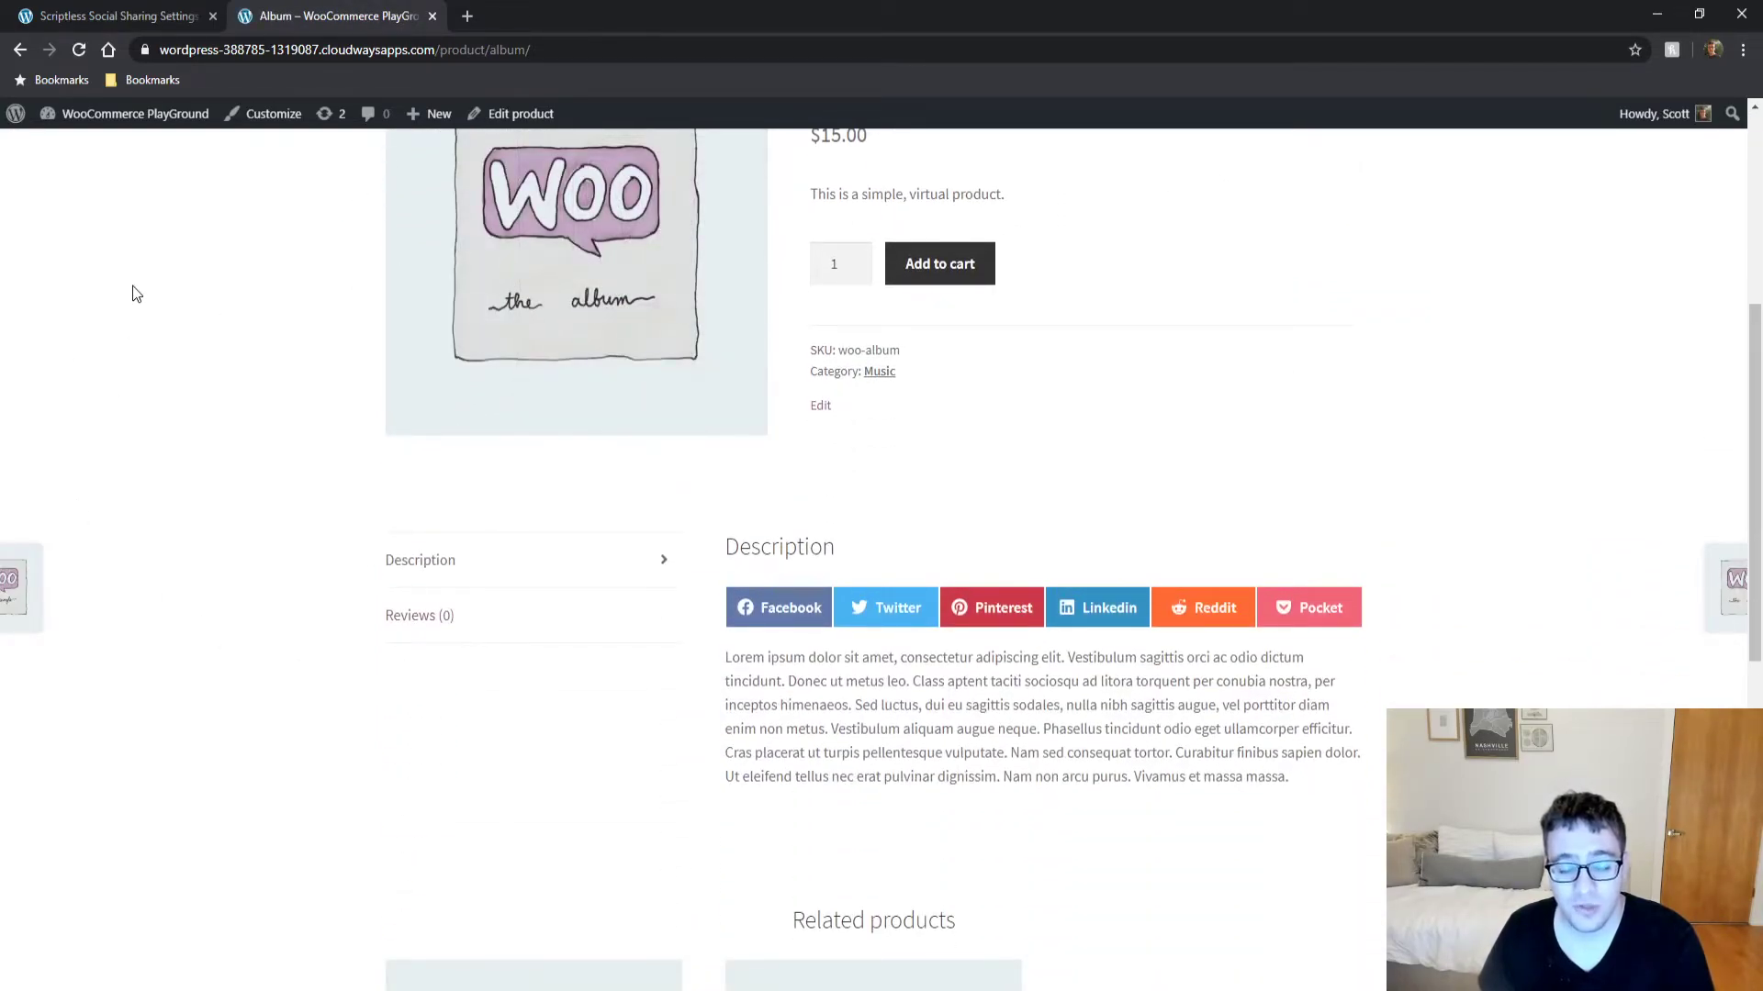
scroll(832, 576, up, 1)
scroll(857, 532, down, 2)
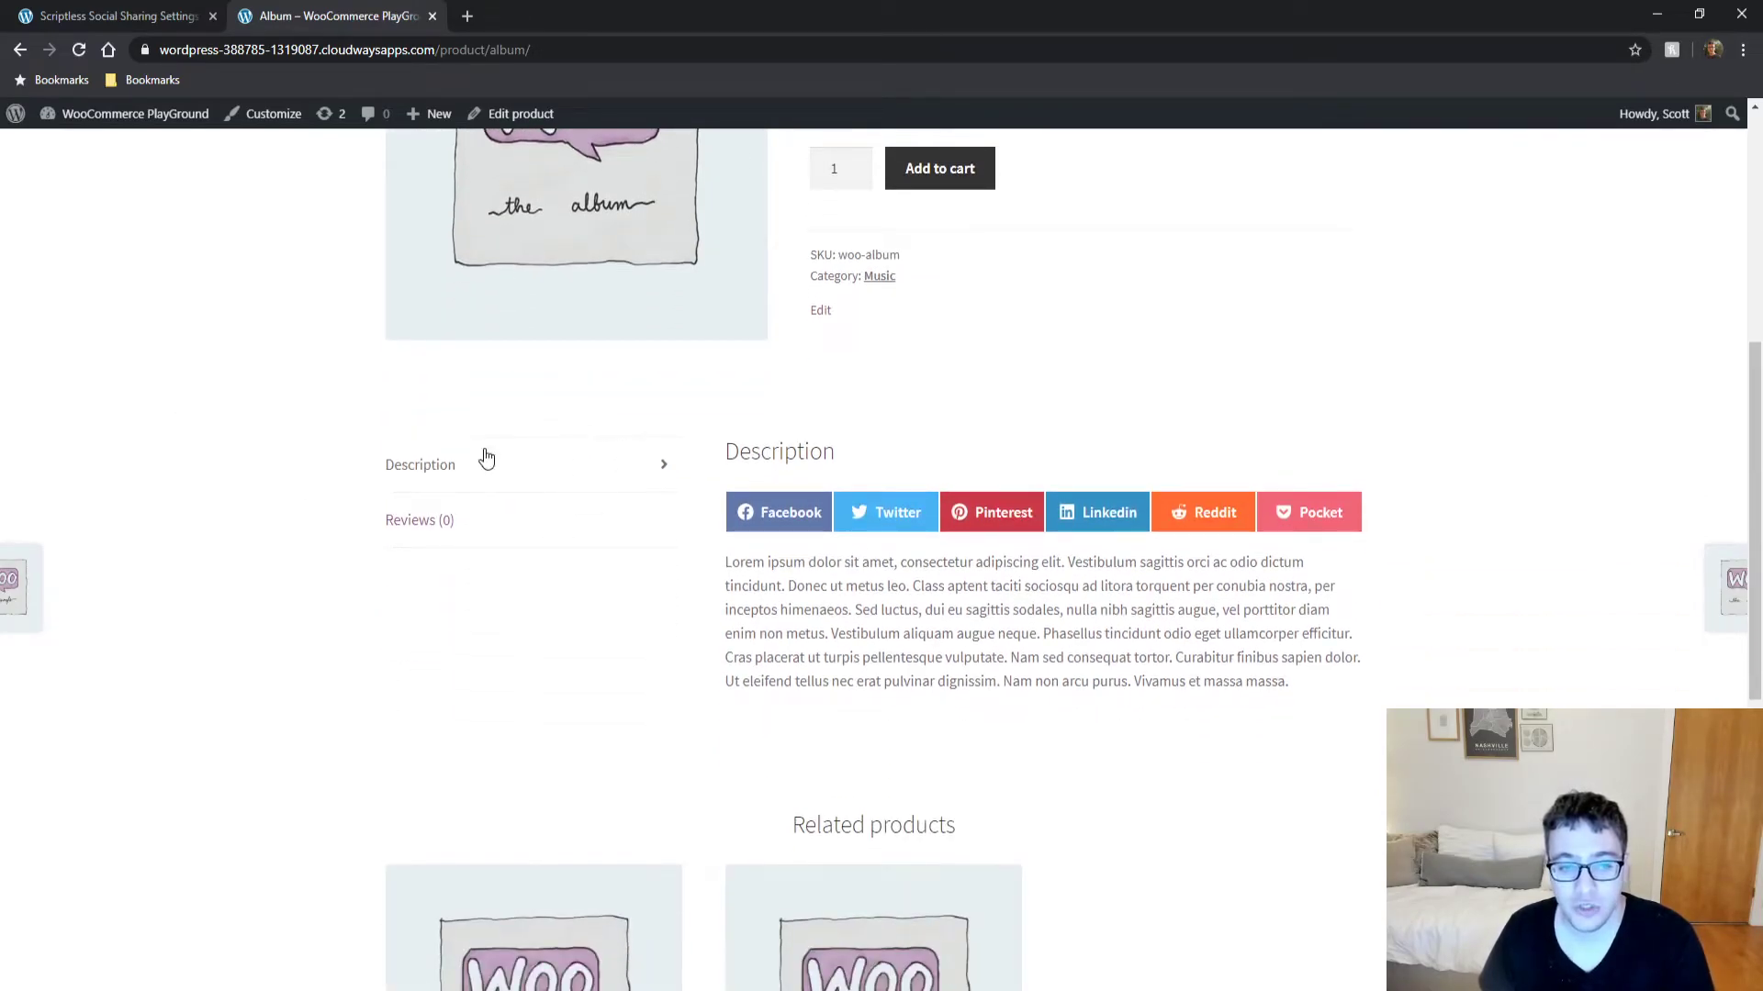
scroll(477, 441, up, 2)
click(64, 11)
Switch product share buttons from Before Content to After Content, save, and reload the Album page.
scroll(899, 515, down, 10)
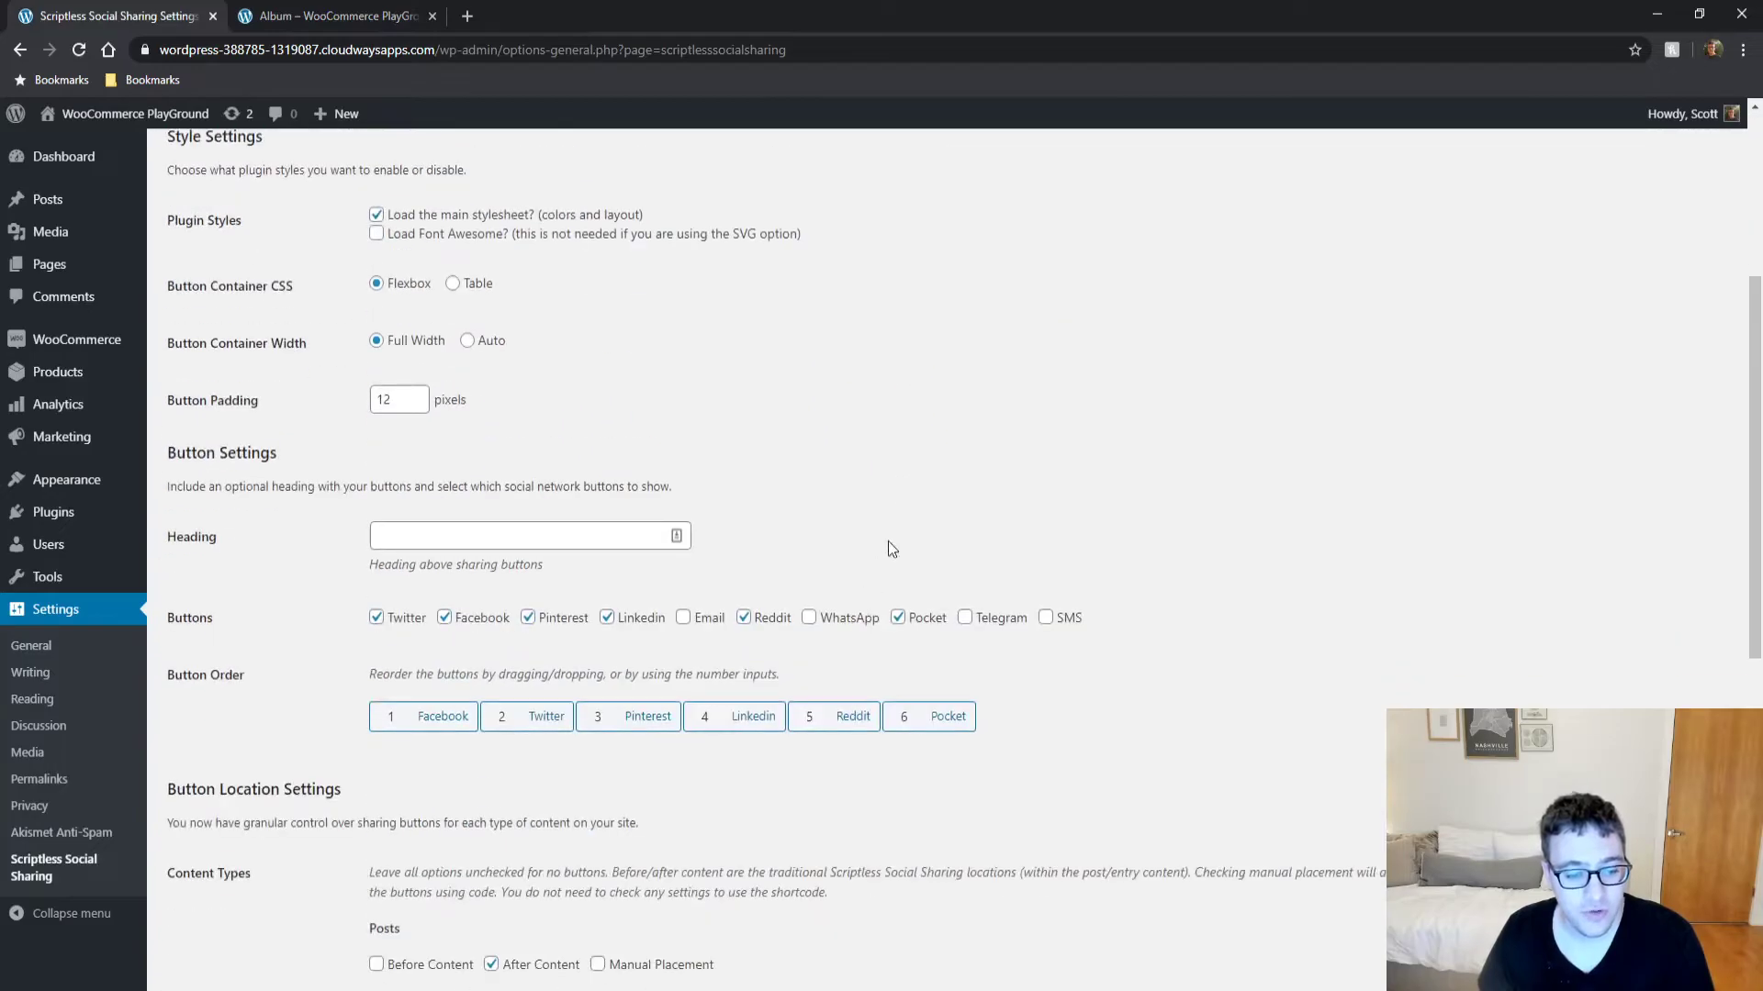
click(377, 608)
click(491, 608)
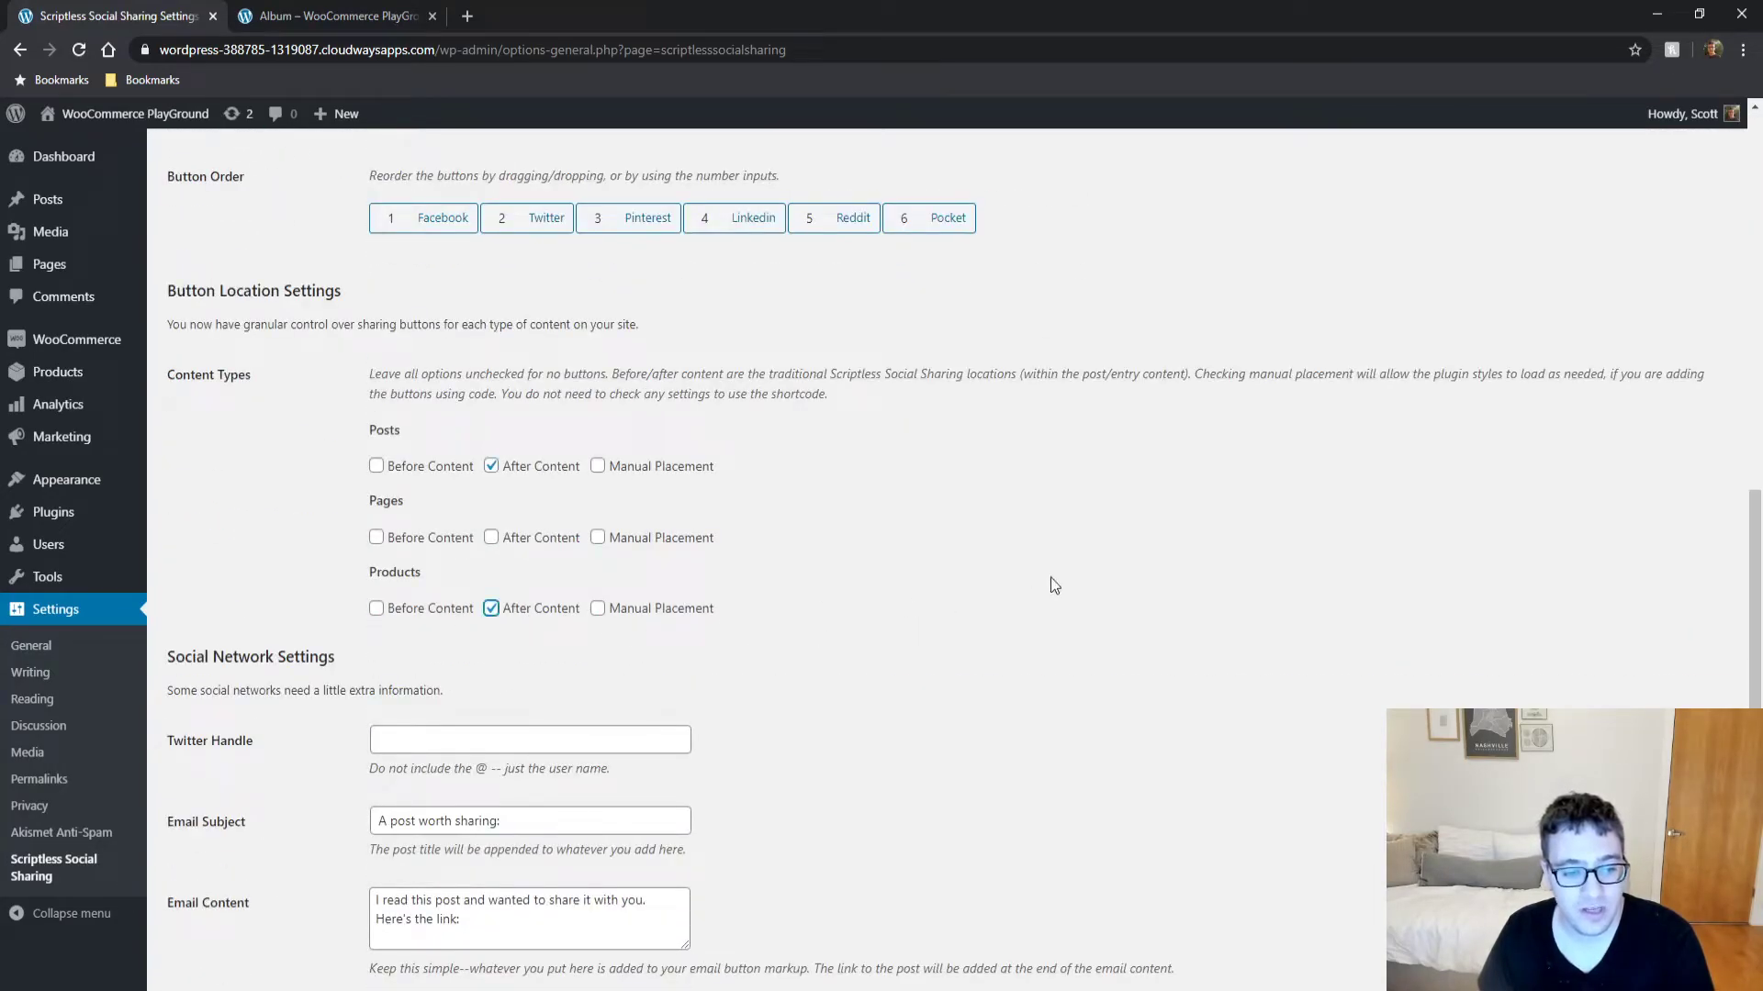
scroll(1163, 530, down, 3)
click(213, 892)
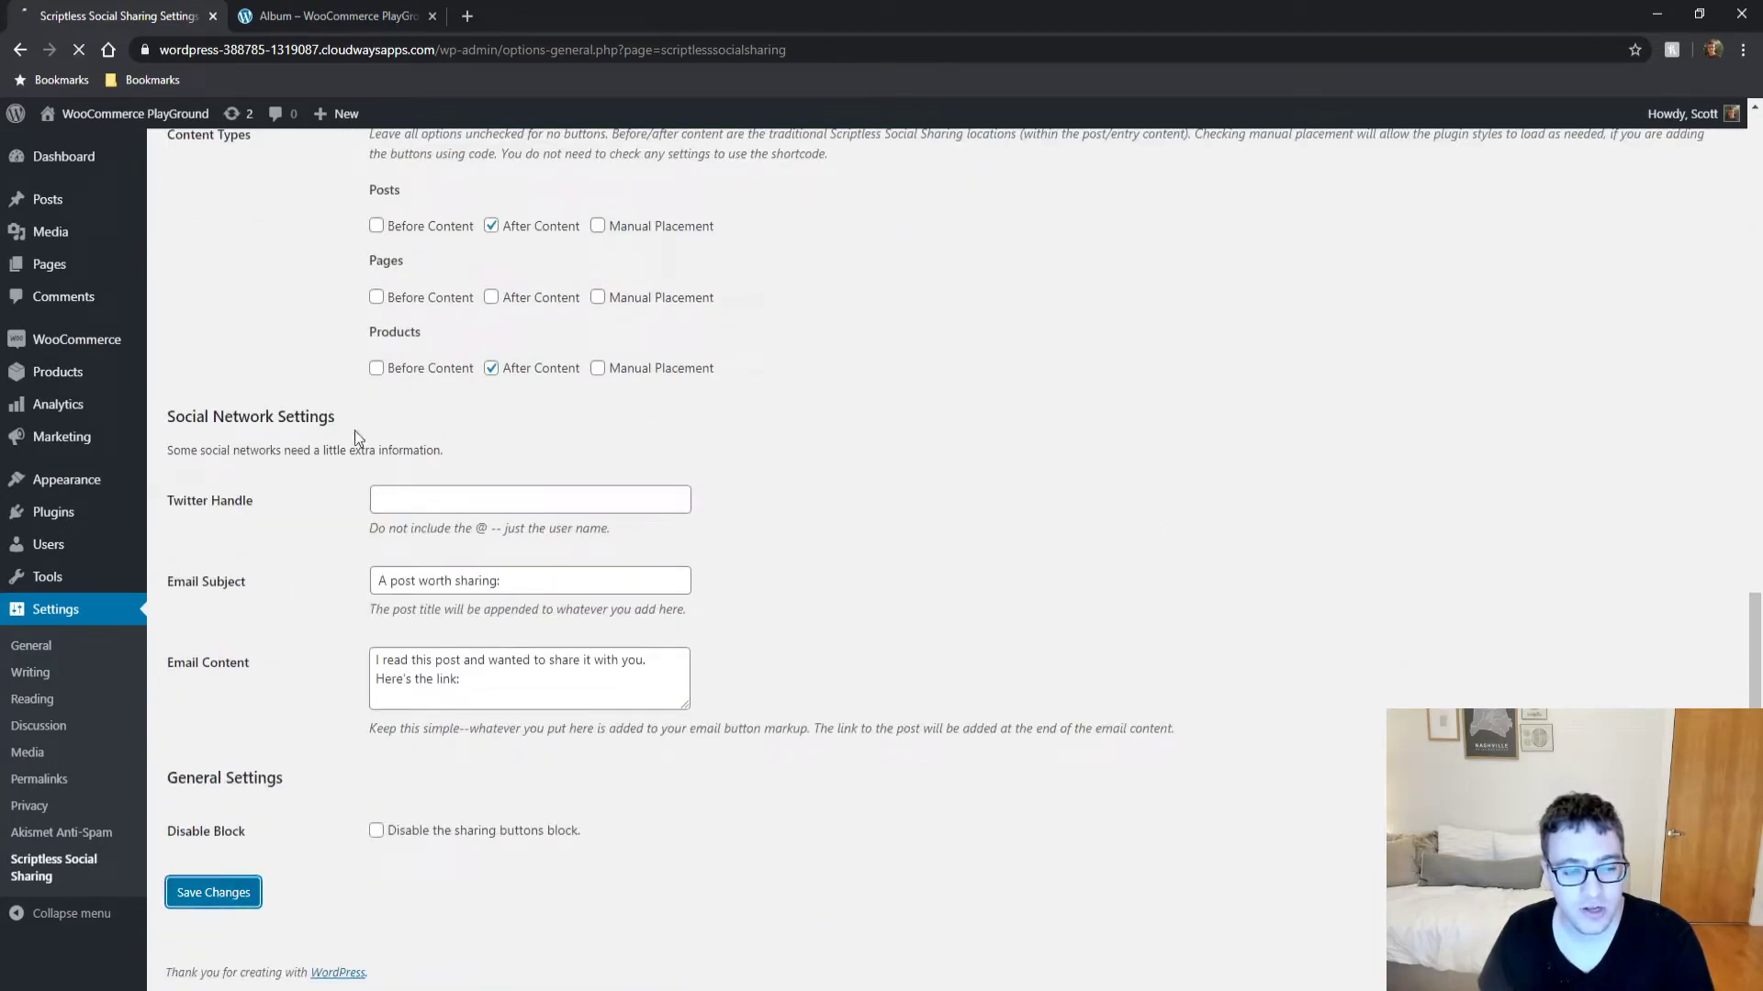
click(348, 13)
key(F5)
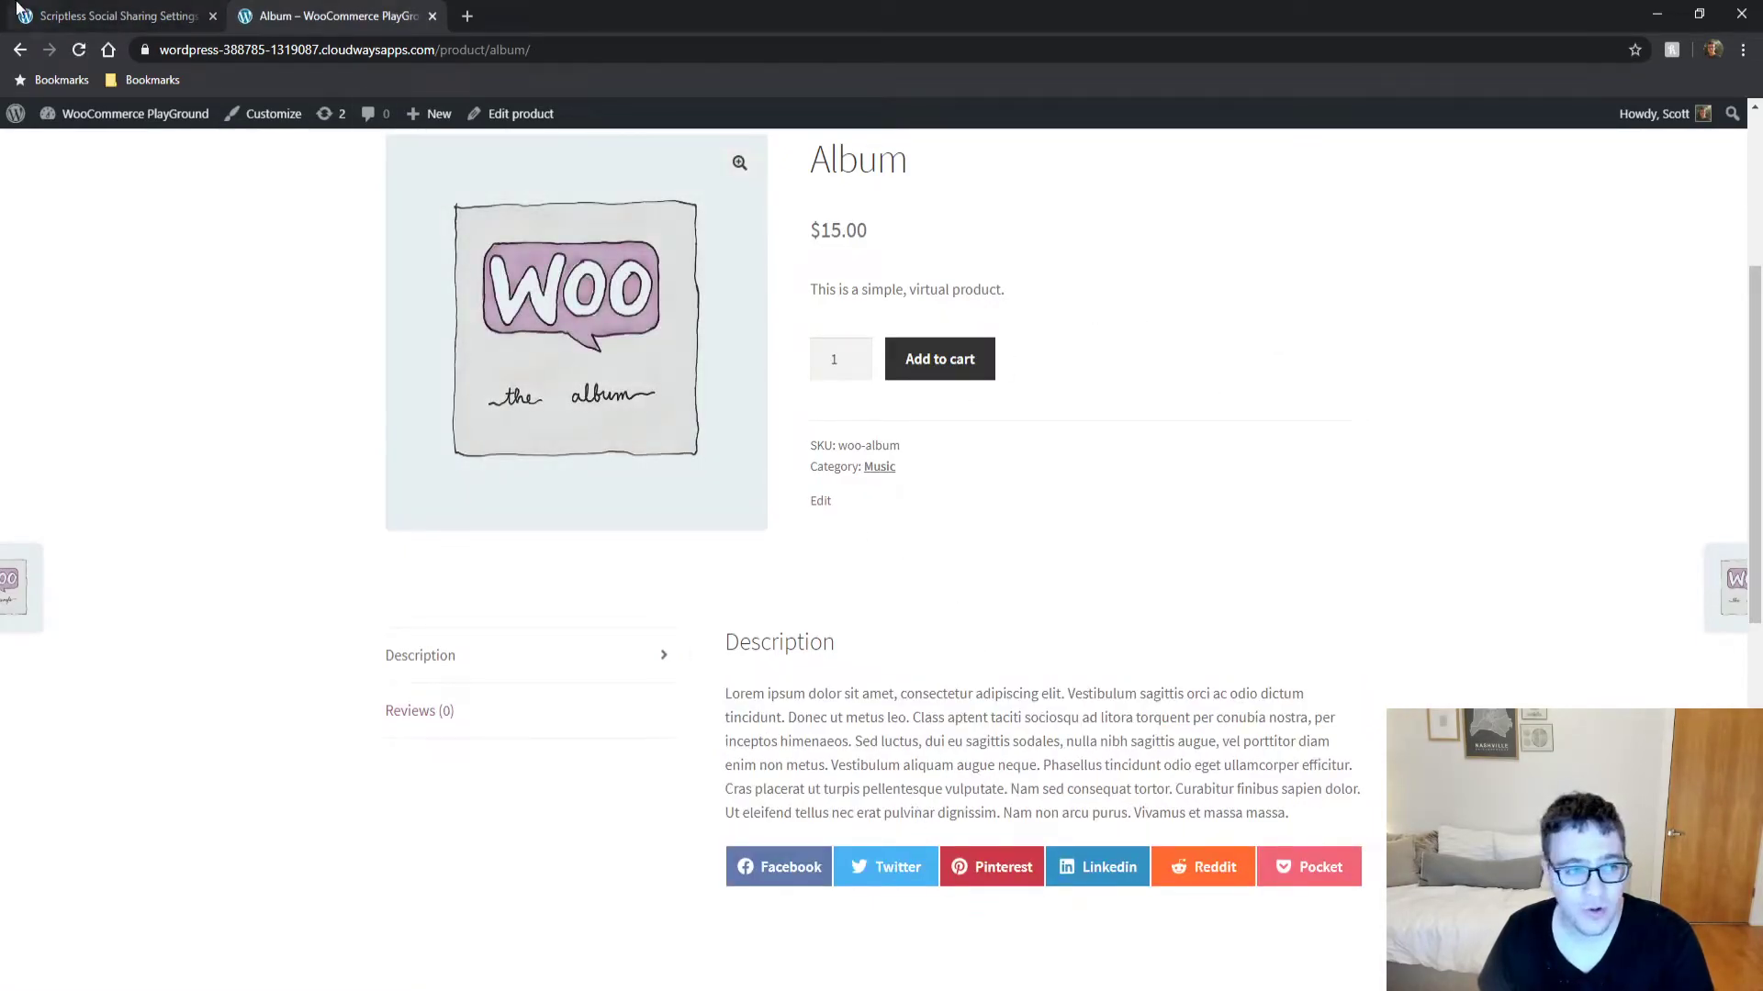
Compare the sharing settings with the Album product page's buttons below its description.
click(58, 13)
scroll(1392, 582, down, 10)
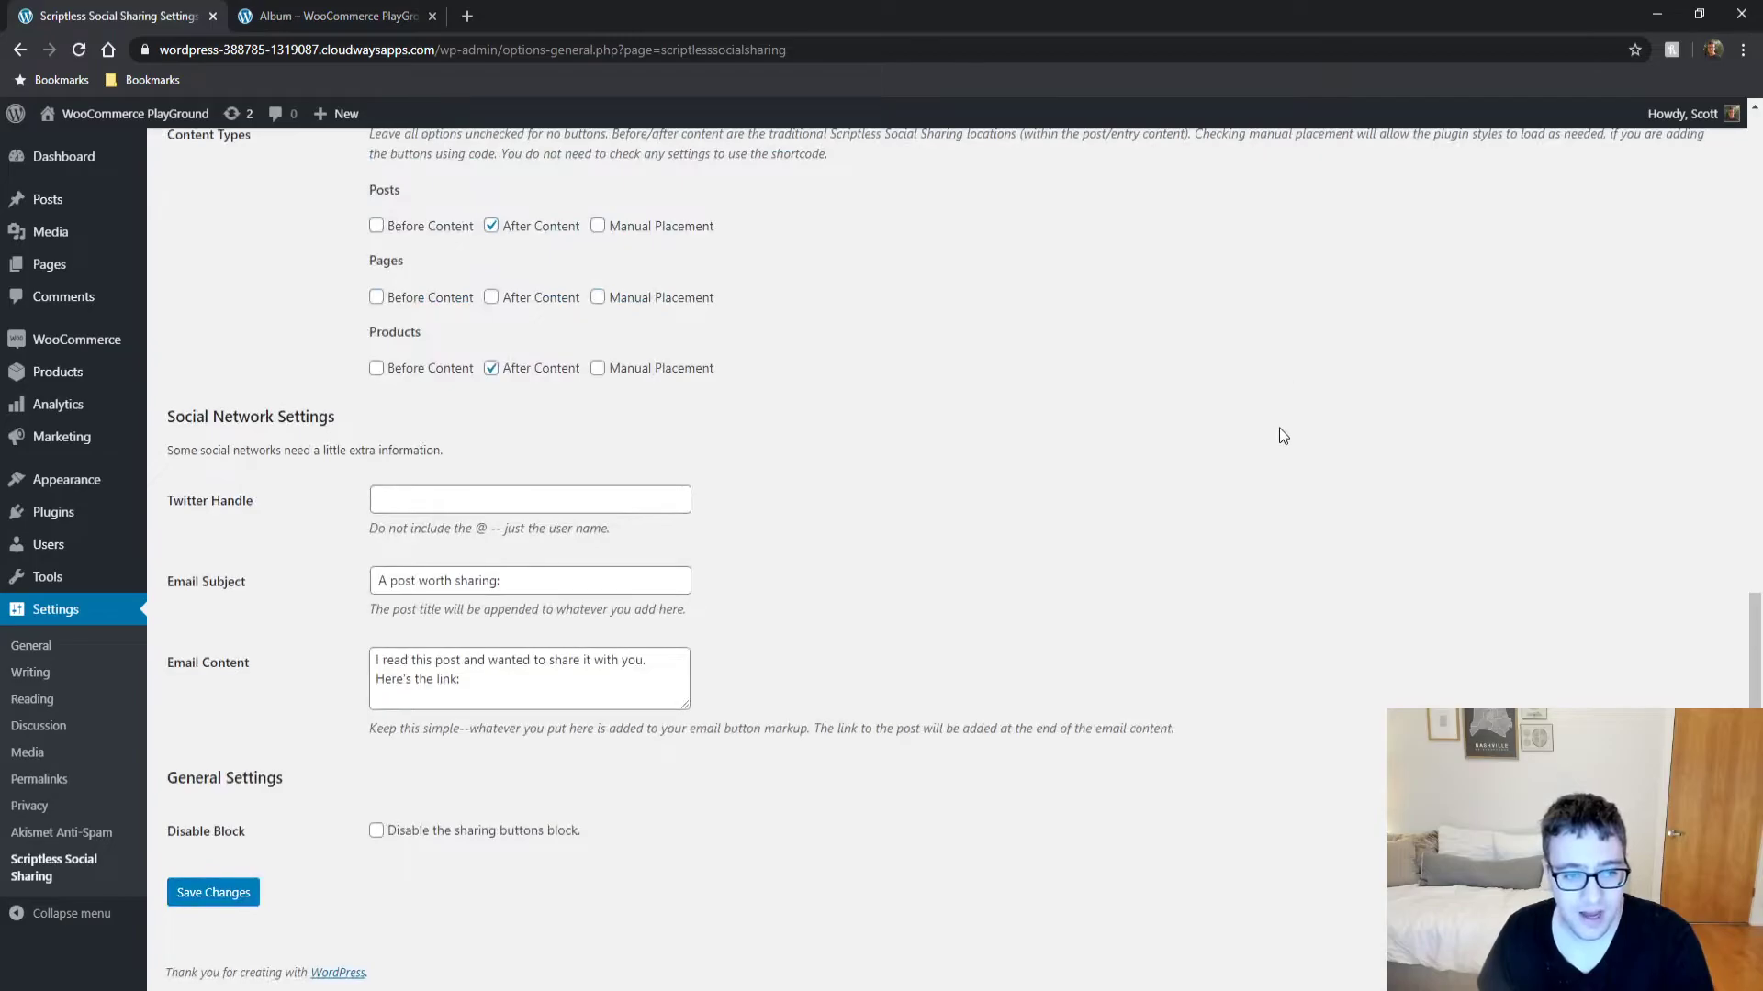
scroll(1278, 437, up, 6)
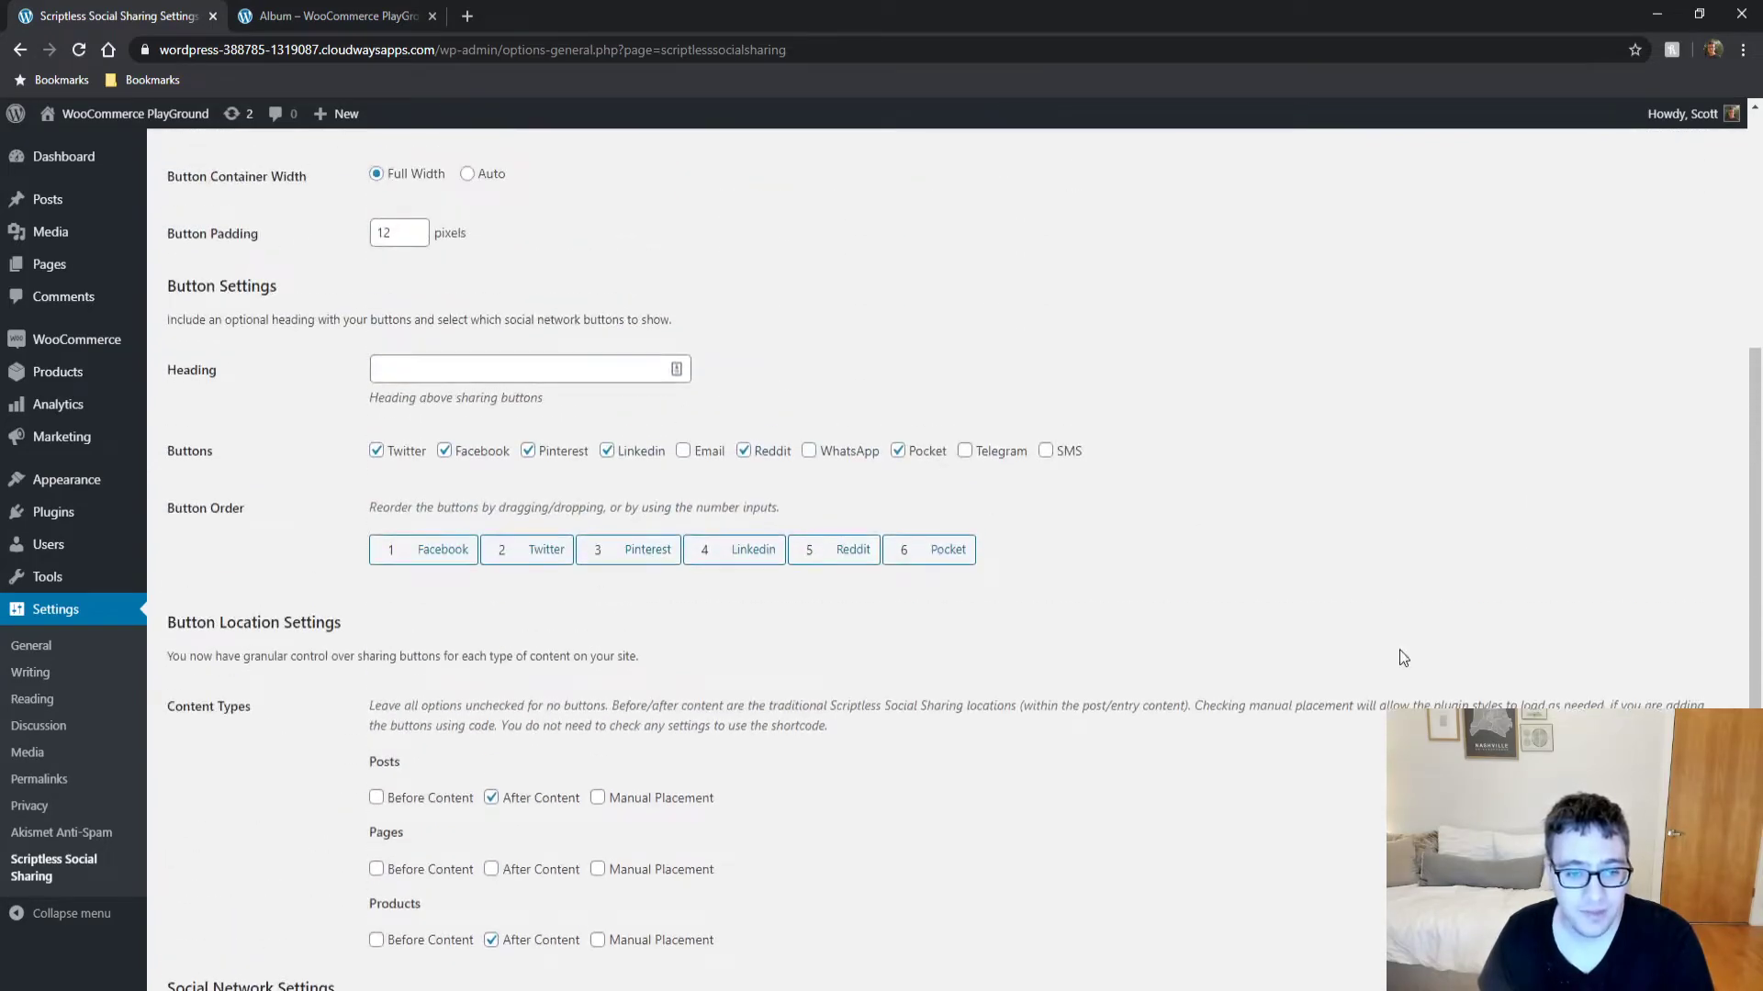
click(326, 16)
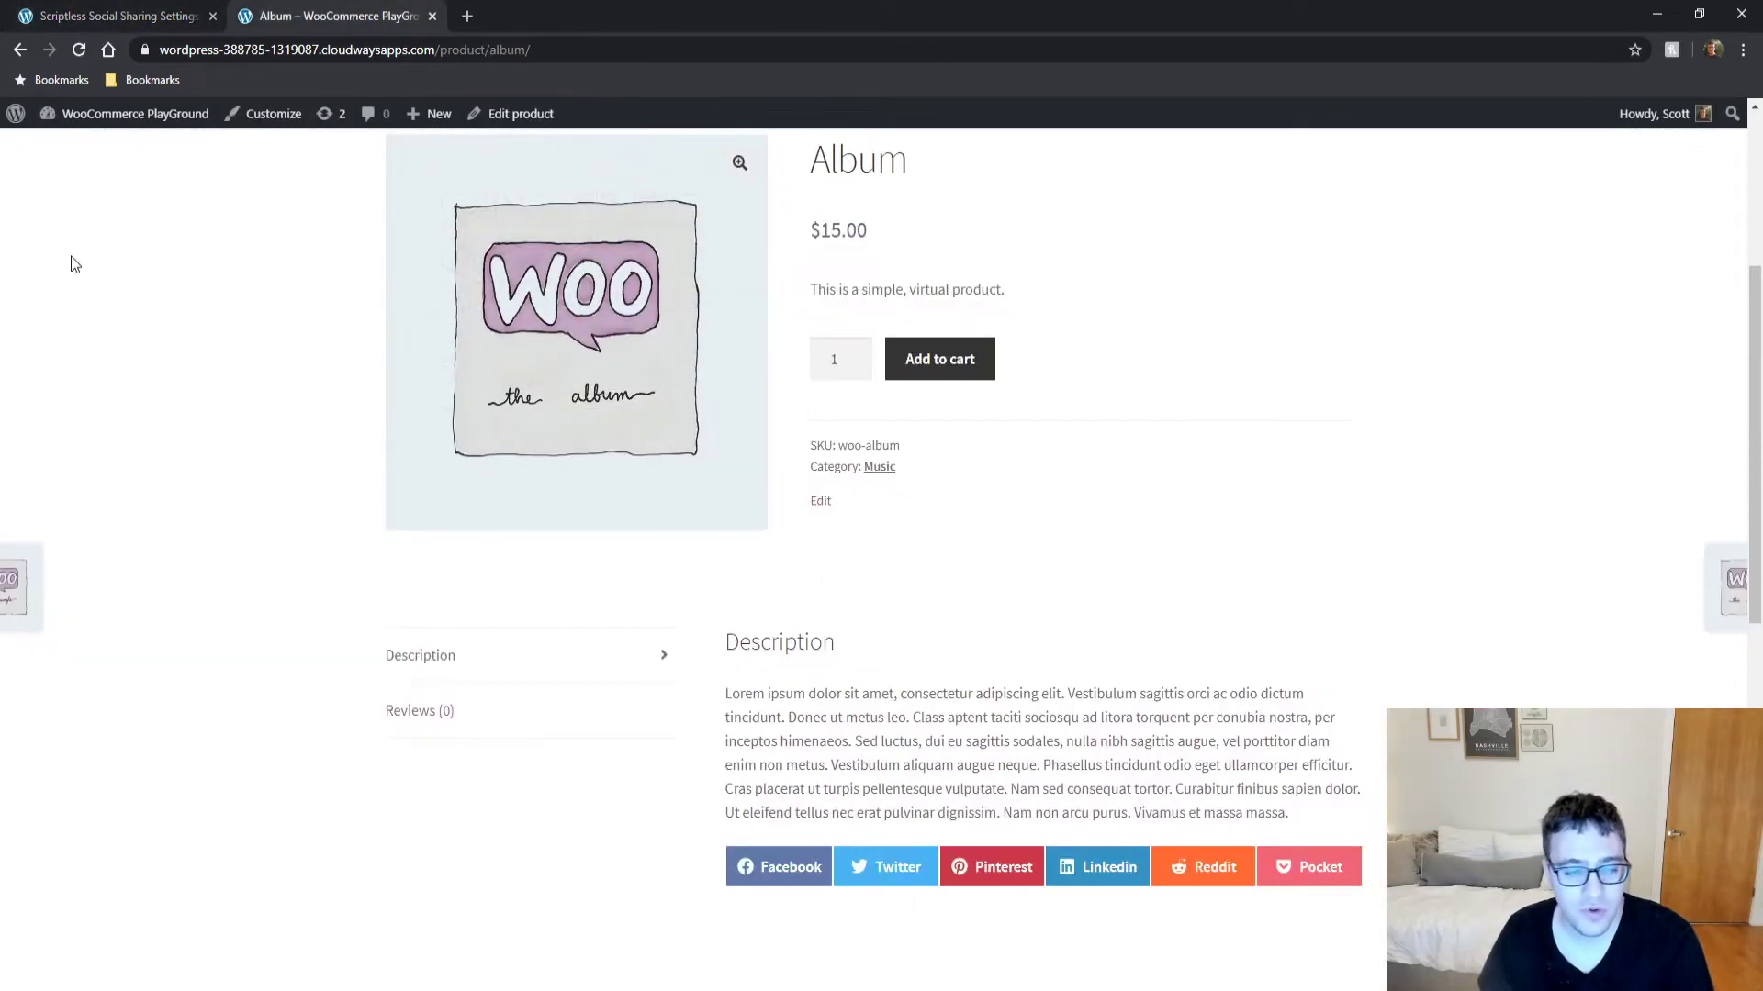
click(132, 12)
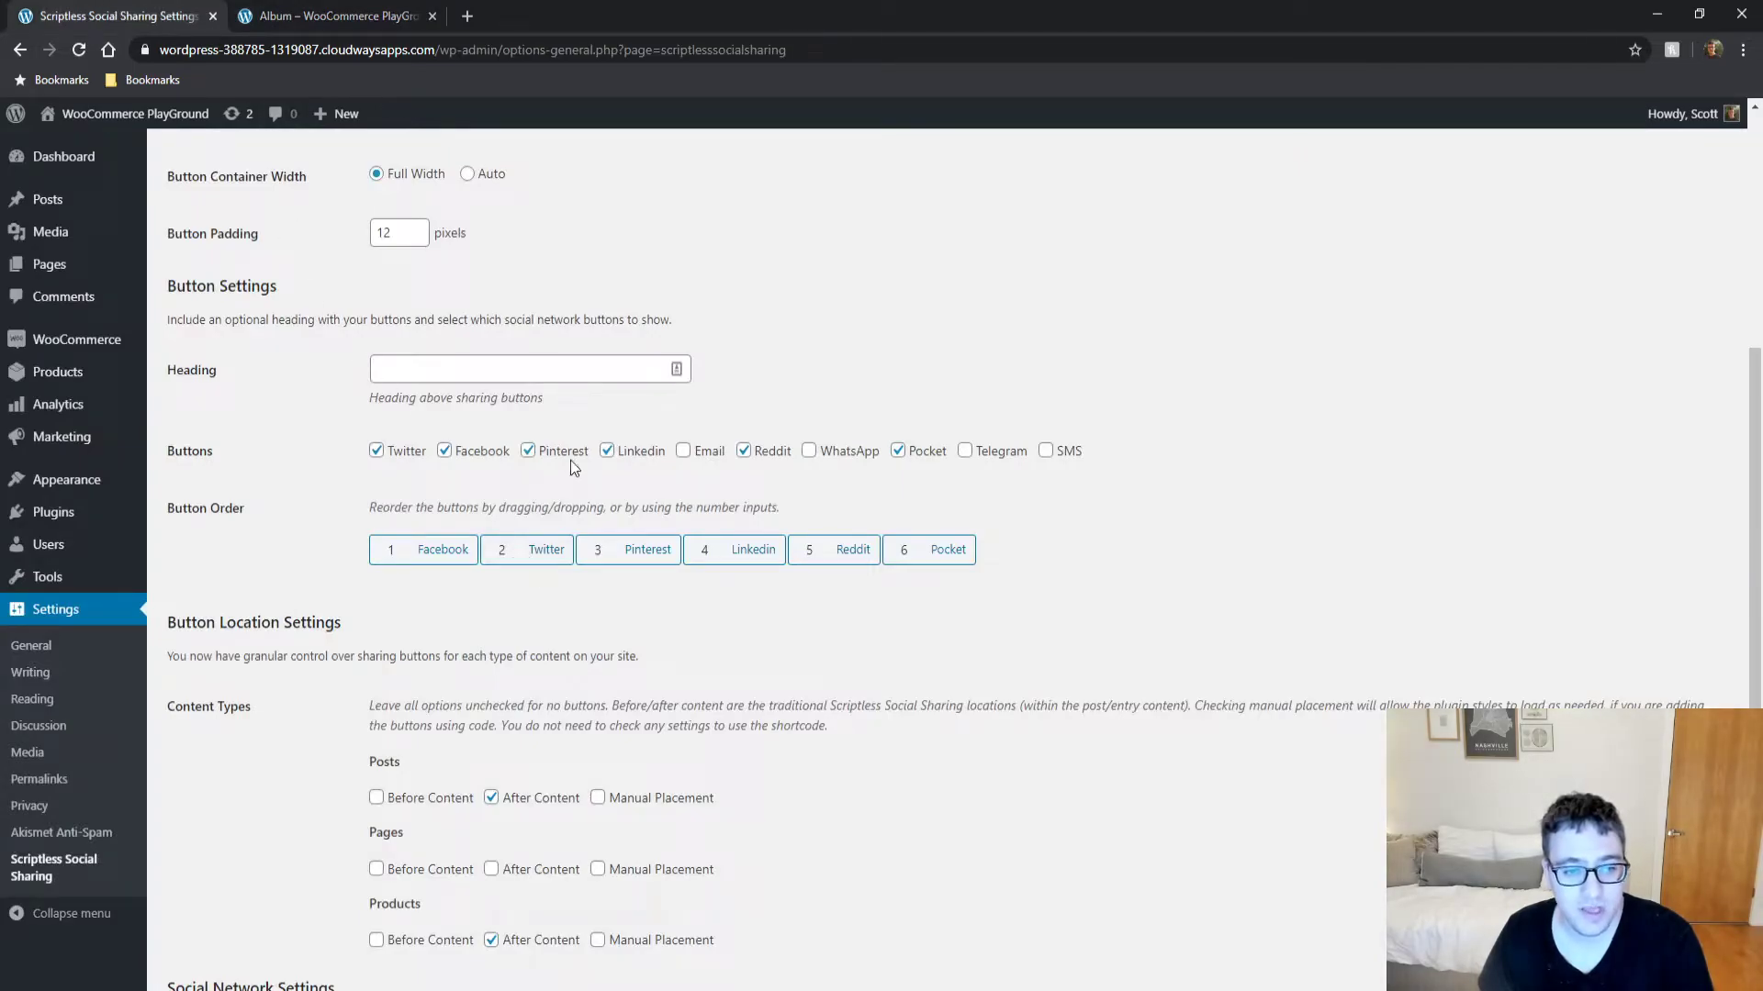
click(326, 16)
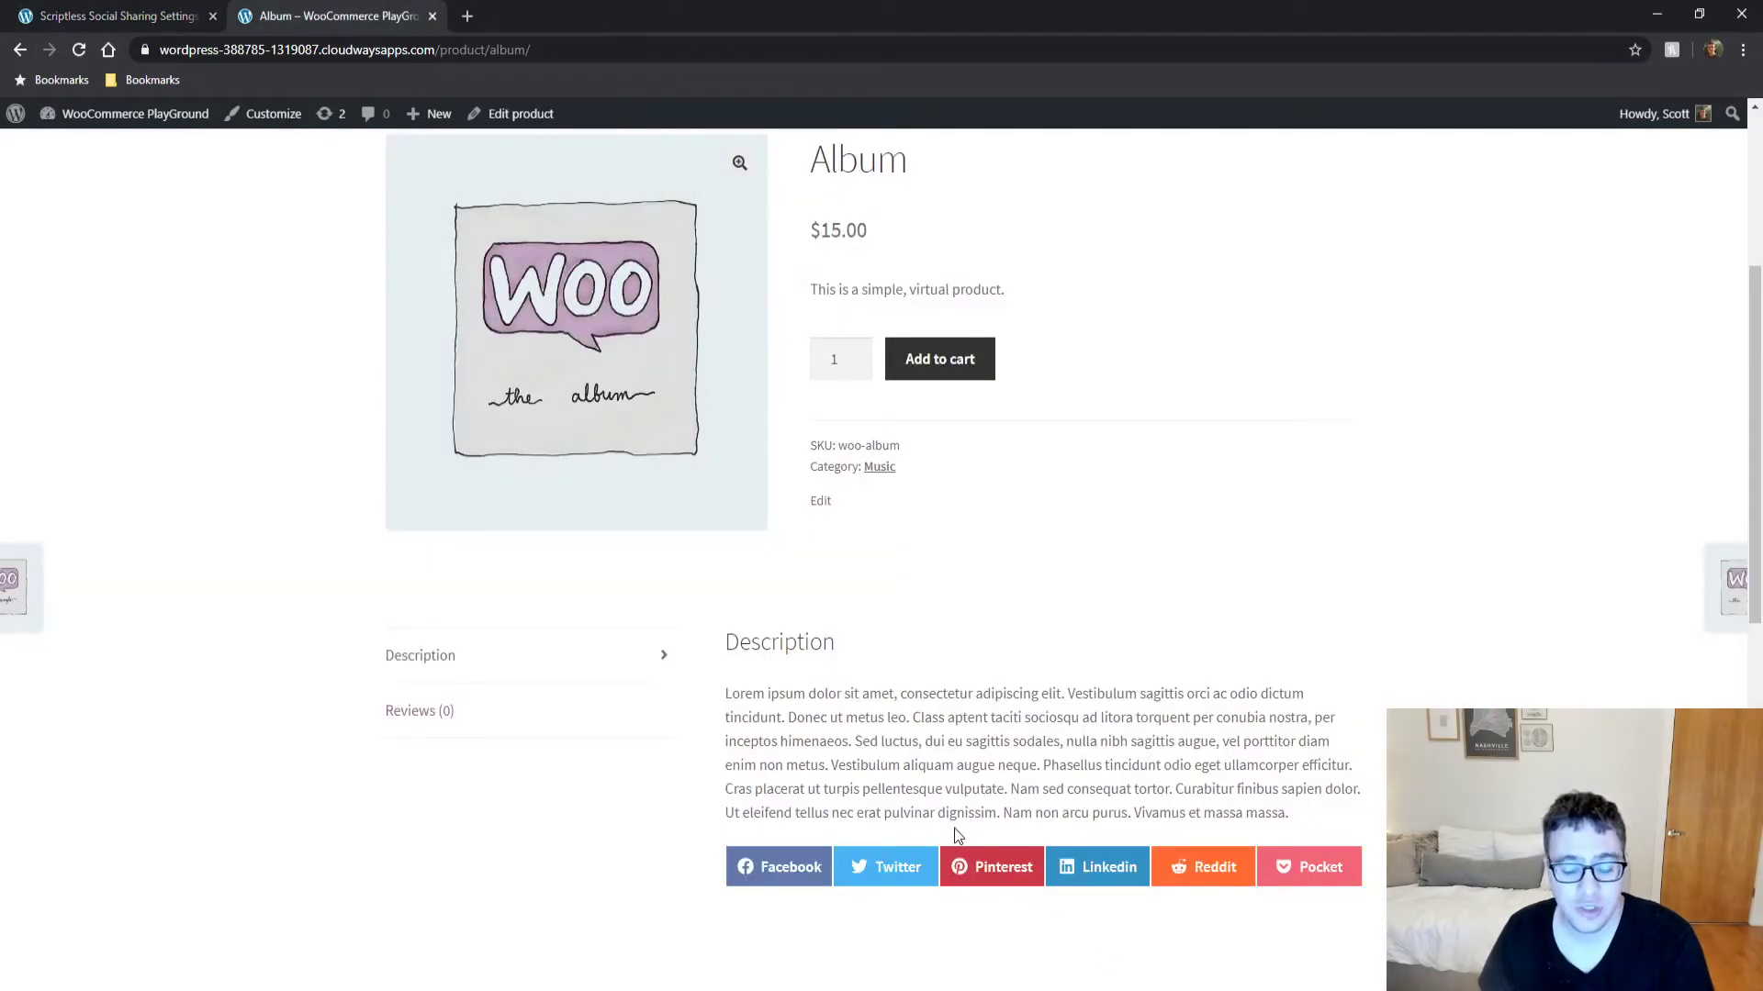
Check the Album page's six share buttons, Facebook through Pocket, against the location settings.
scroll(954, 735, up, 3)
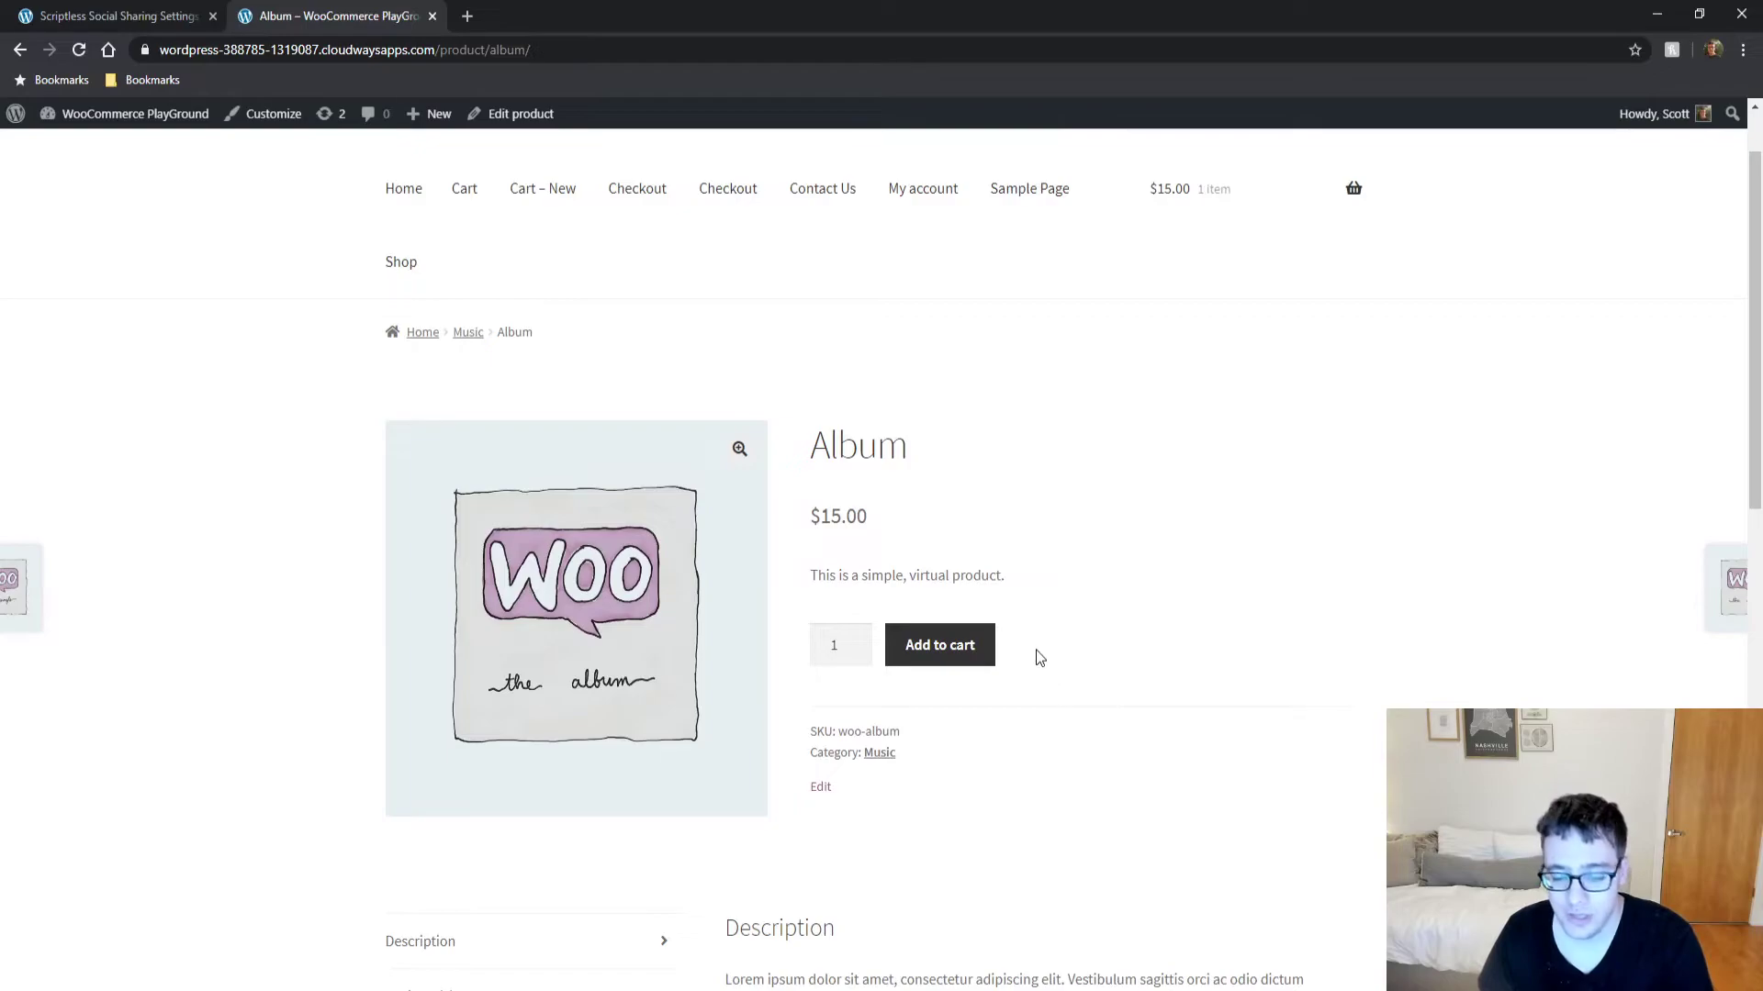
scroll(1023, 634, down, 3)
scroll(1001, 587, down, 1)
scroll(951, 605, down, 5)
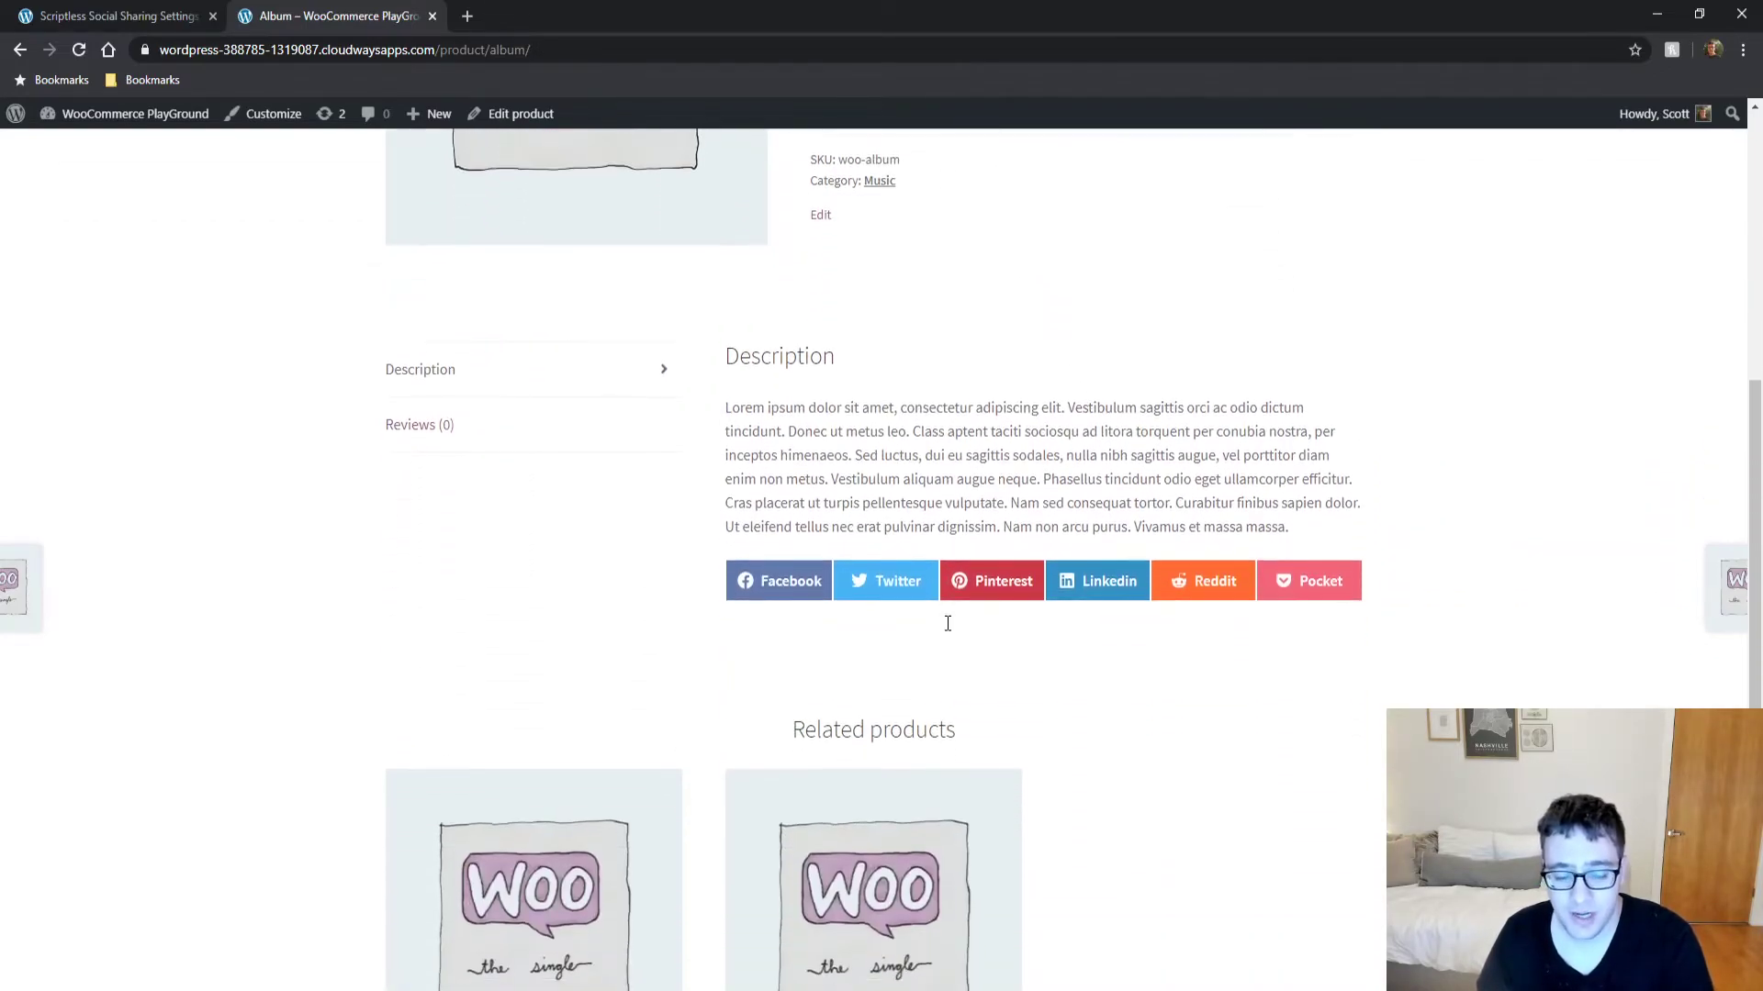
scroll(955, 624, down, 3)
scroll(959, 622, up, 5)
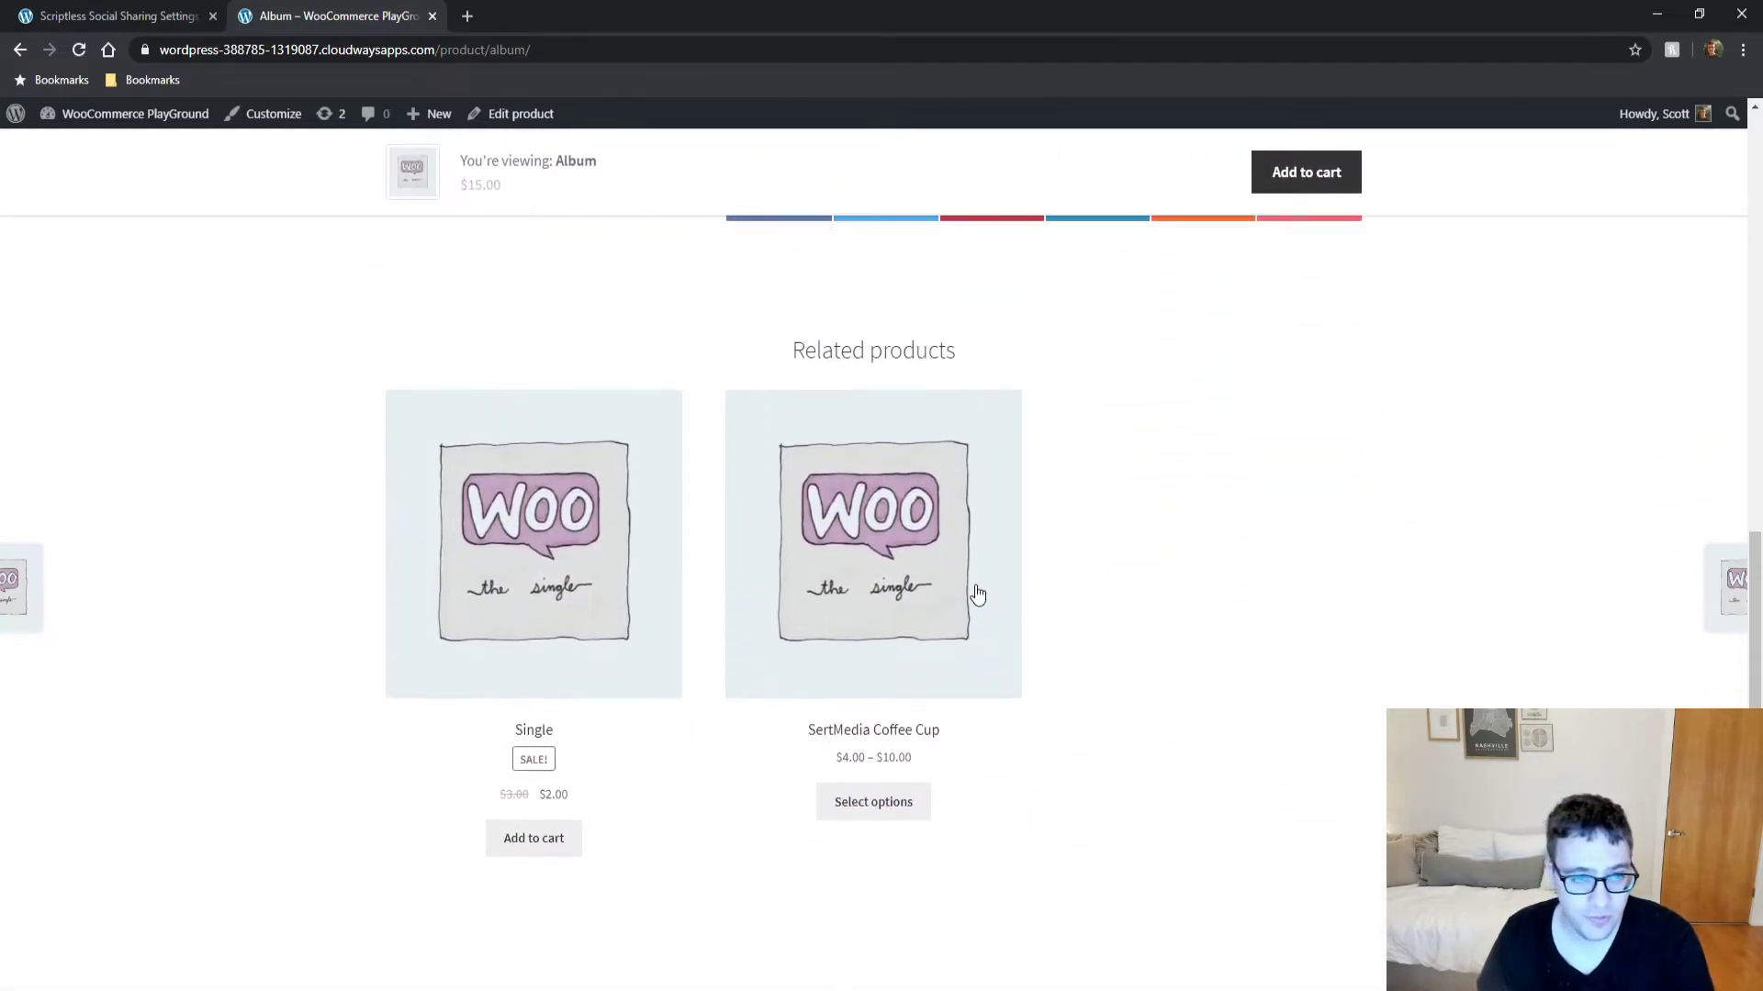
scroll(878, 480, up, 4)
scroll(863, 470, down, 2)
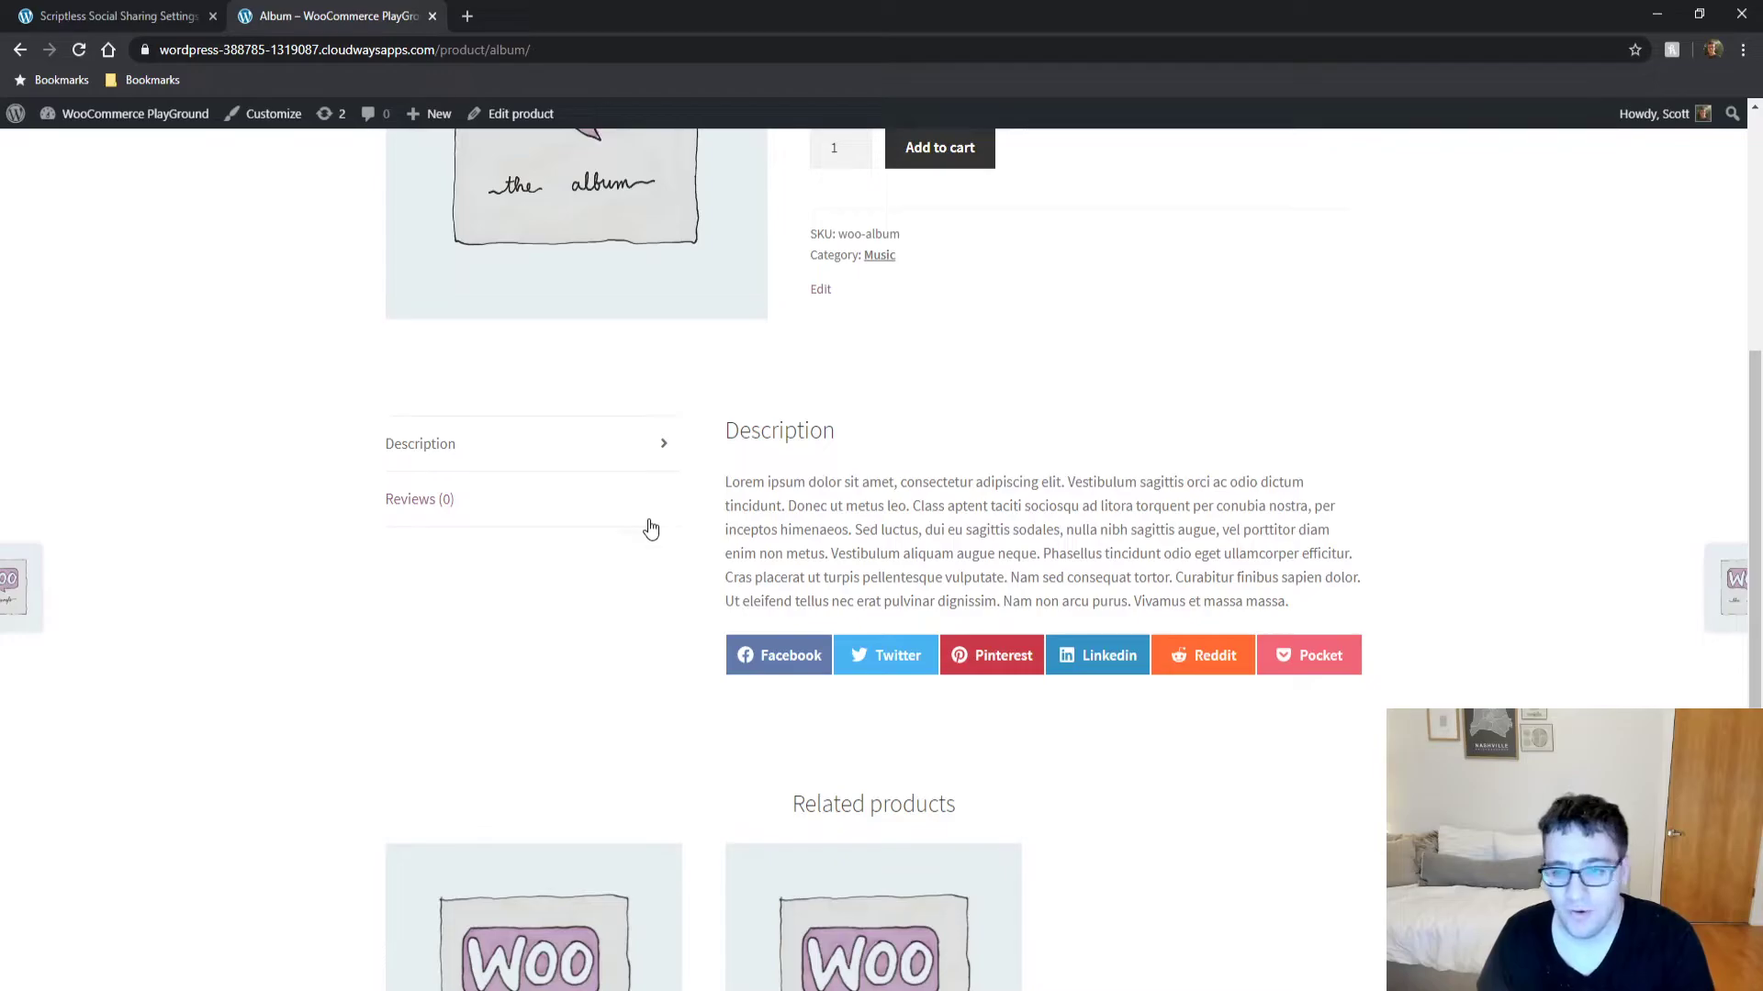
scroll(649, 530, up, 6)
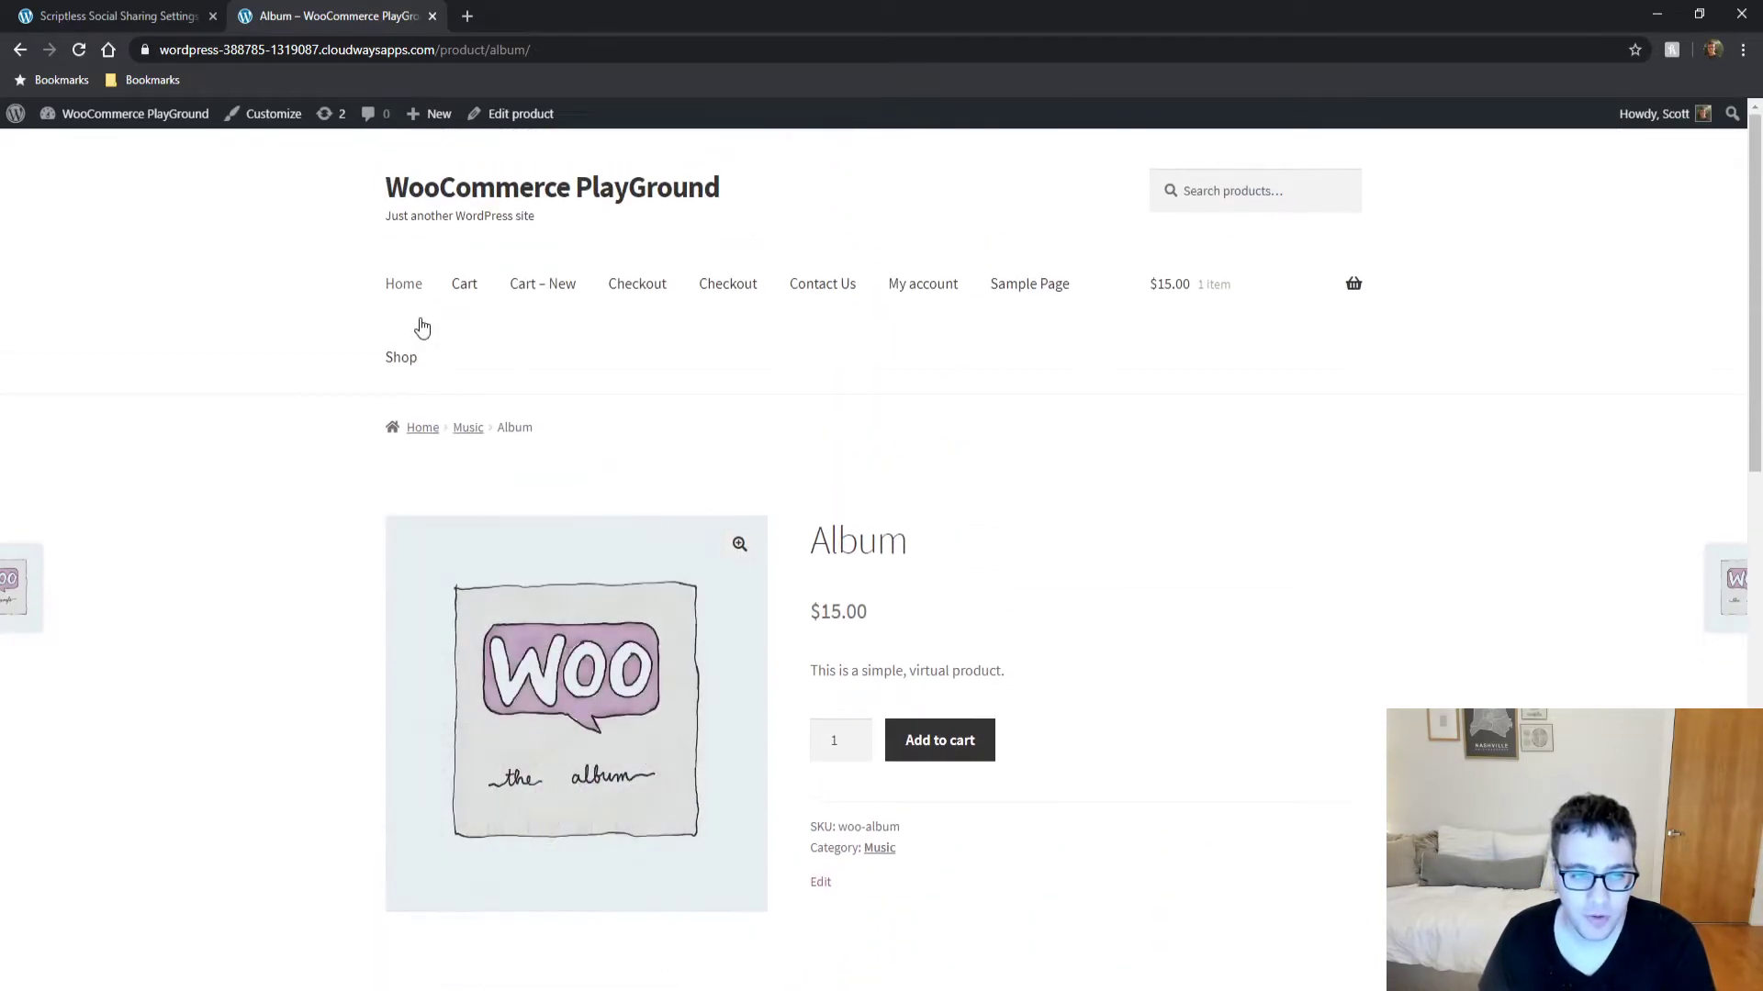
click(73, 15)
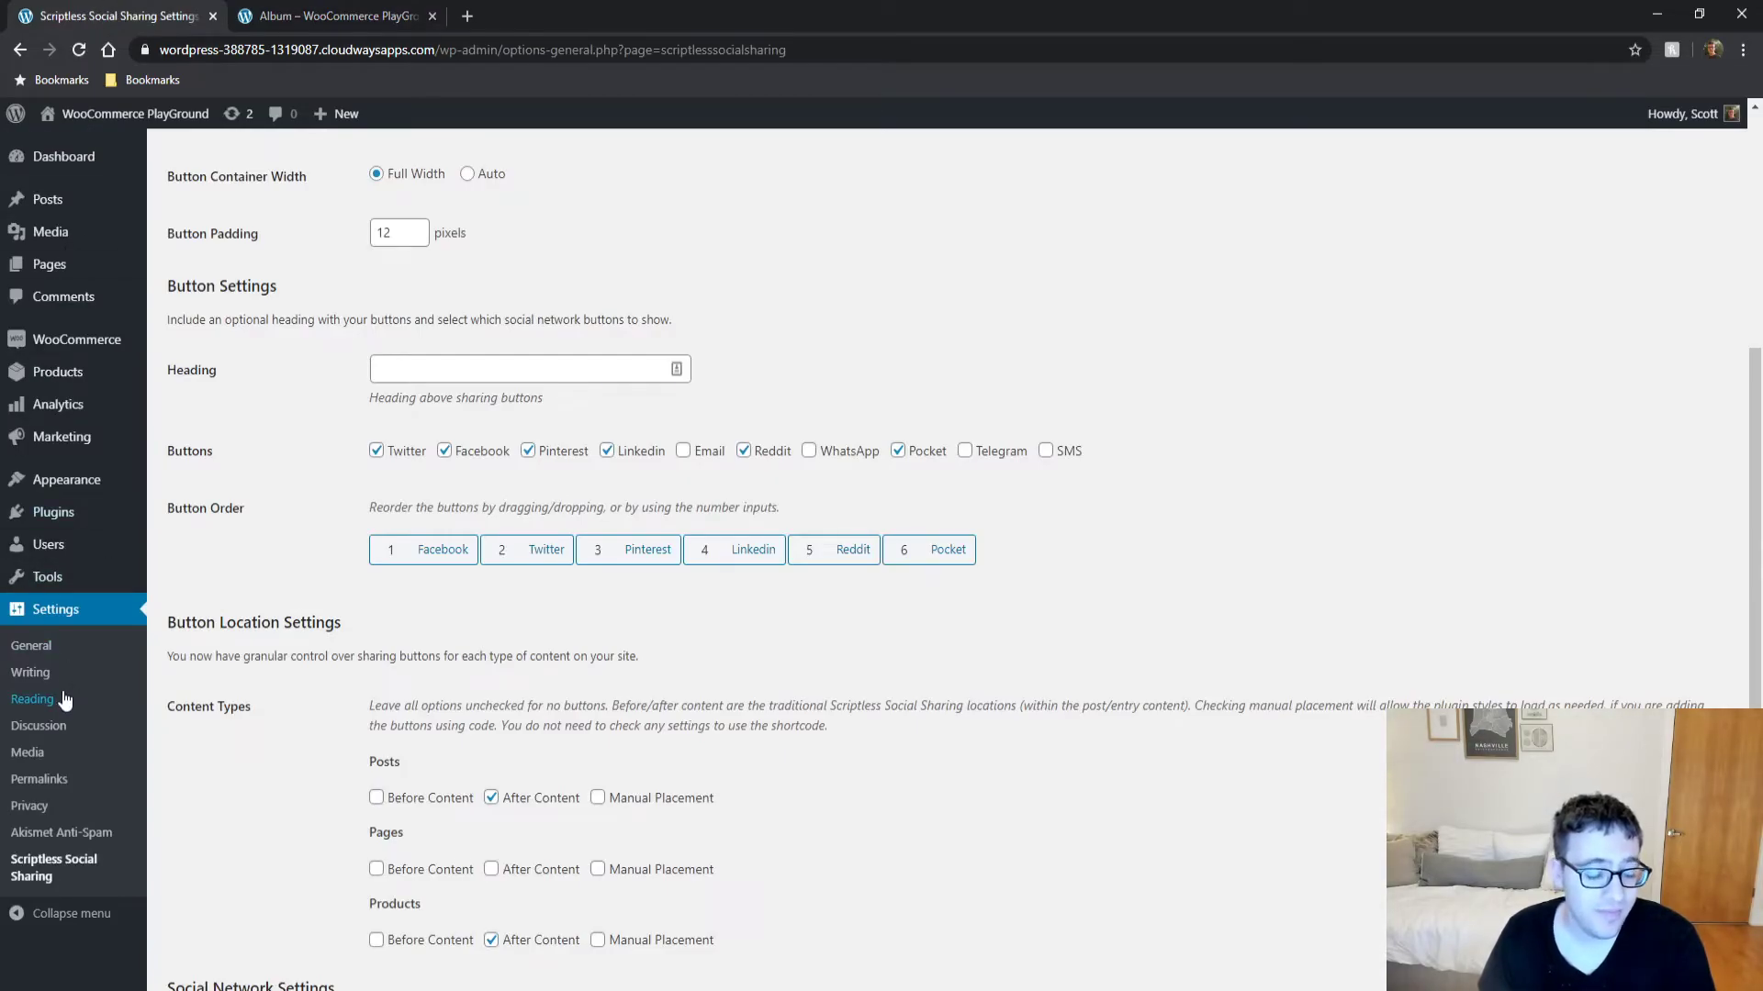
scroll(455, 162, down, 1)
click(395, 15)
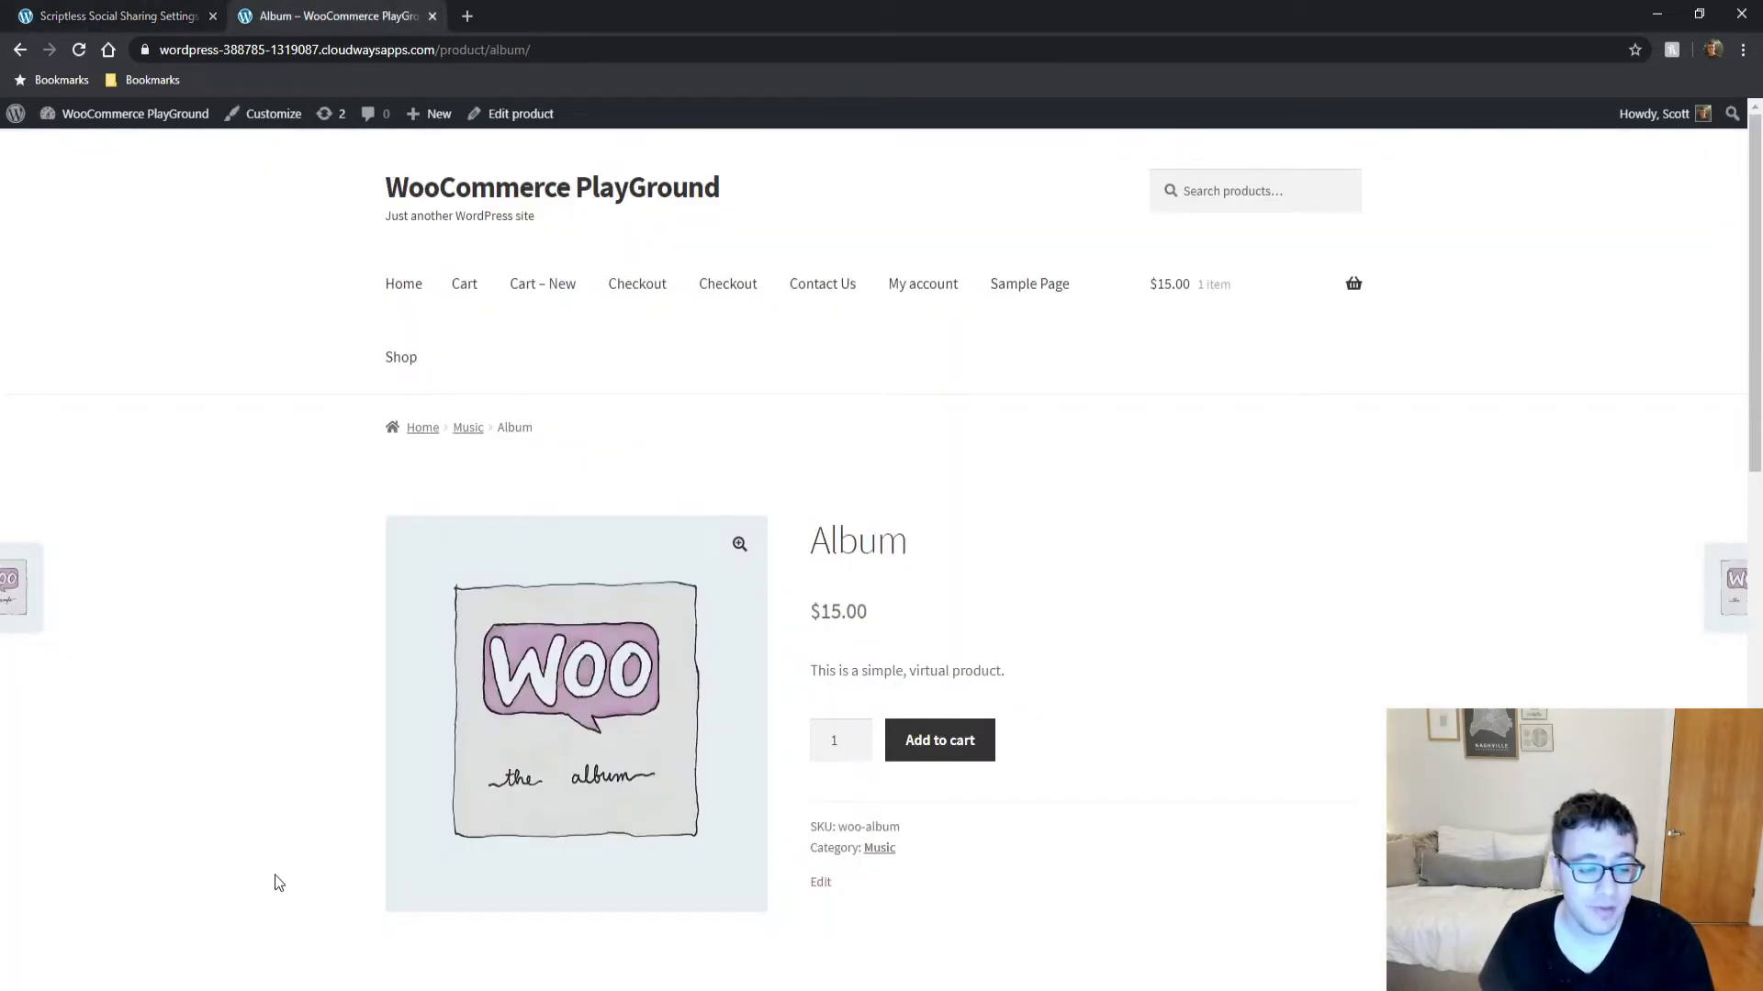
Open the Album page's source and search it for 'sharin'.
key(ctrl+u)
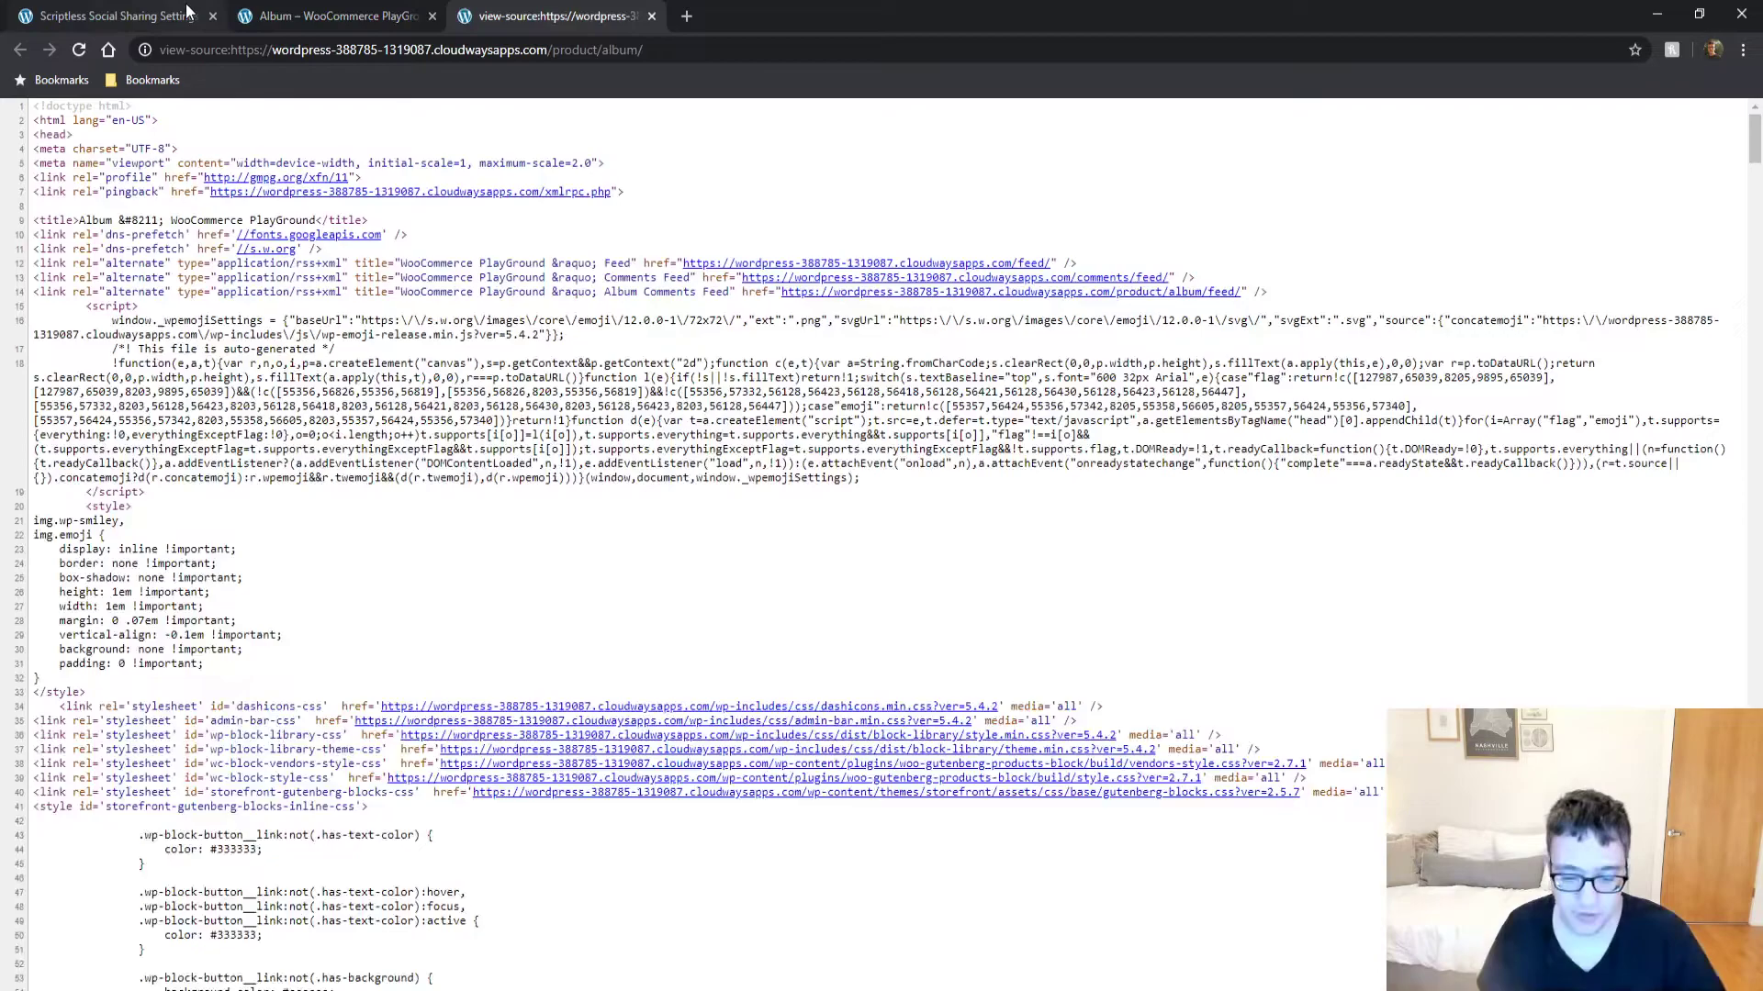
key(ctrl+f)
text(script-le)
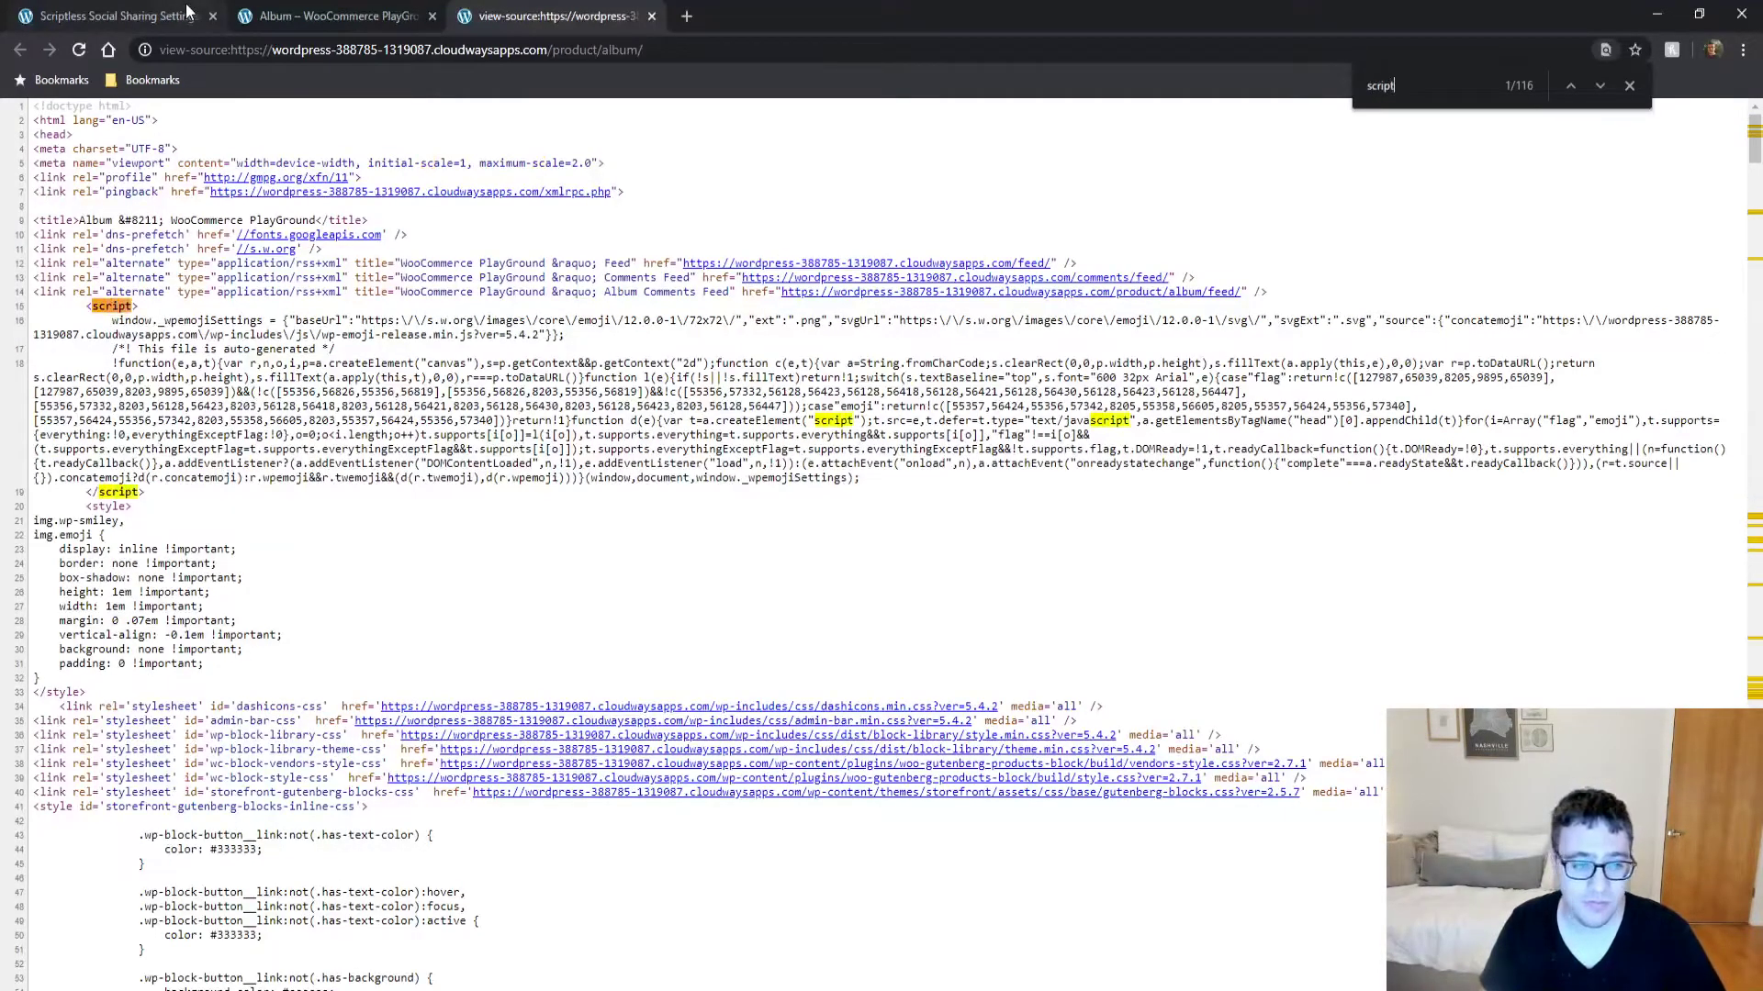
key(ctrl+a)
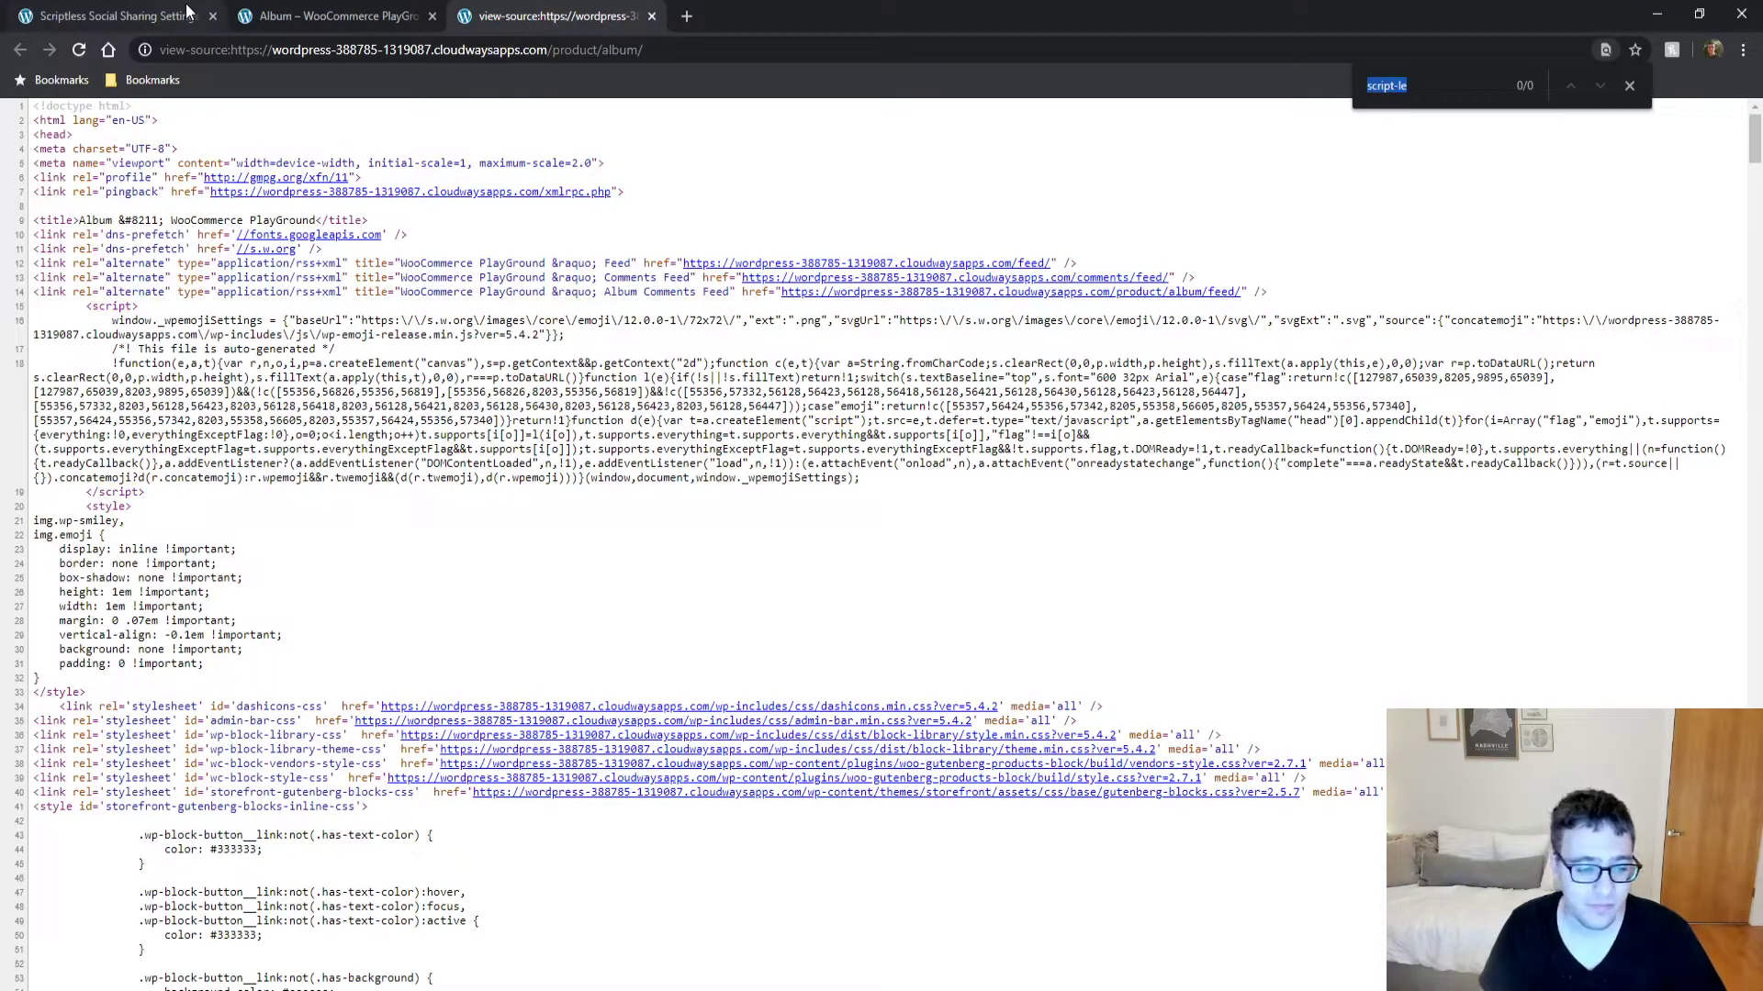
text(sharin)
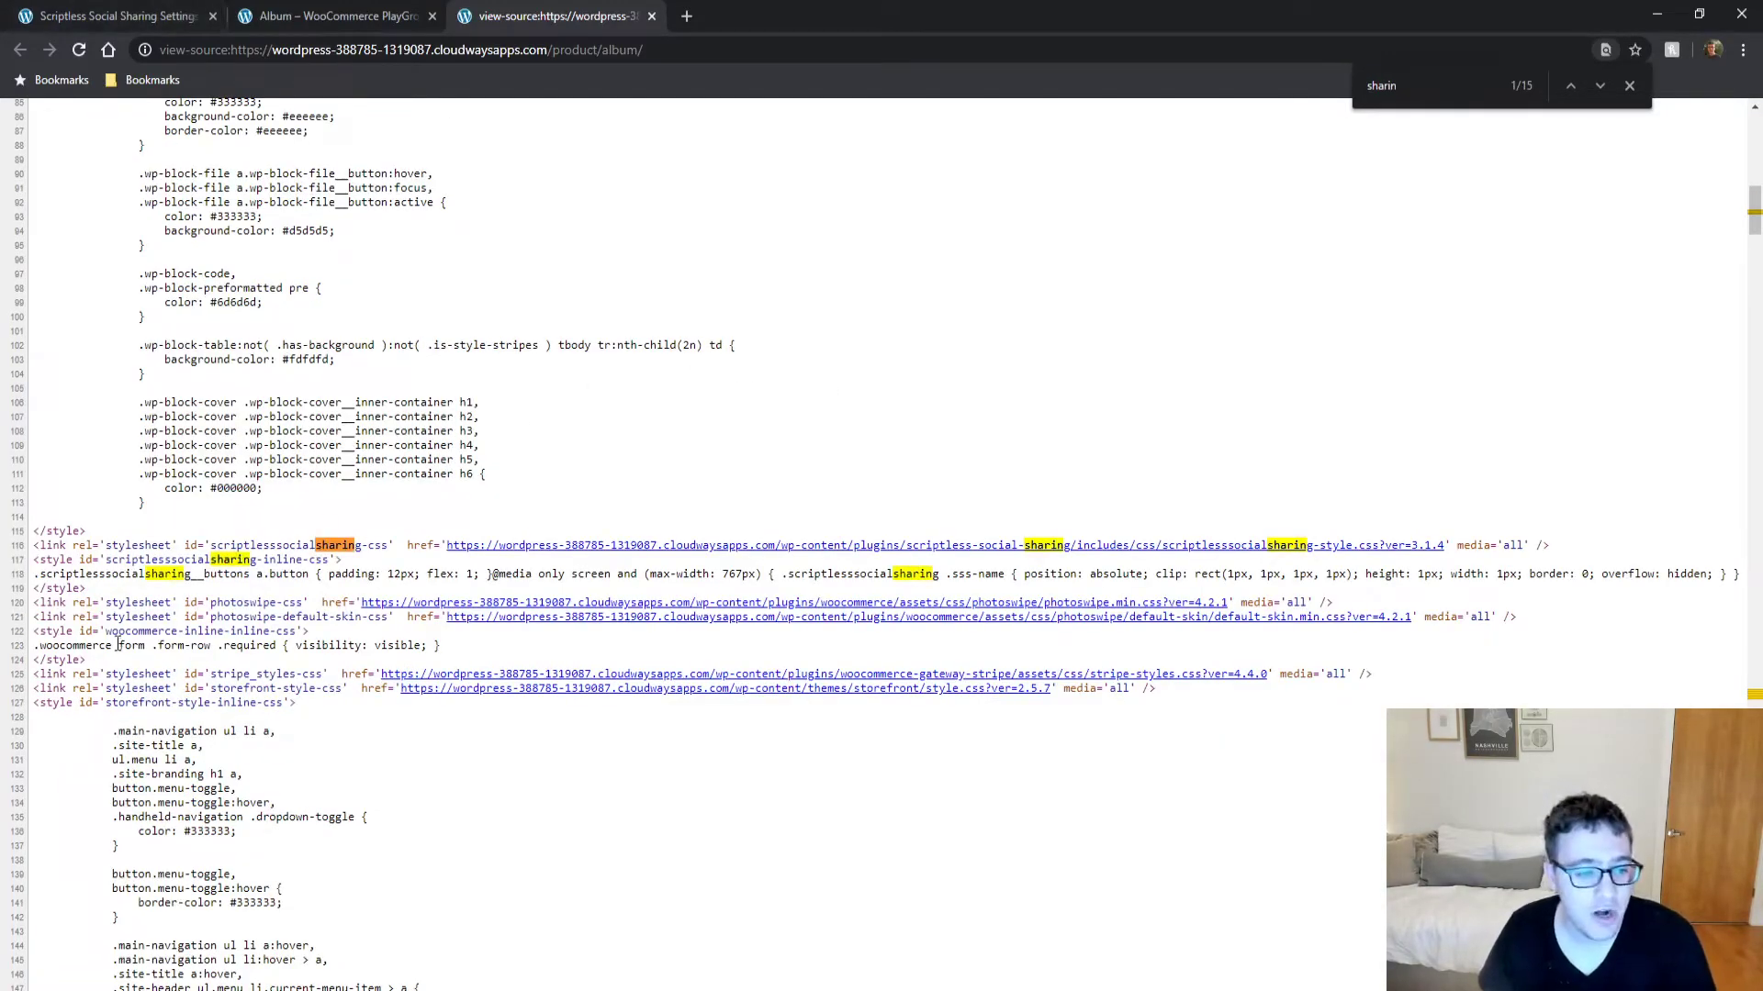
Open the linked scriptlesssocialsharing-style.css stylesheet in a new tab.
double_click(195, 573)
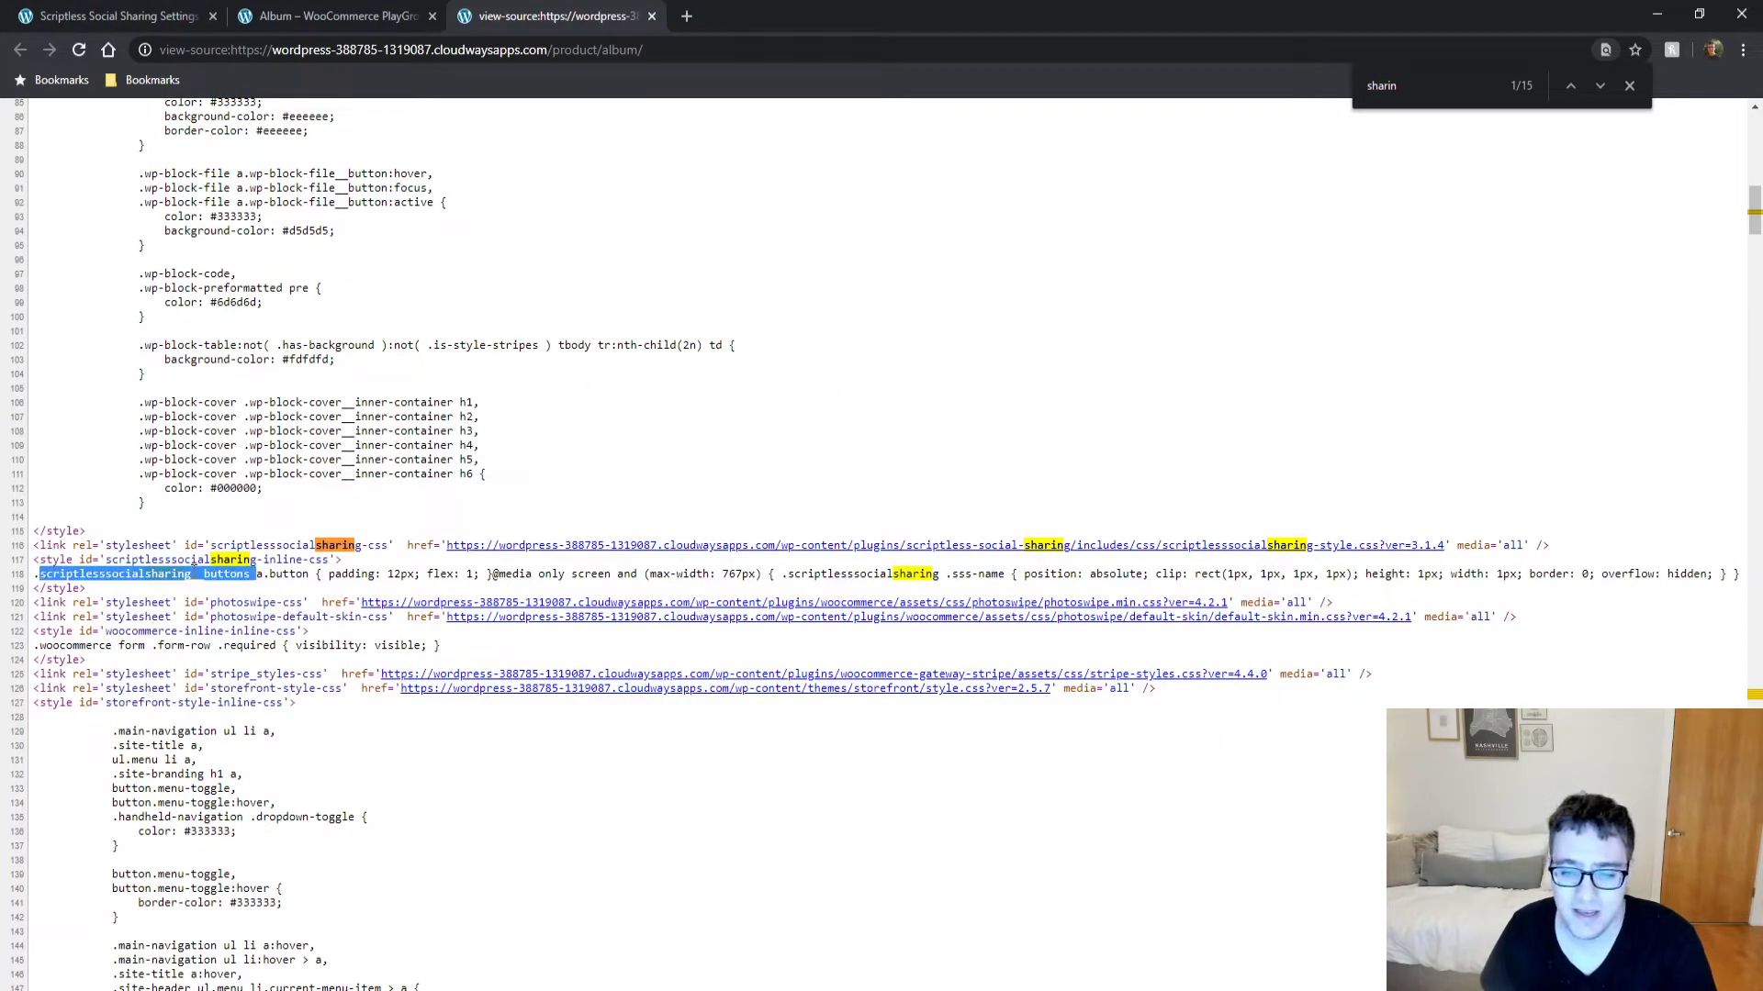
ctrl+click(1135, 549)
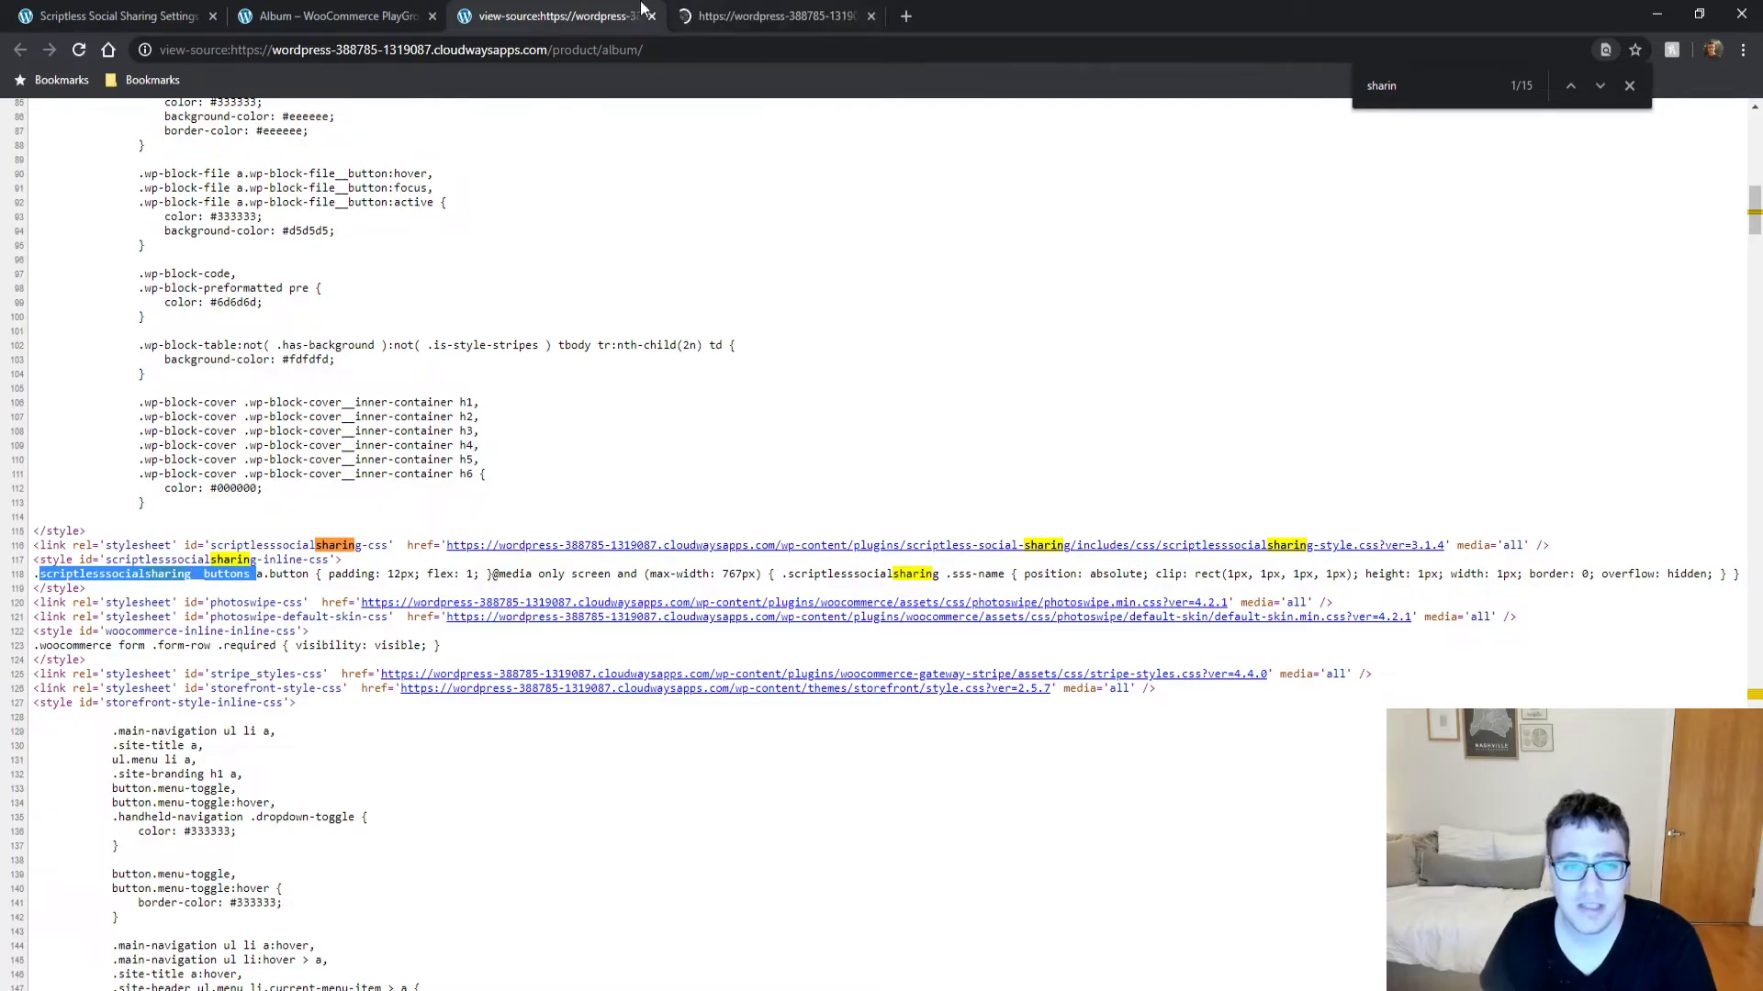
click(712, 16)
double_click(663, 144)
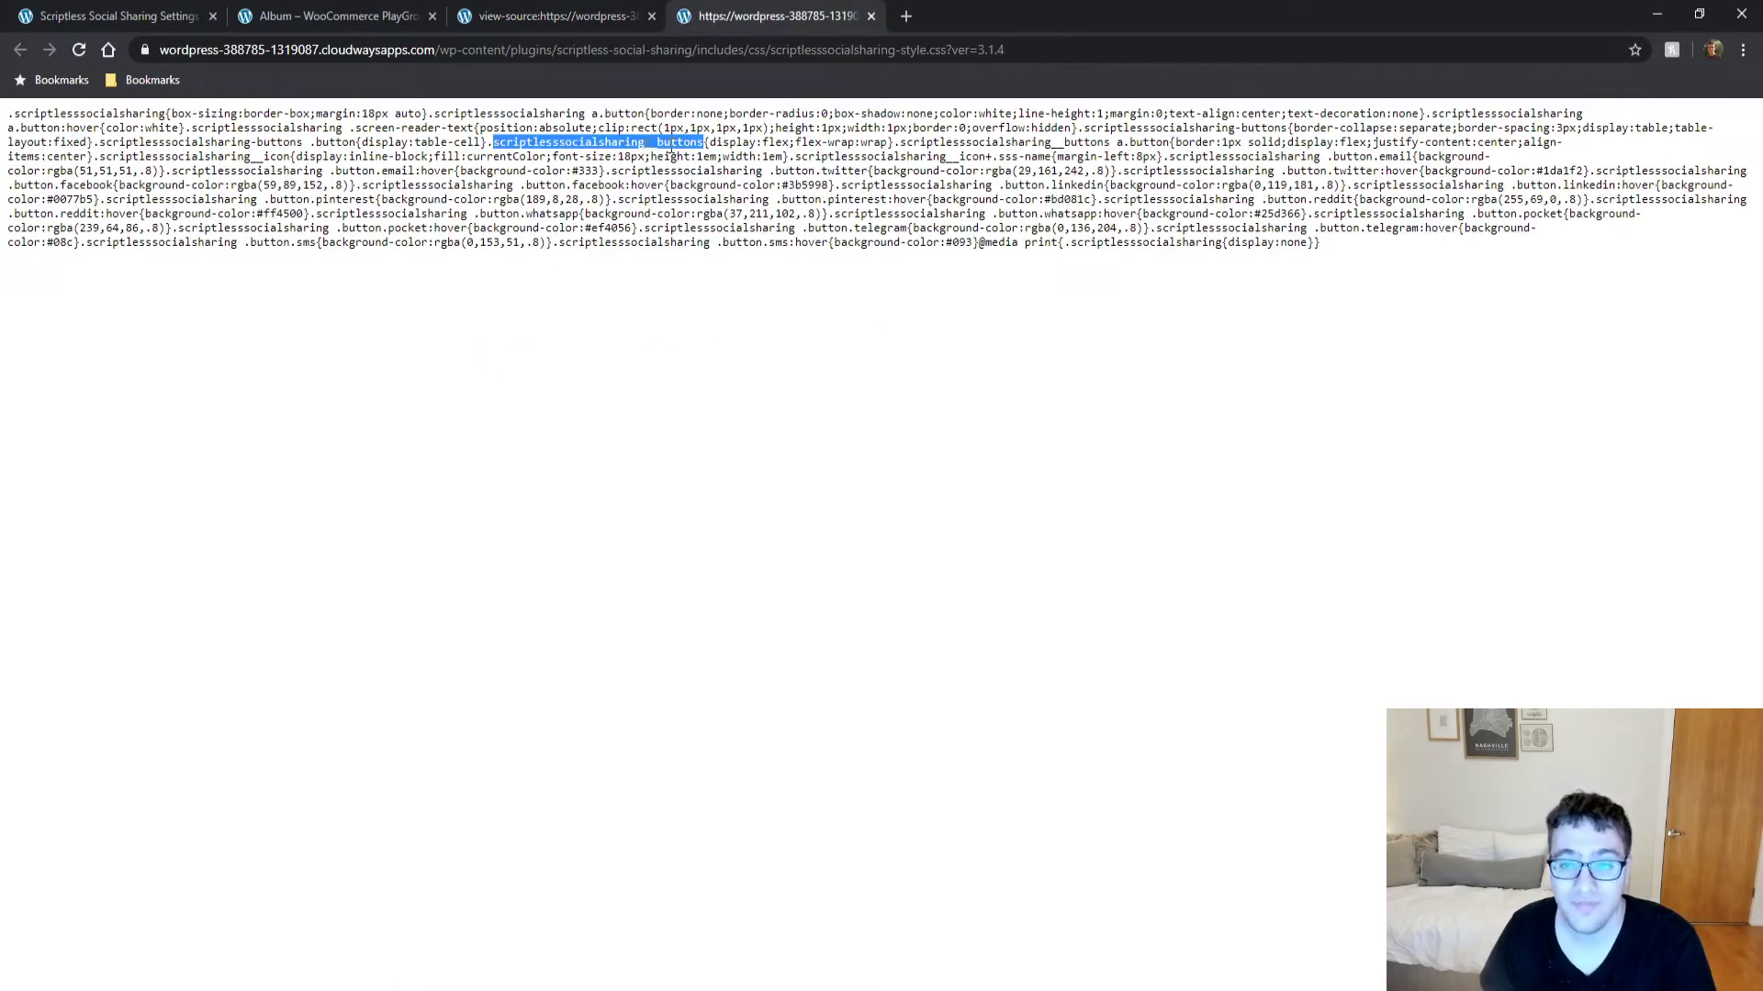
drag(1050, 242, 1293, 276)
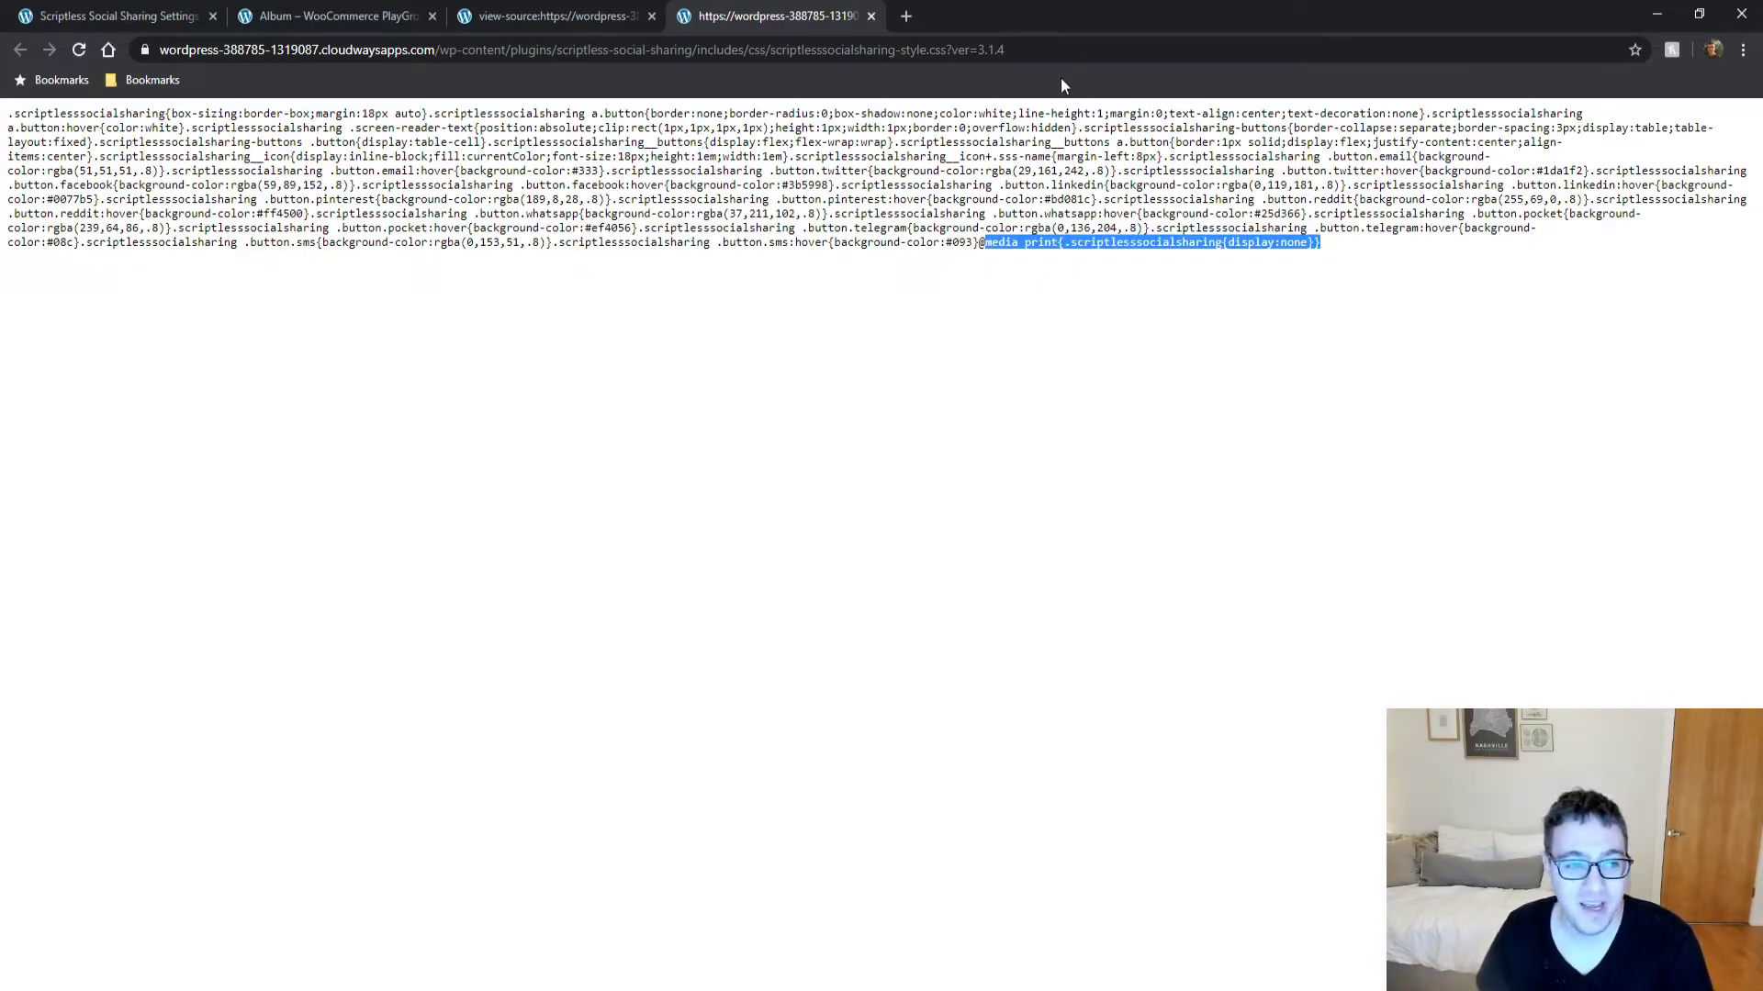
Close the stylesheet, inspect the share buttons' markup near line 696, and search the source for 'svgg'.
click(870, 15)
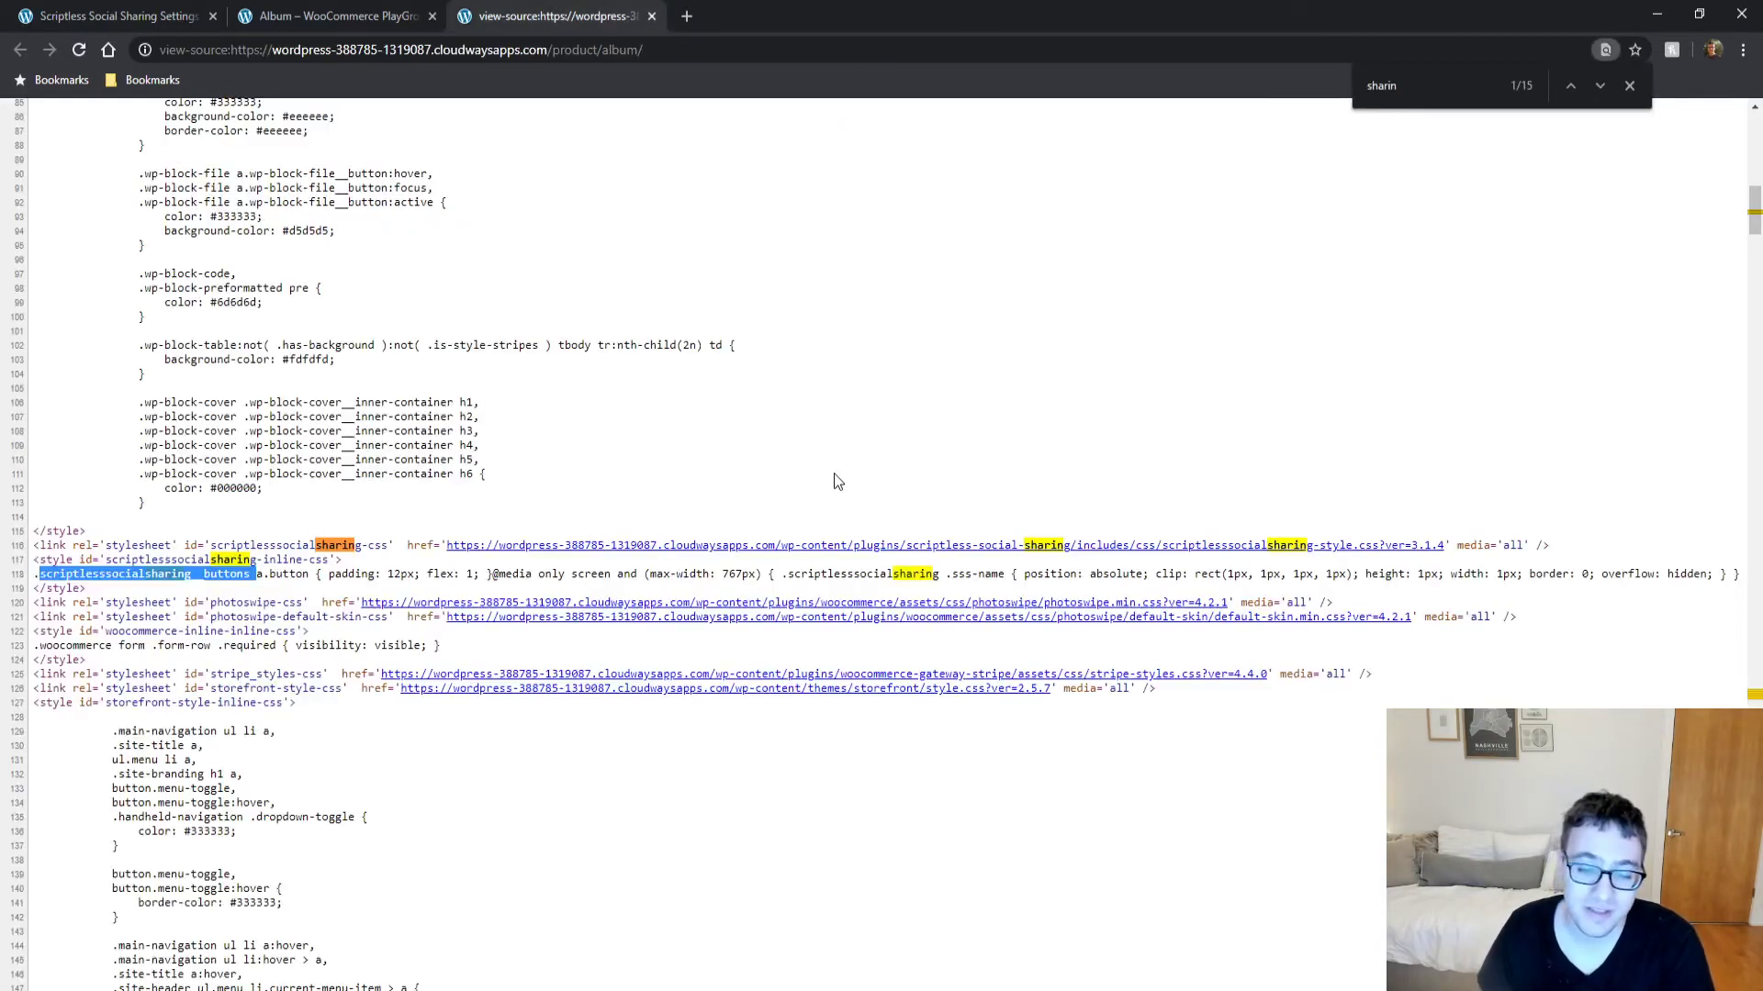
scroll(1740, 604, down, 4)
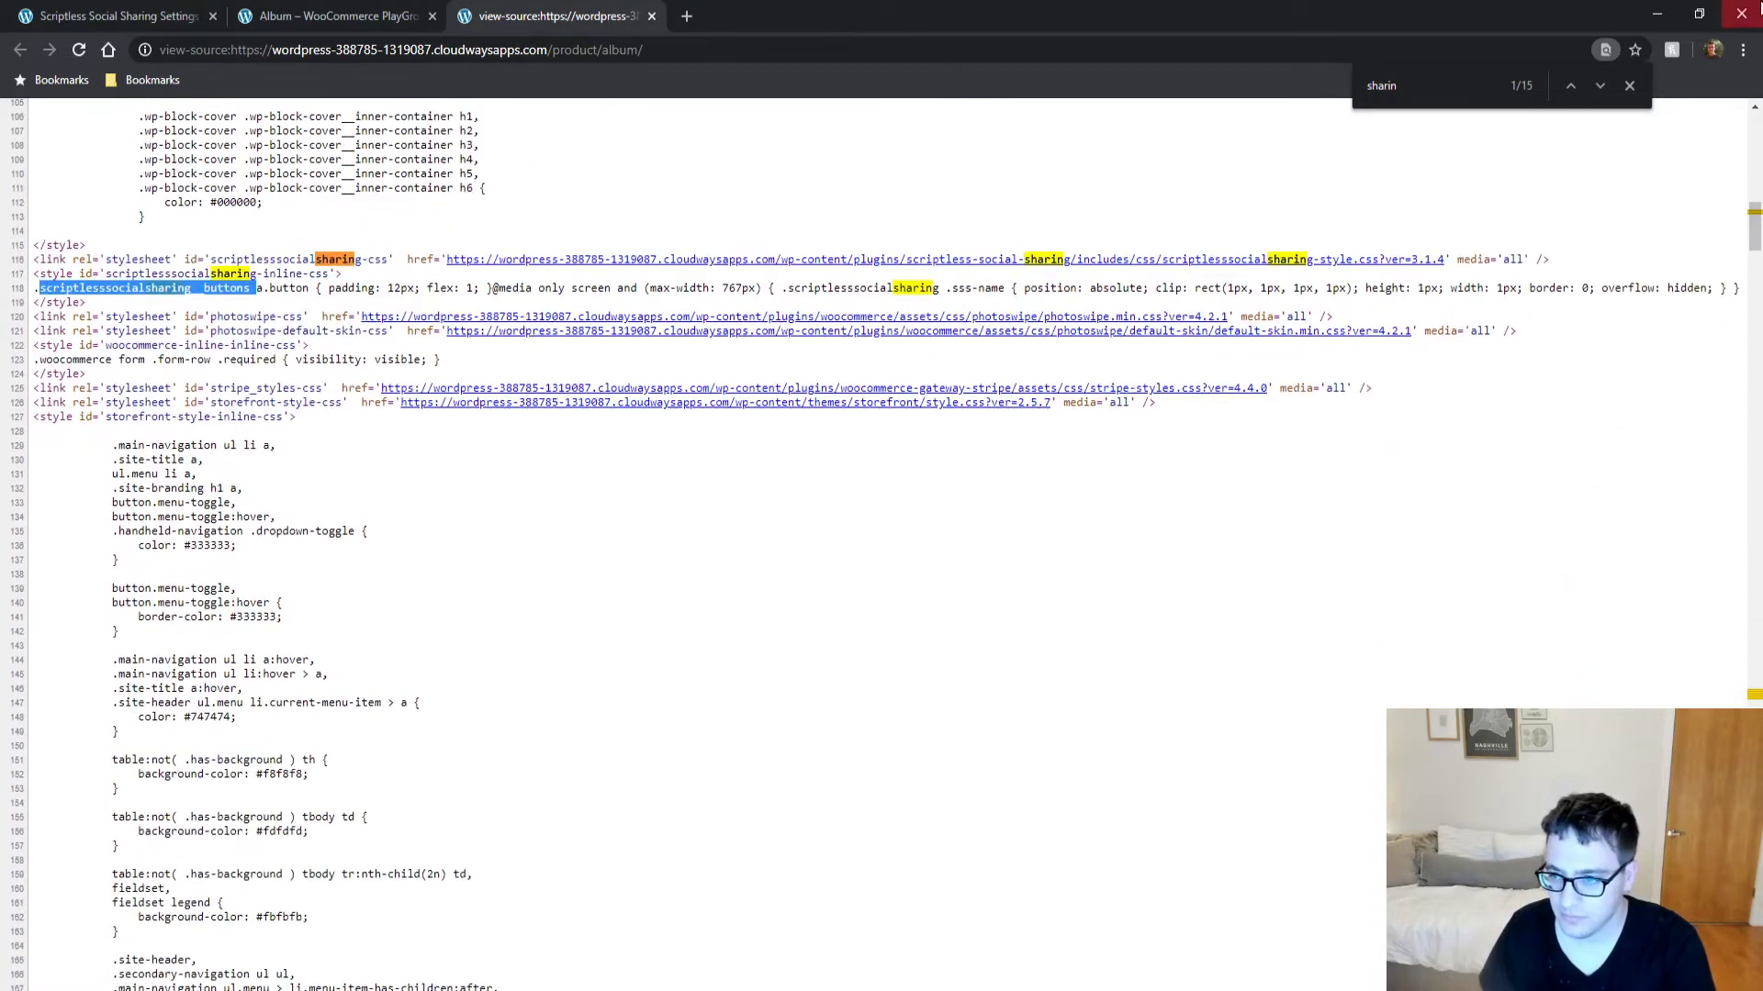
drag(1753, 225, 1753, 686)
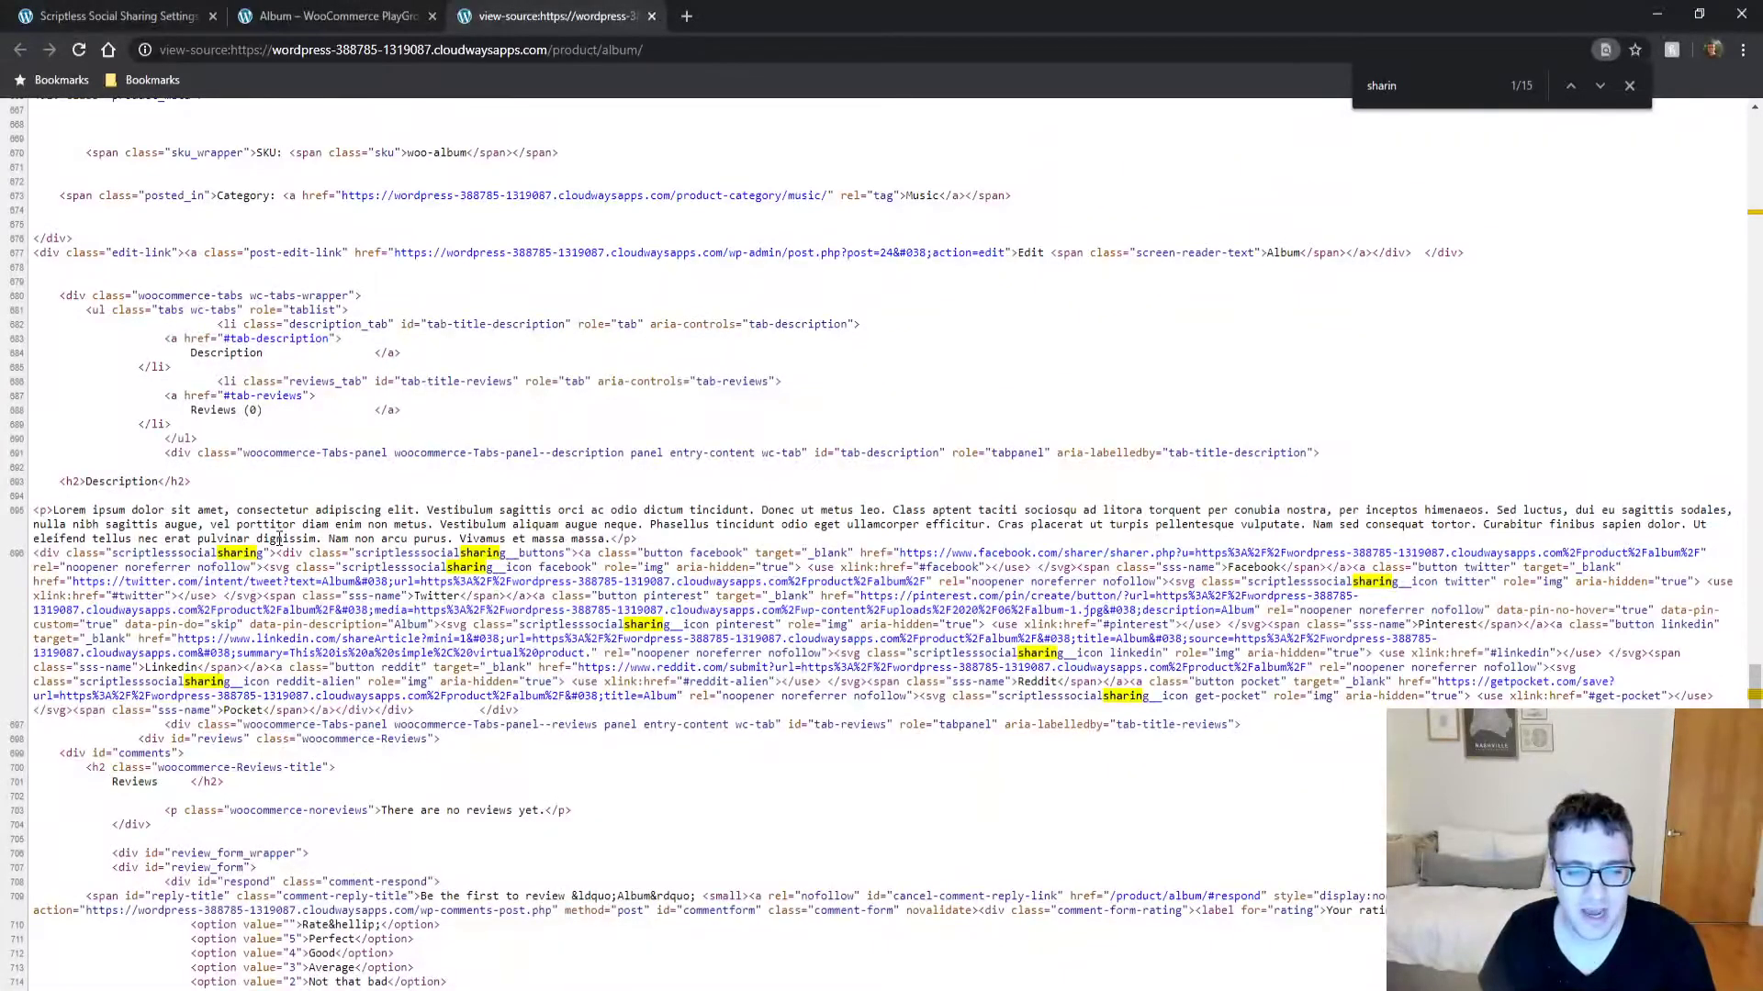
drag(283, 540, 316, 708)
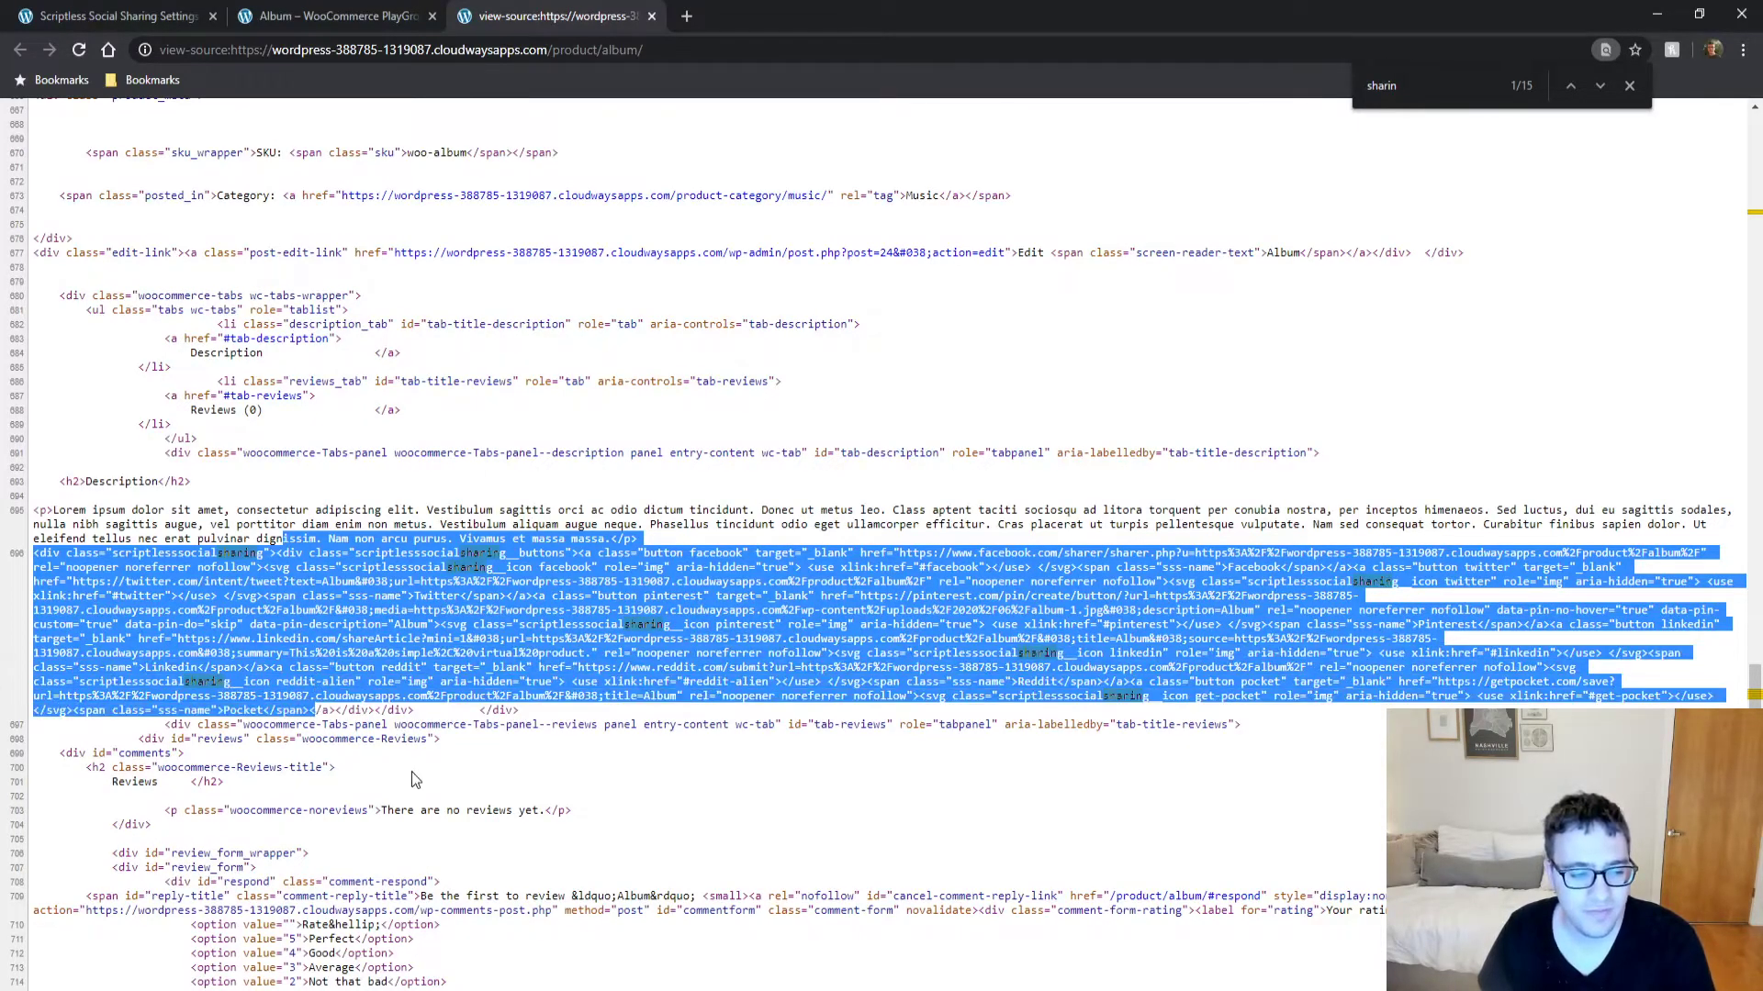
click(453, 791)
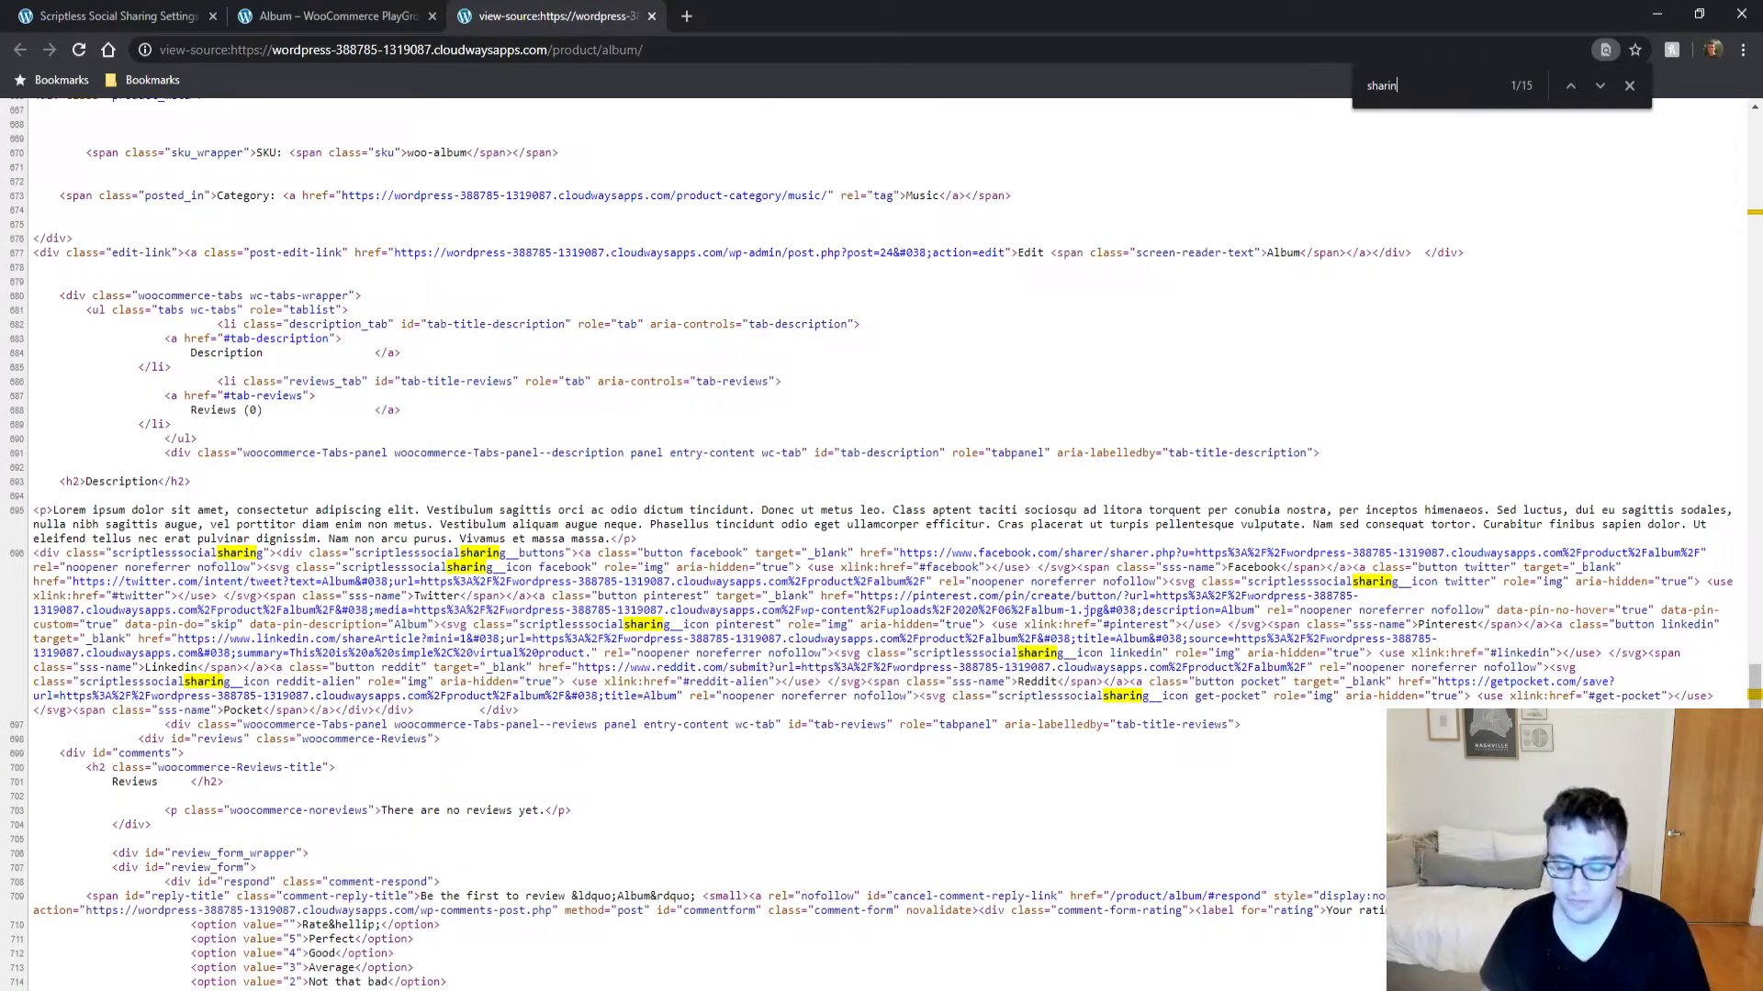
key(ctrl+f)
text(svgg)
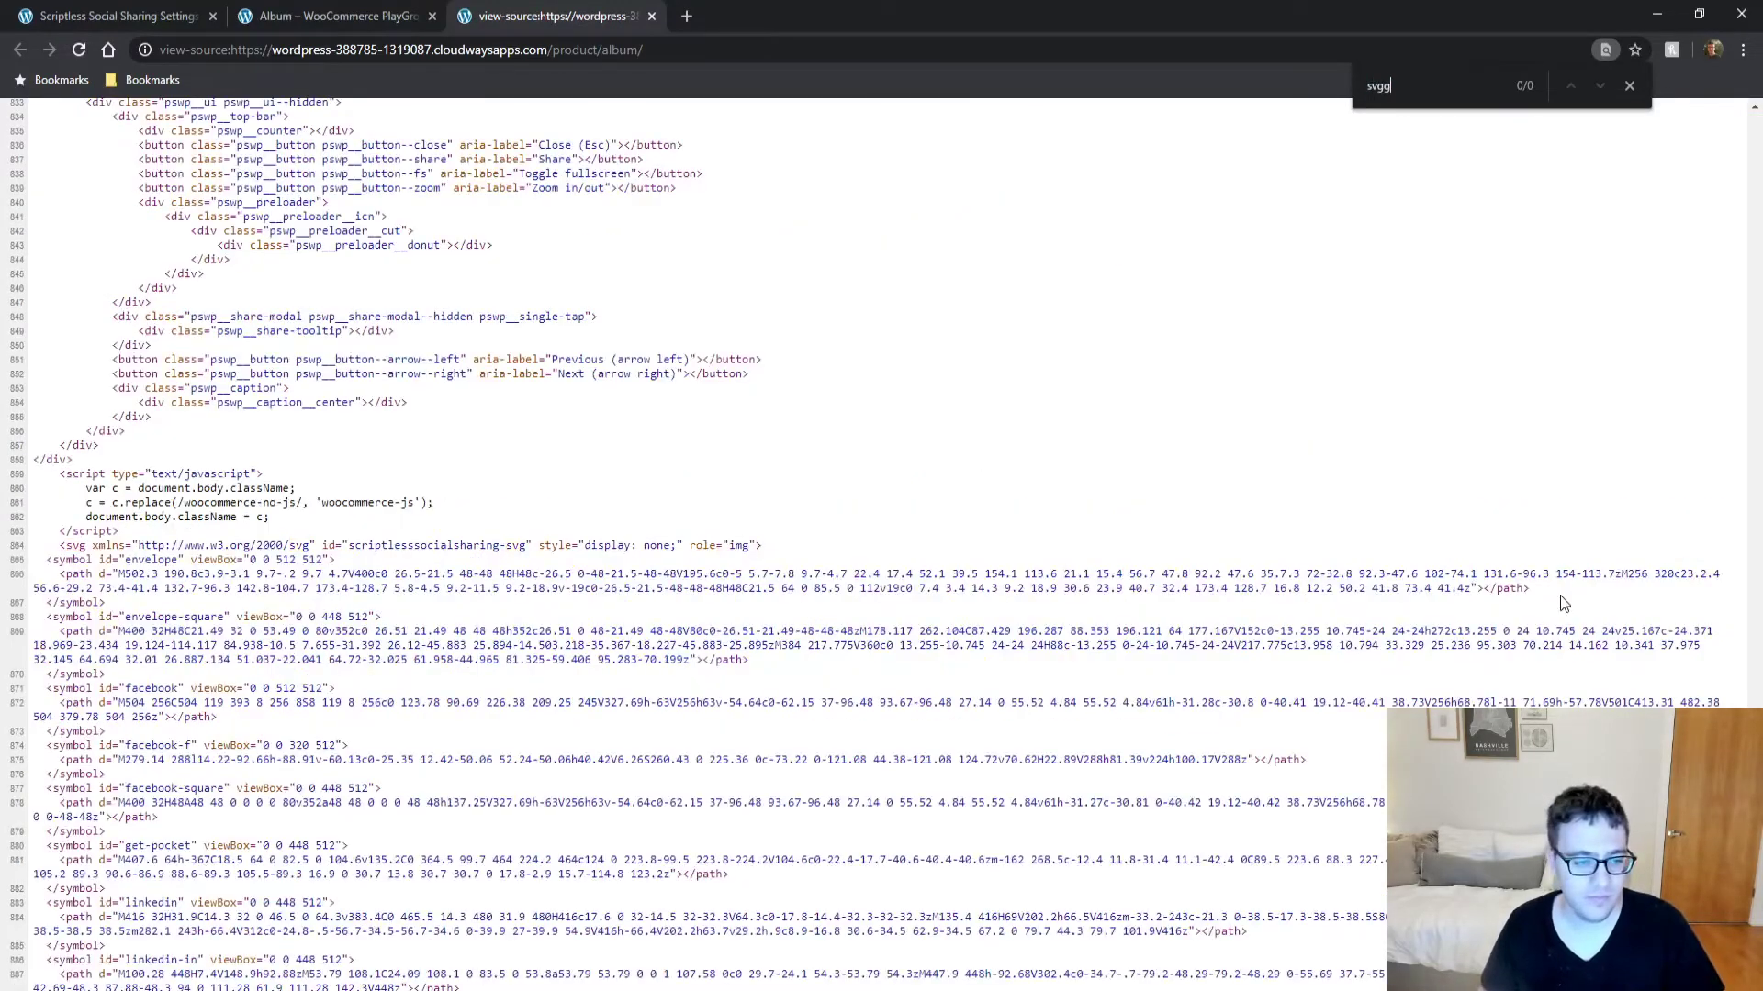
Correct the find query to 'svg' and scroll to the pinterest and reddit SVG symbols.
key(BackSpace)
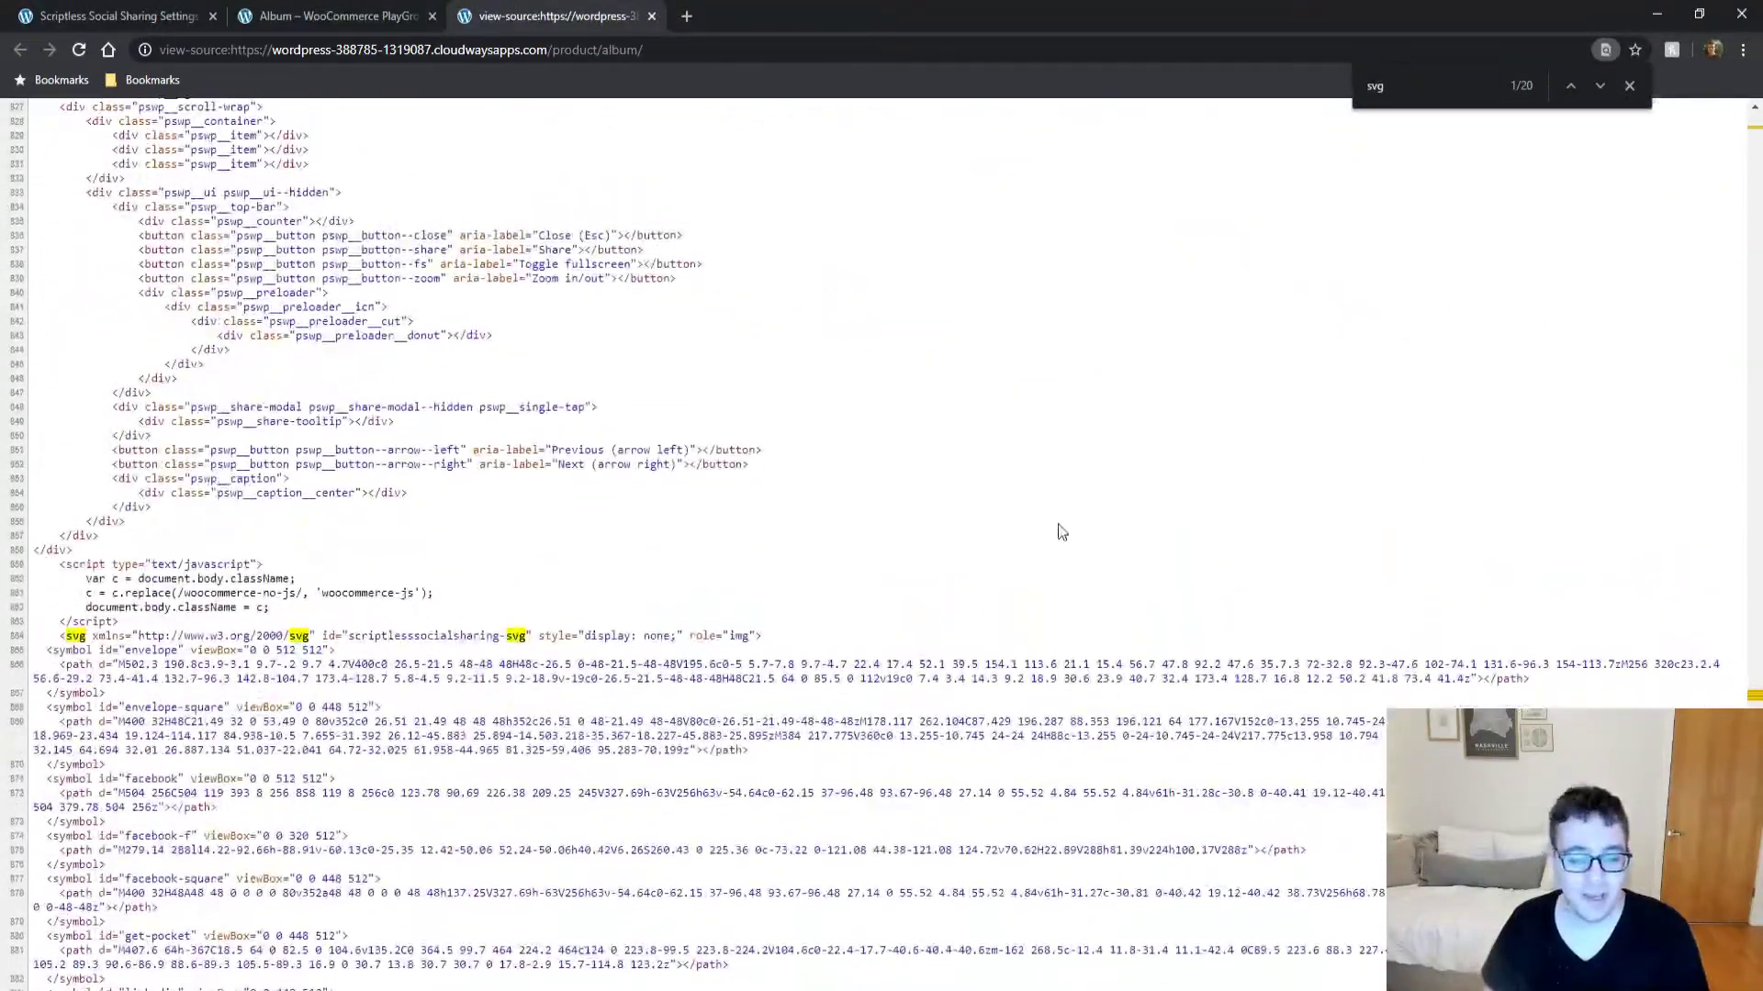
scroll(1056, 530, down, 4)
scroll(1056, 531, down, 3)
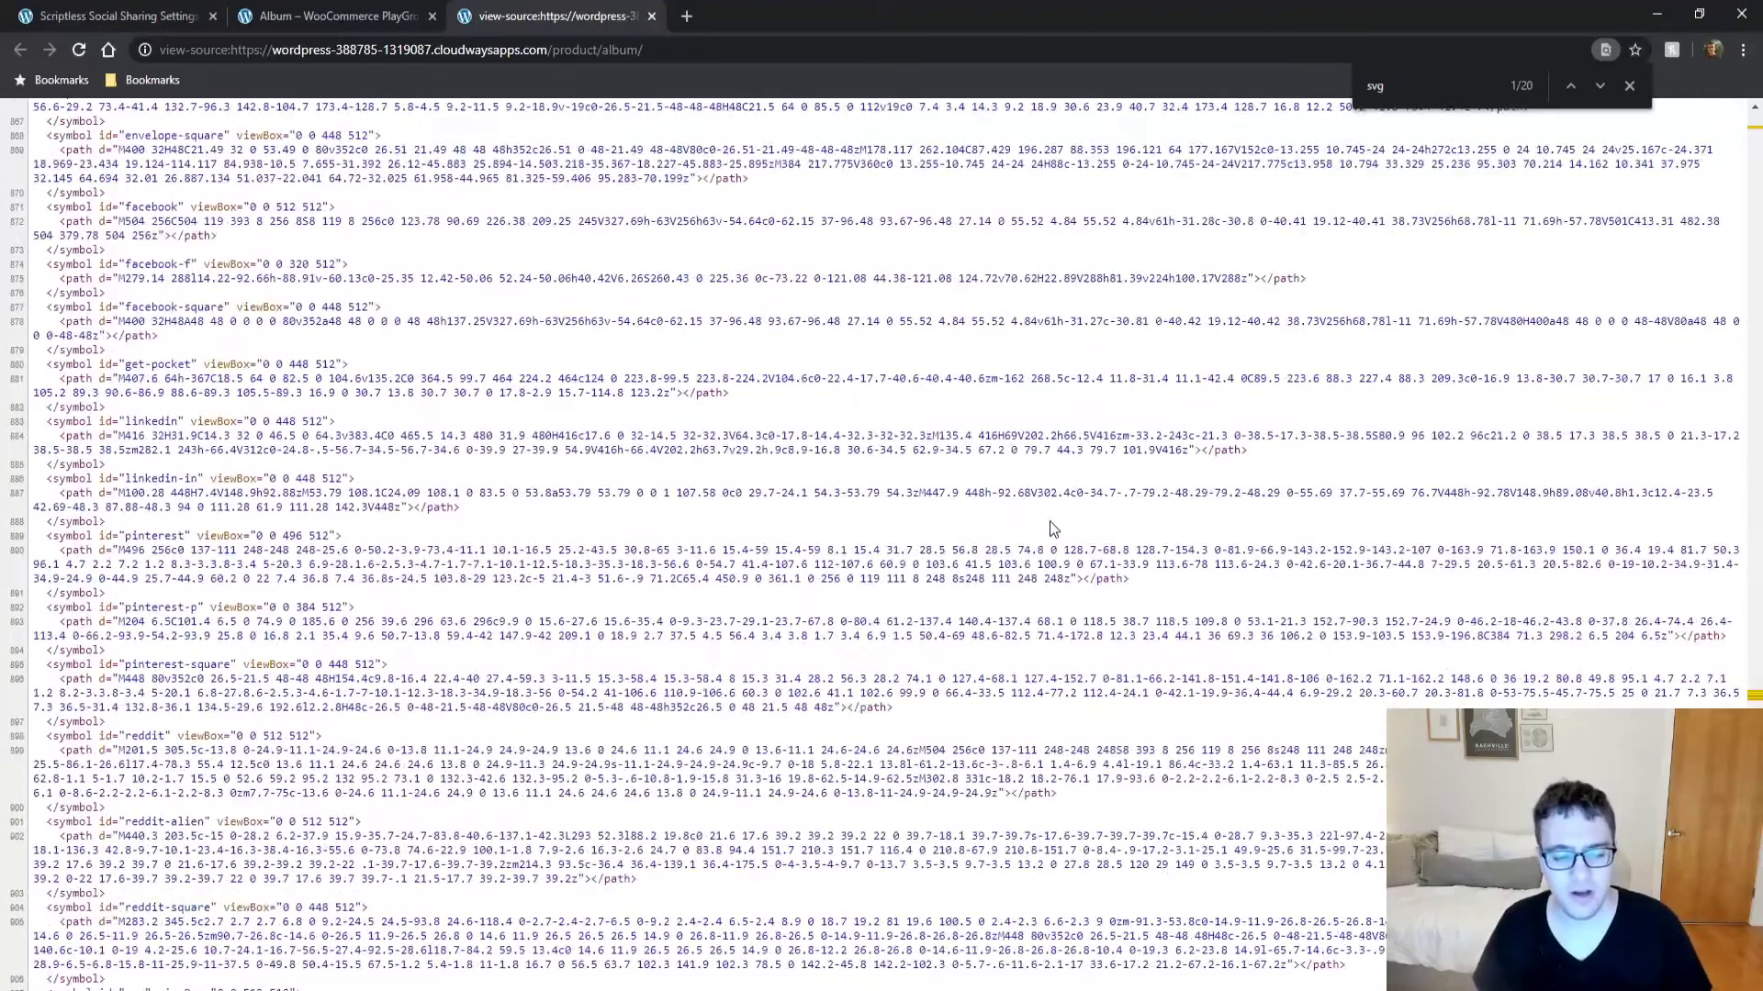